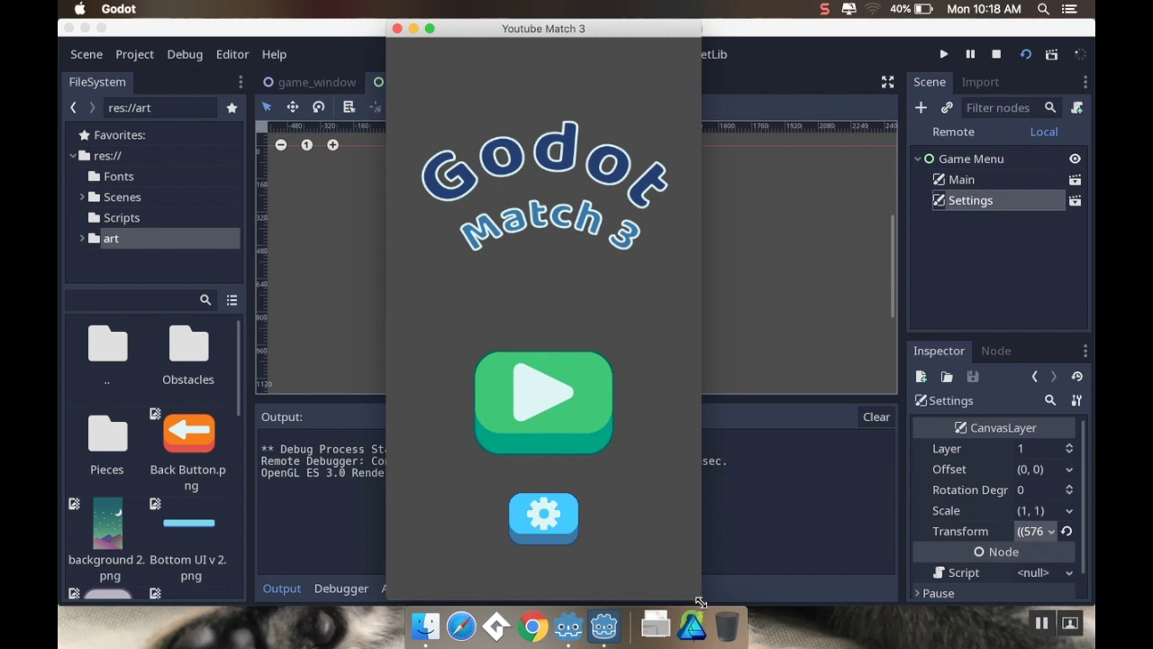
Shrink the running game window before leaving it for the editor.
drag(702, 601, 649, 448)
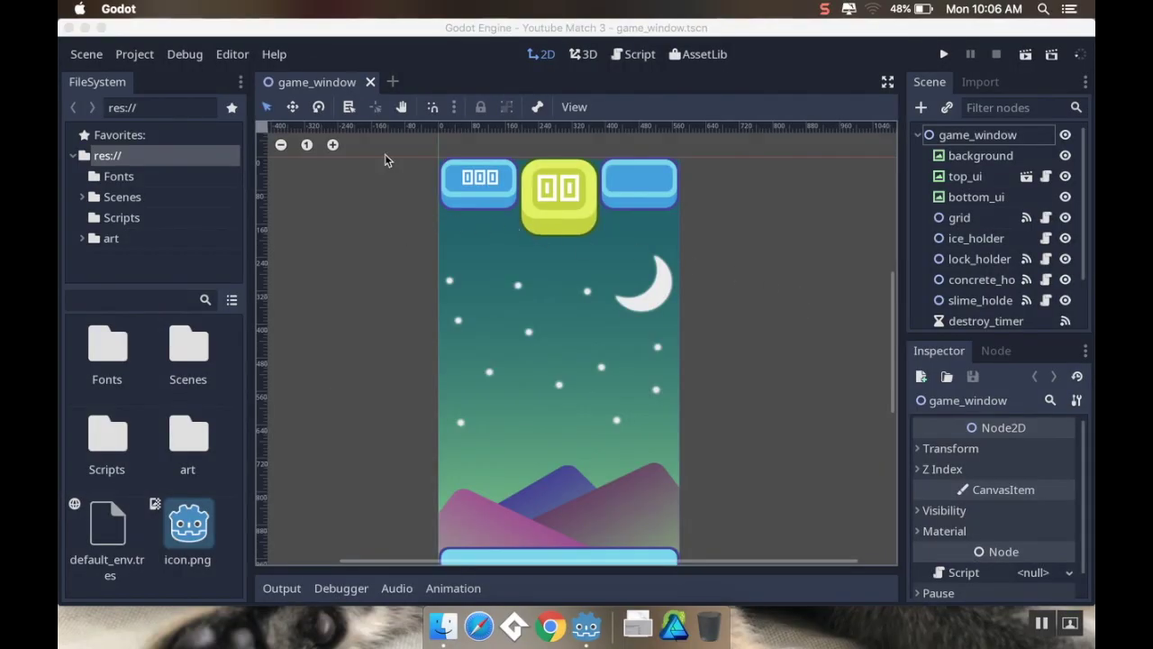
Create a new scene with a CanvasLayer root, found by searching 'canv', and rename it BaseMenuPanel.
click(393, 86)
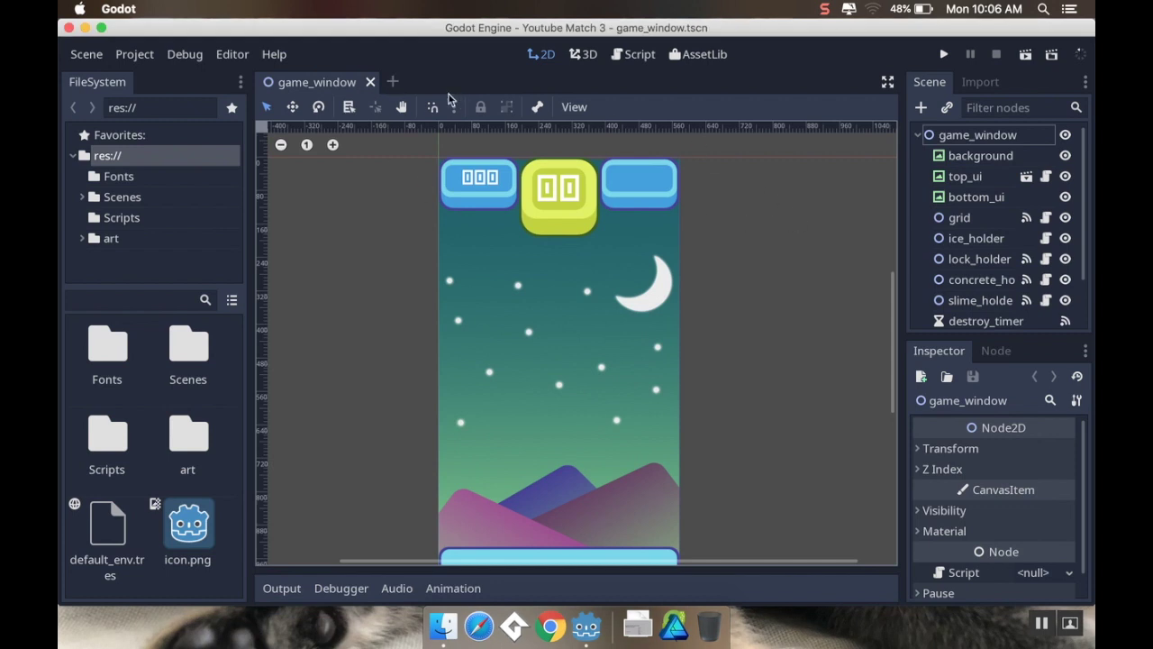
click(394, 84)
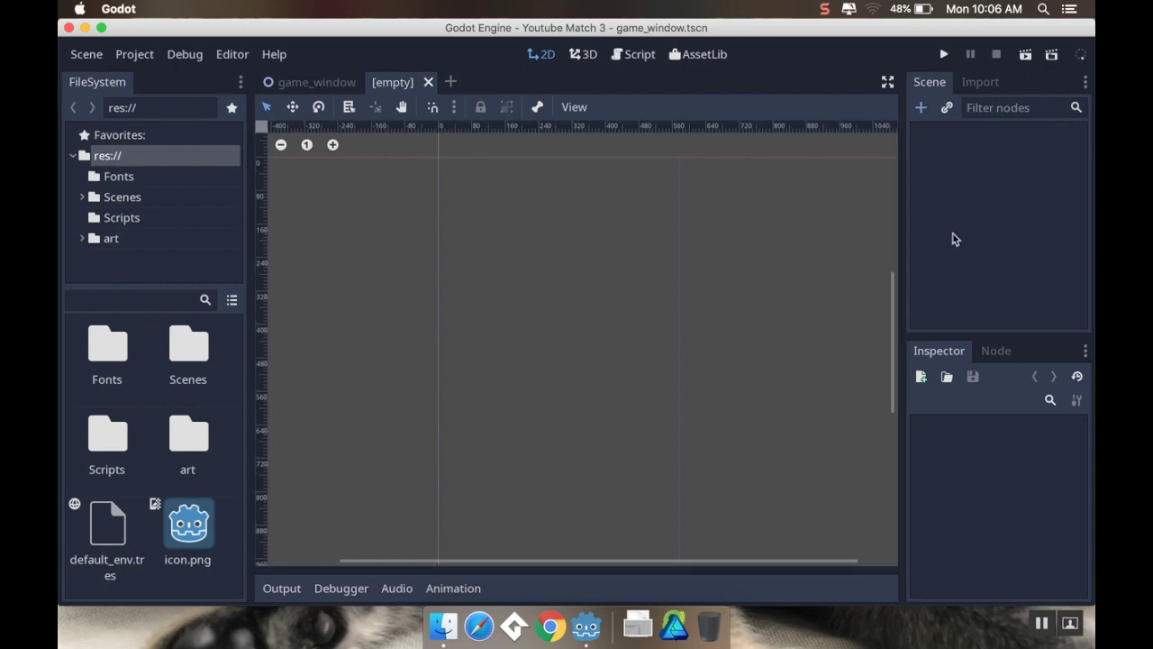
key(ctrl+a)
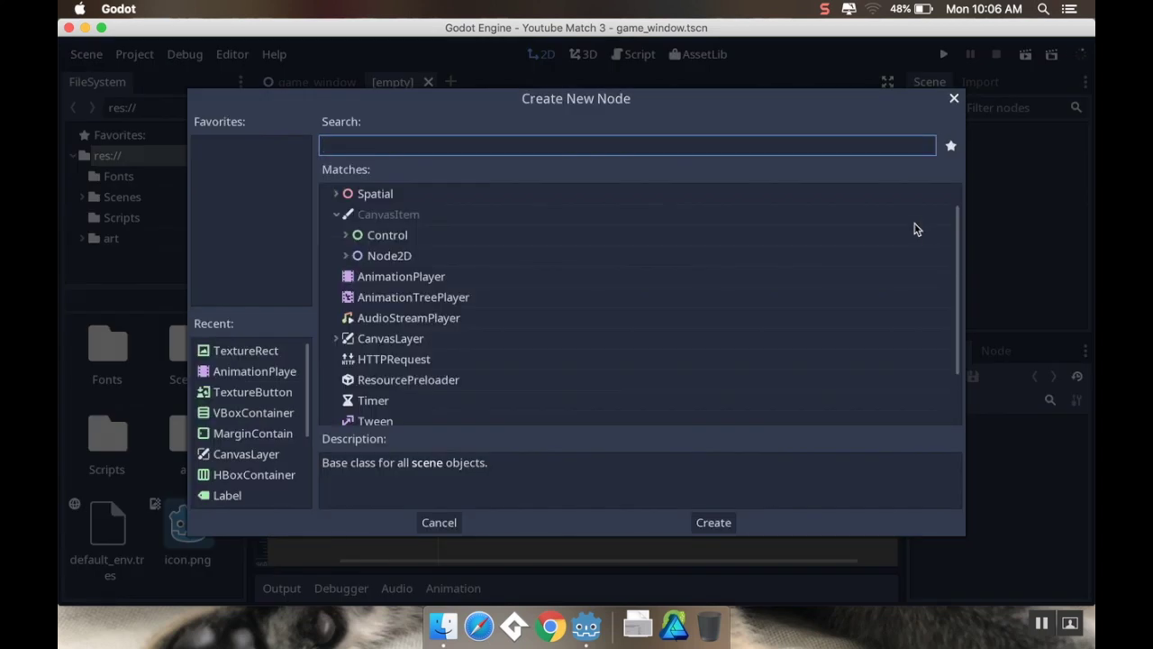
text(canvas)
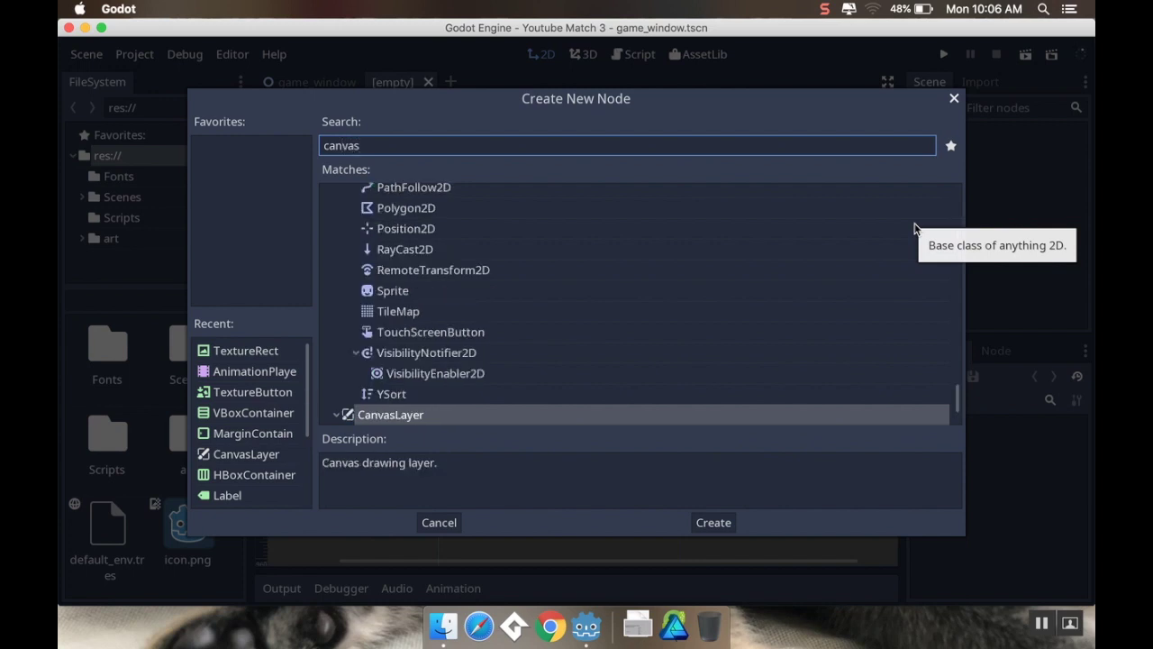
key(Return)
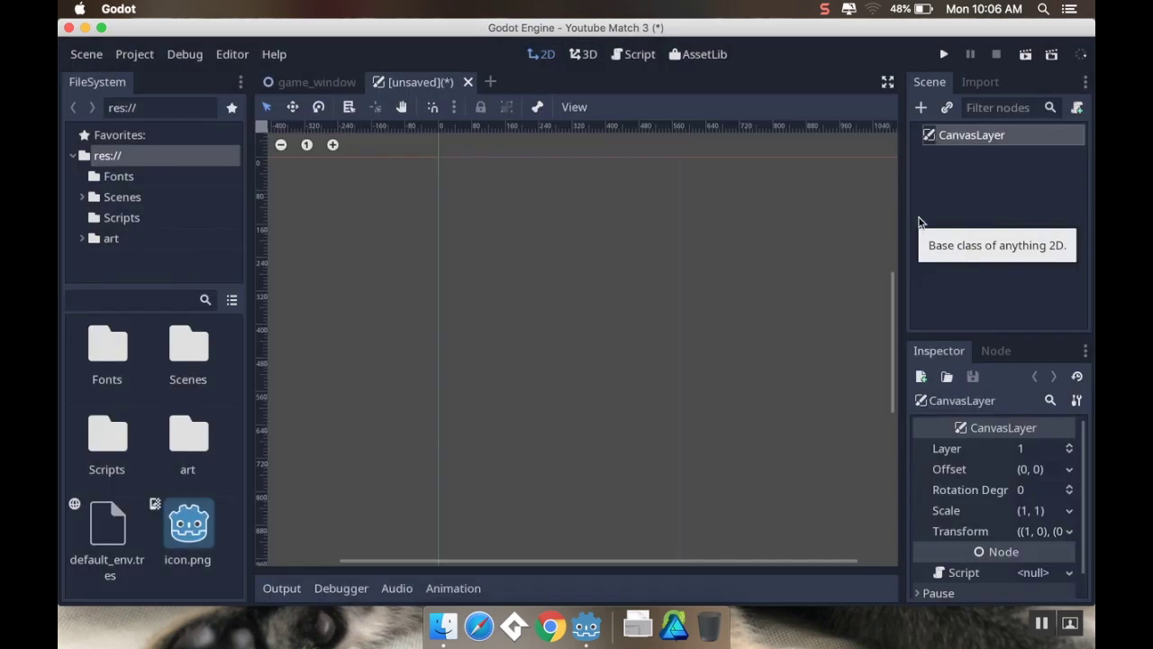
double_click(973, 135)
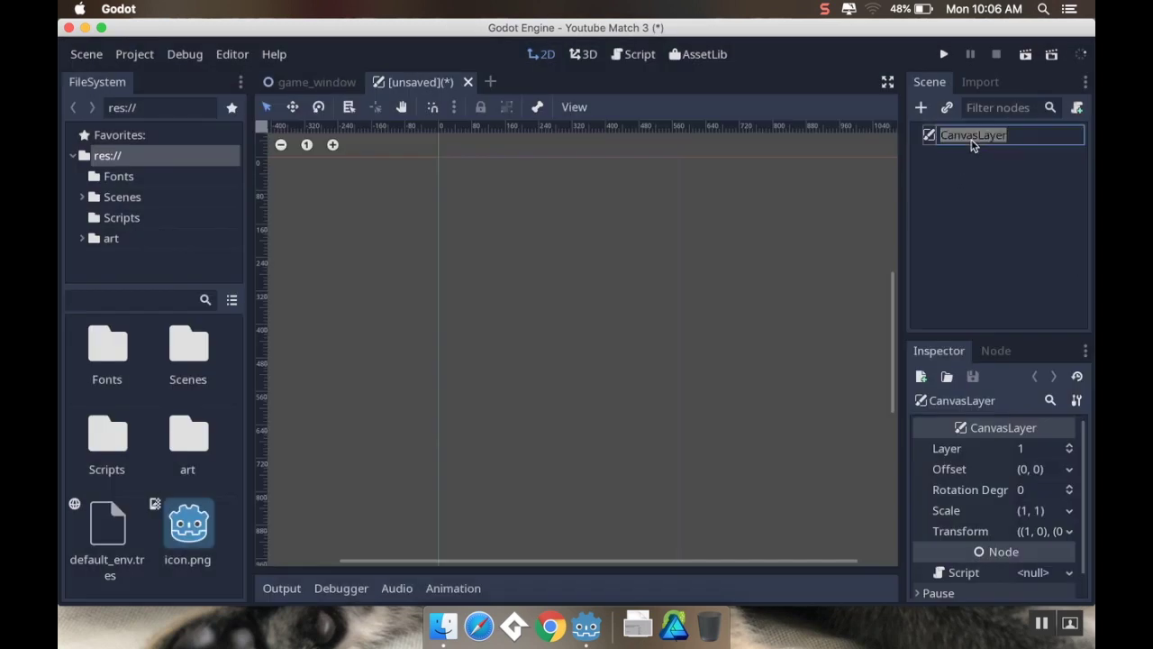
text(BaseMenuPanel)
key(Return)
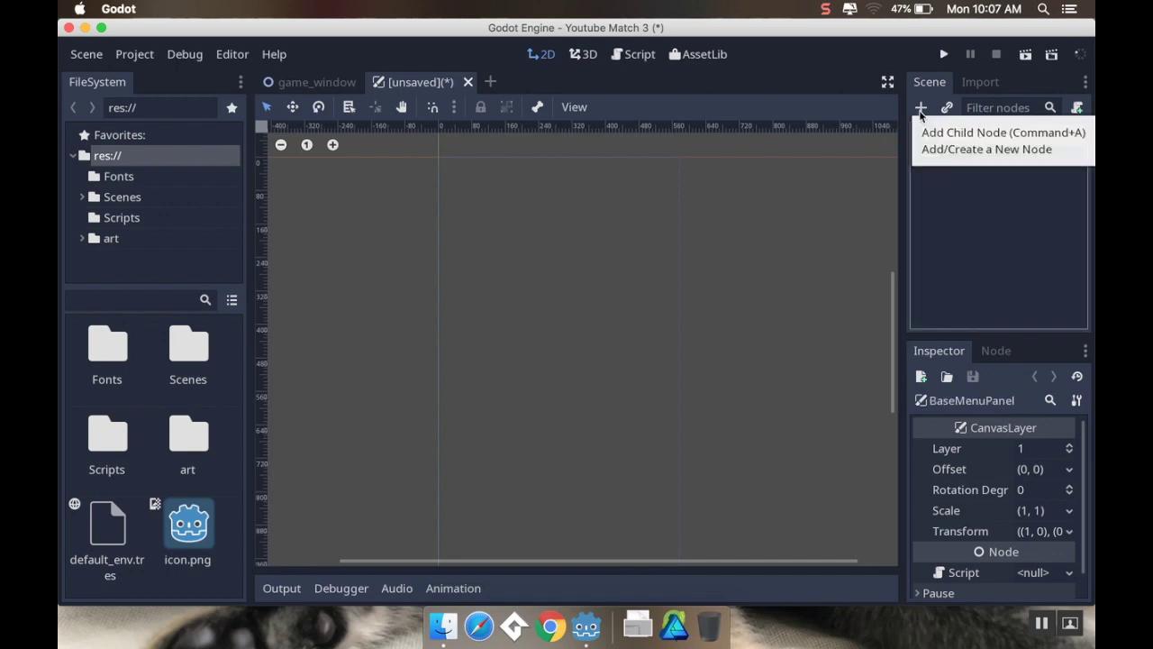
Add a MarginContainer under BaseMenuPanel via a 'margine' search and select it in the tree.
click(921, 108)
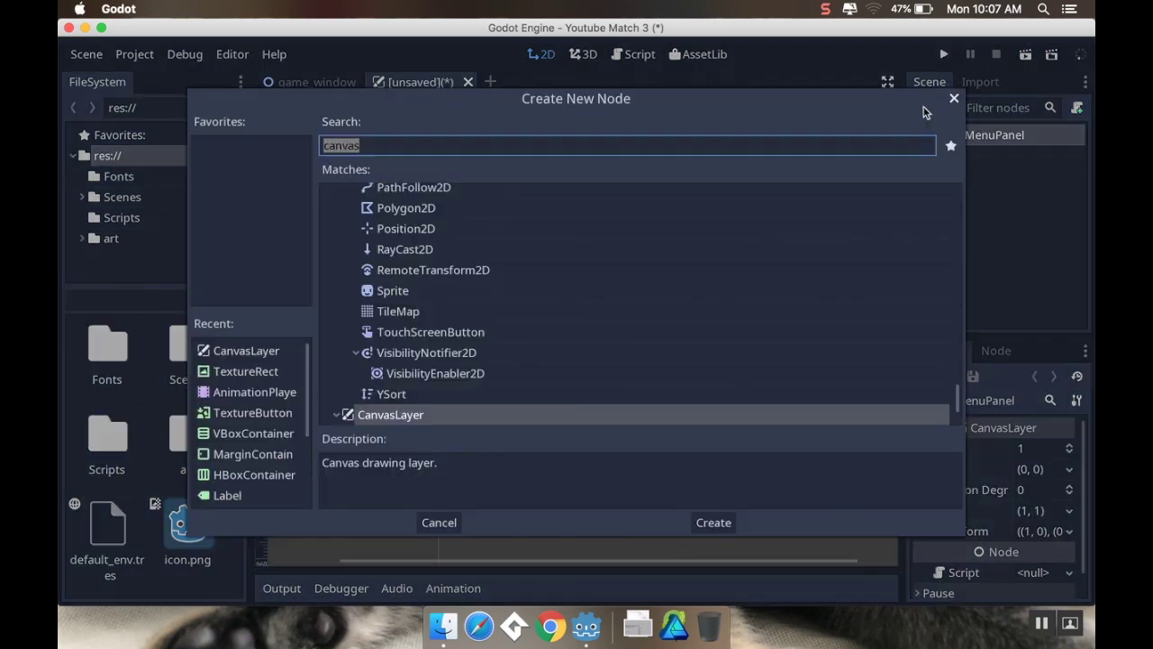
text(ma)
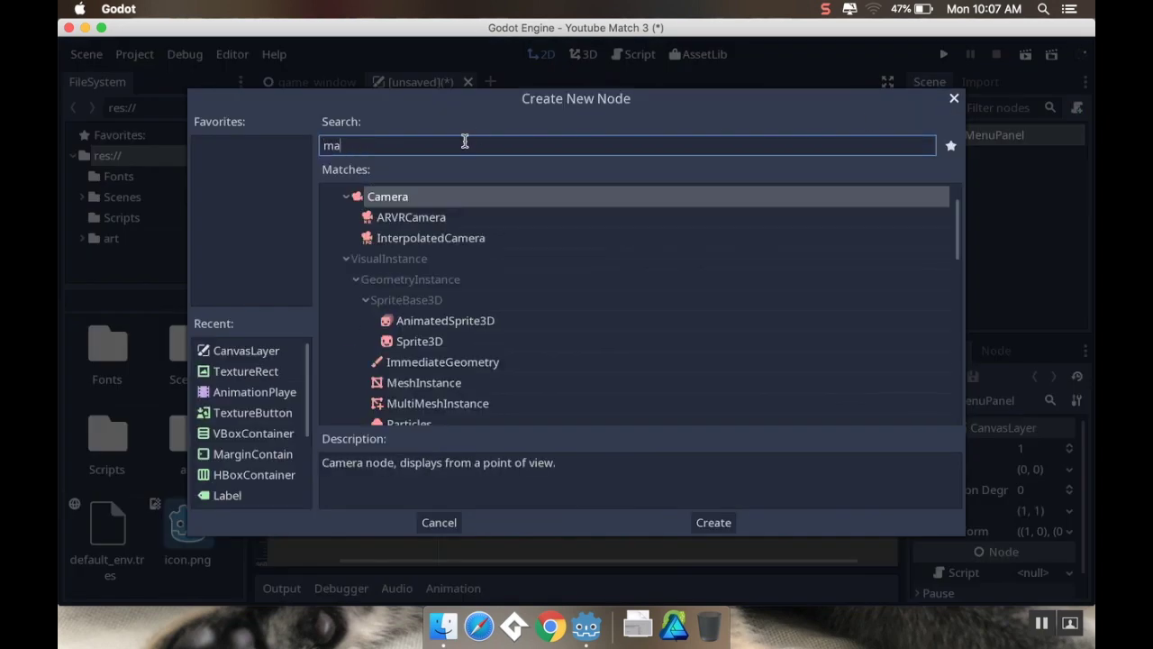
text(rgine)
key(Return)
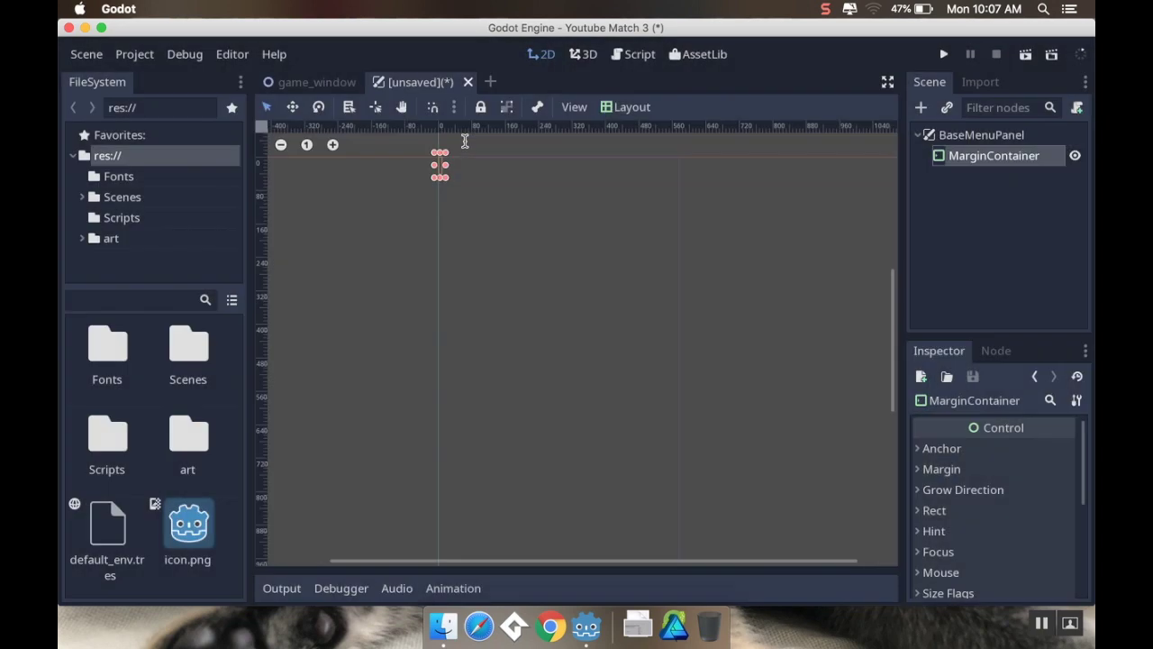
drag(538, 270, 525, 244)
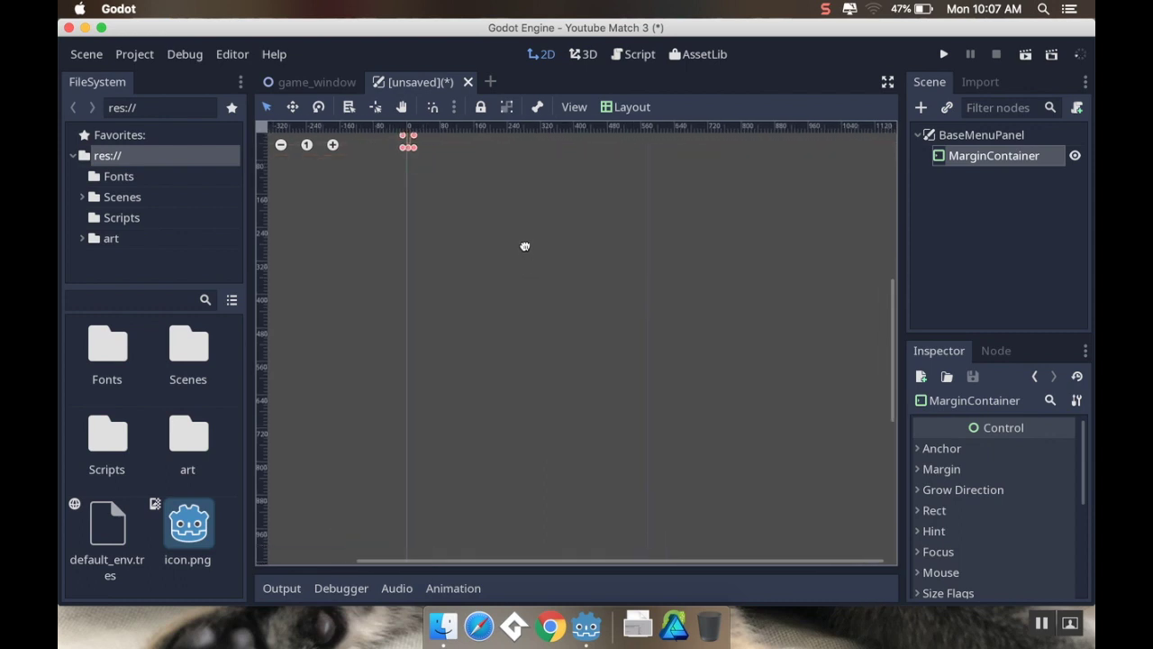
scroll(513, 248, left, 2)
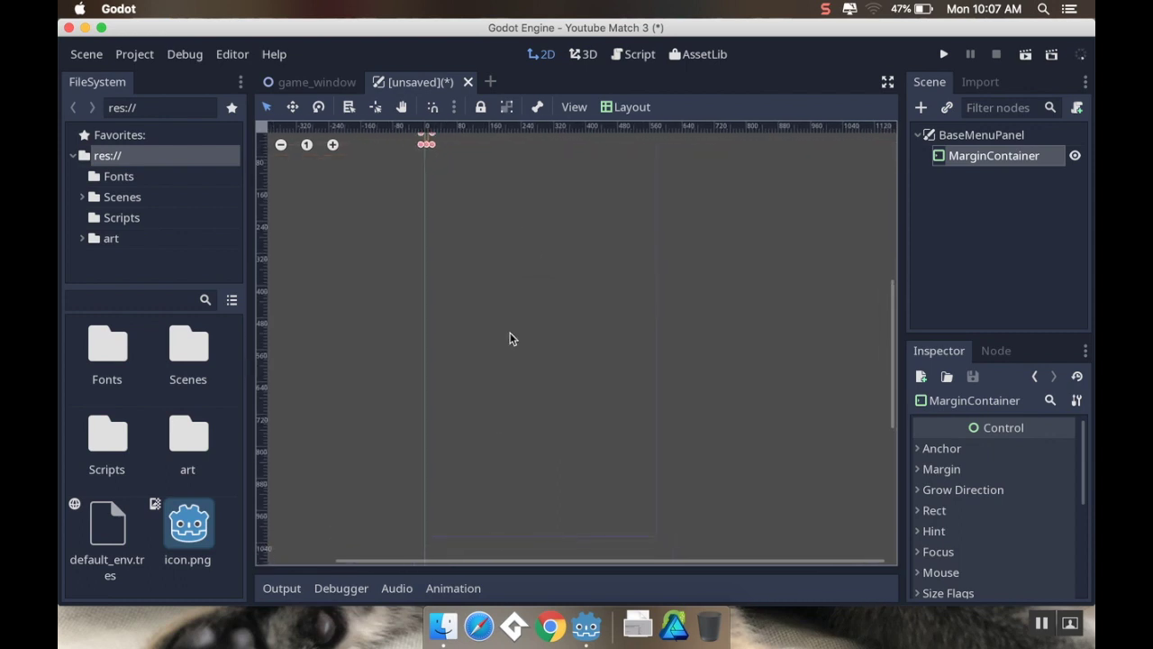
scroll(684, 253, left, 2)
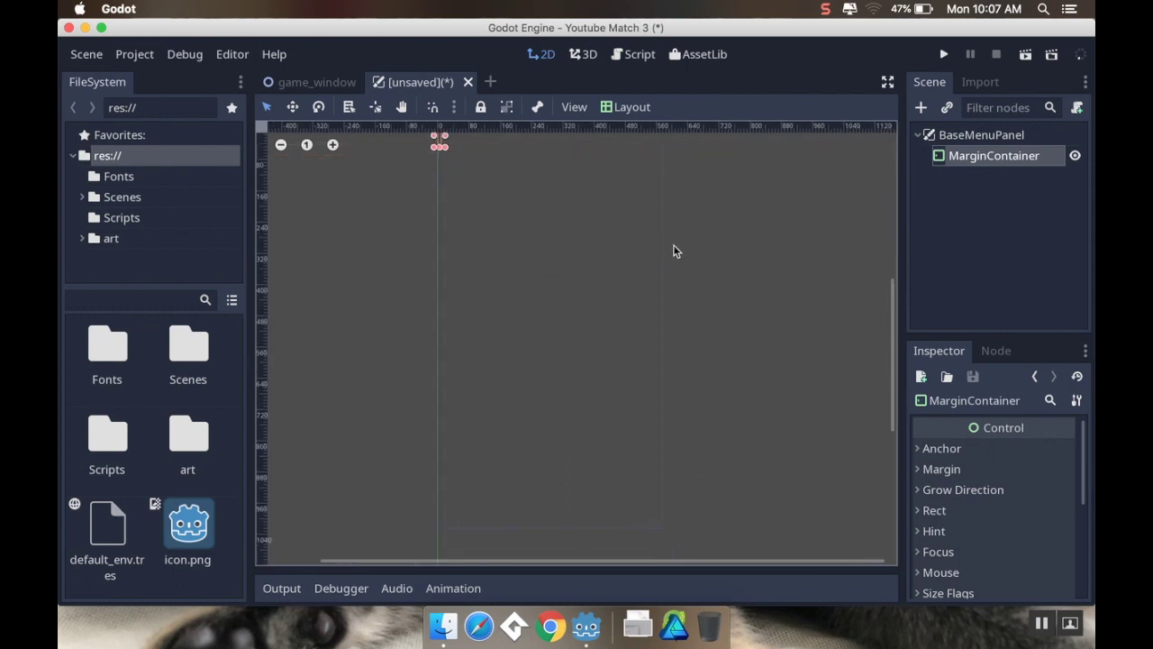
scroll(675, 250, left, 1)
scroll(662, 265, up, 1)
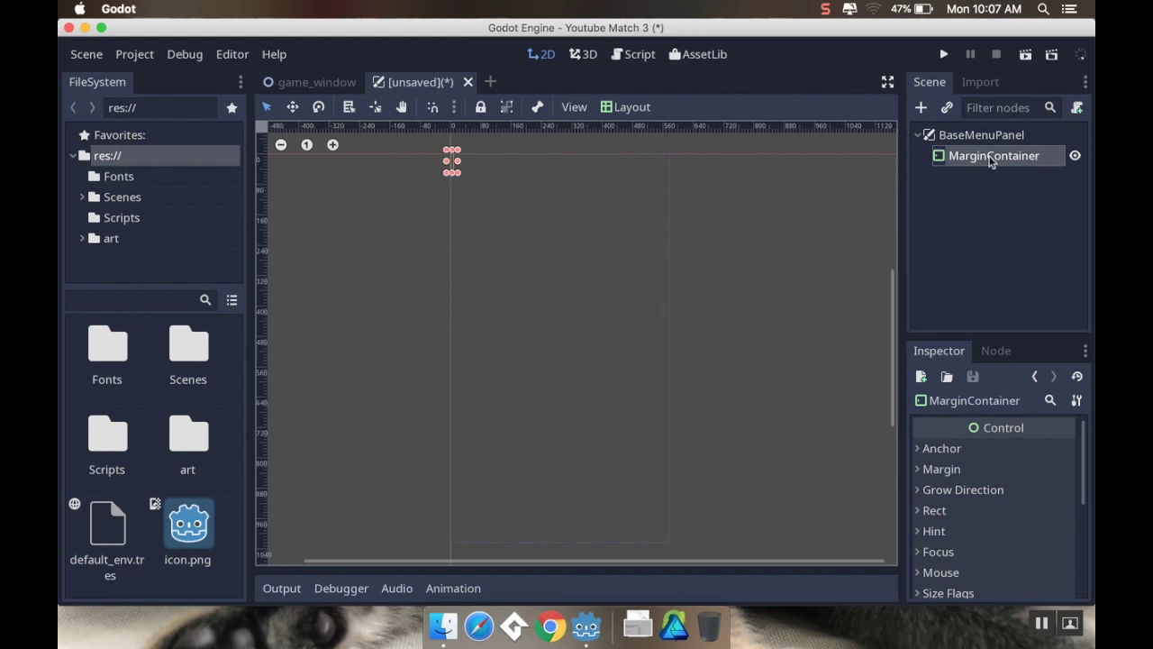
click(1033, 155)
Apply the Full Rect layout preset to the MarginContainer.
scroll(984, 511, down, 5)
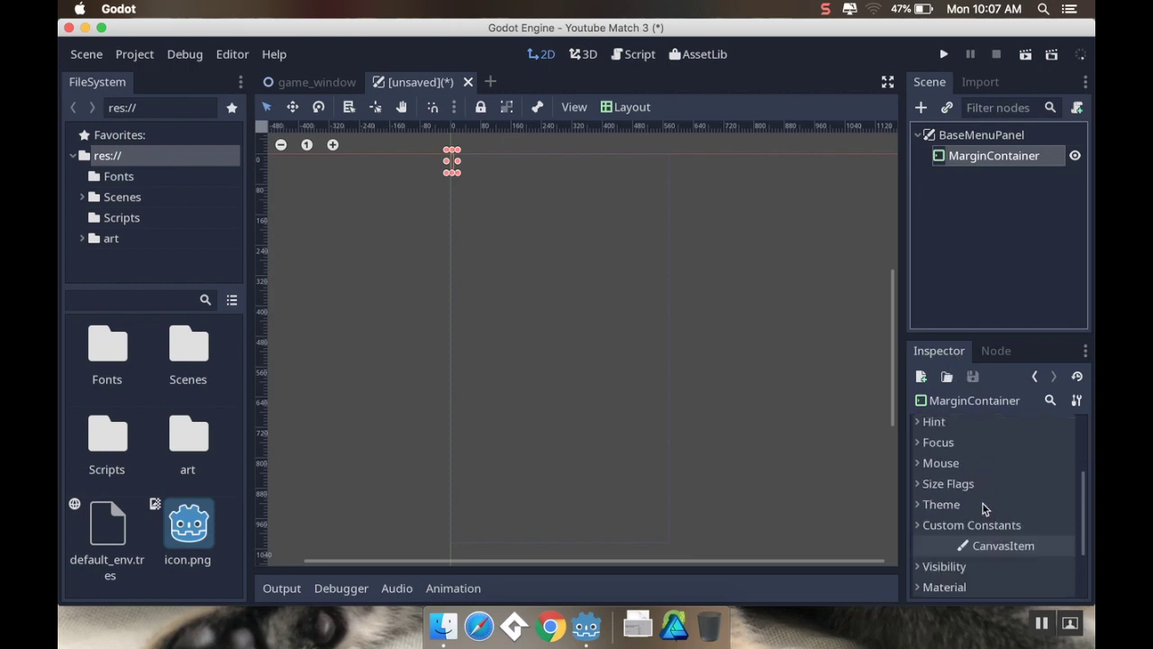
scroll(984, 511, up, 2)
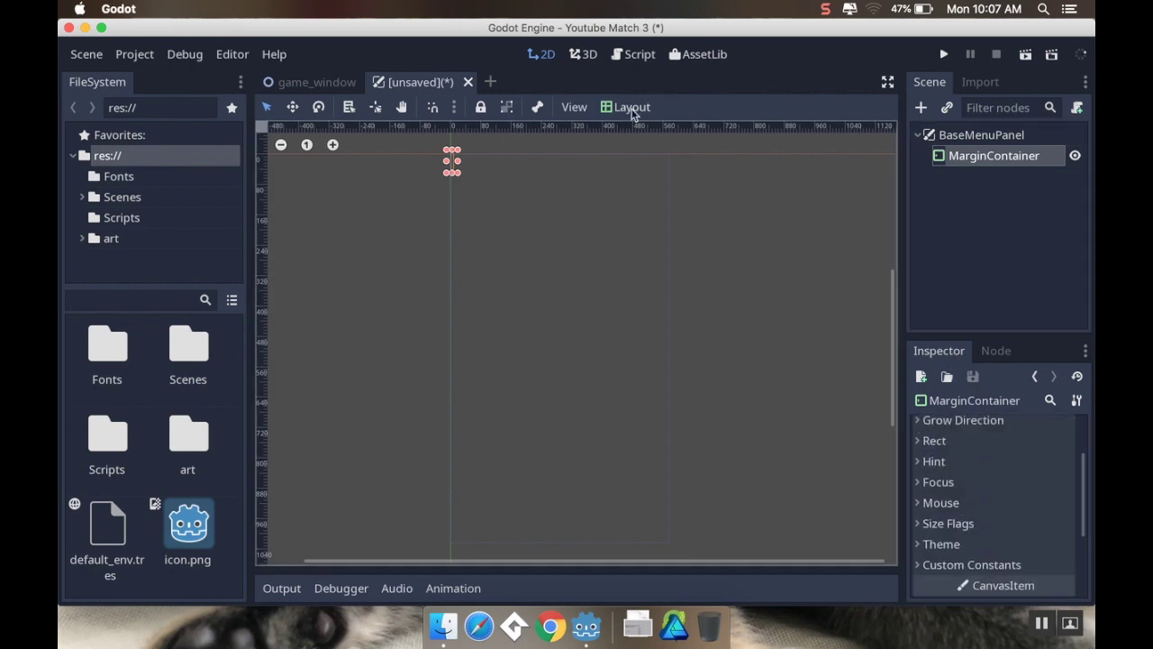
click(628, 106)
click(639, 444)
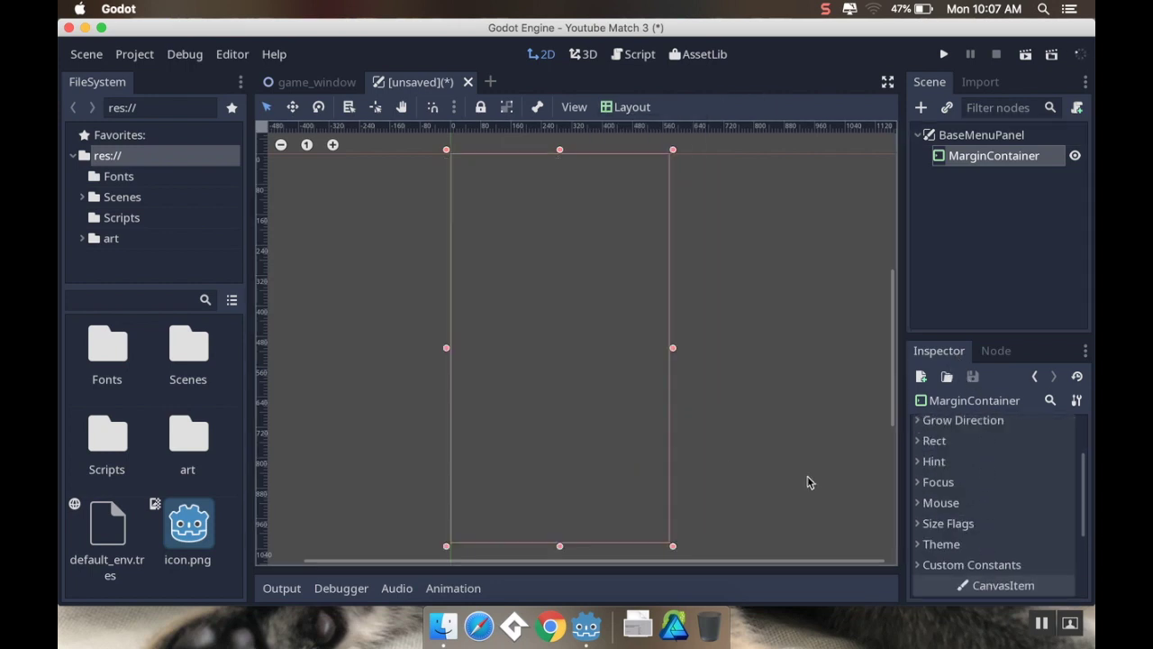
Set the MarginContainer's right, top, left and bottom margin constants to 20.
scroll(992, 468, down, 2)
scroll(991, 472, down, 2)
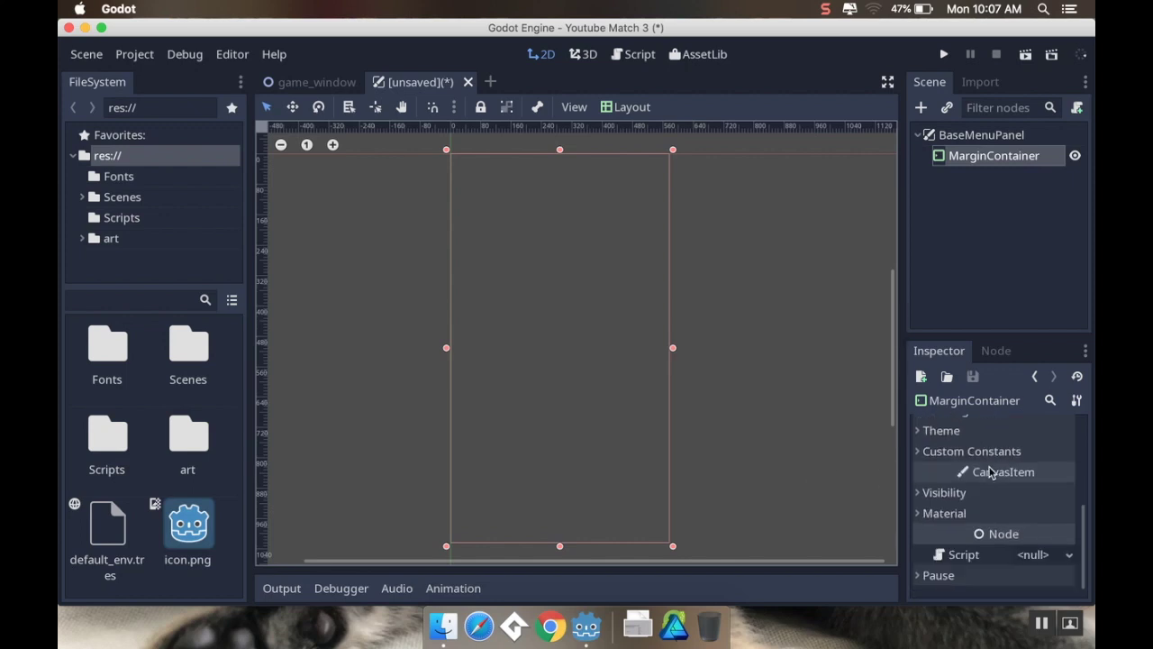
click(983, 450)
click(1044, 478)
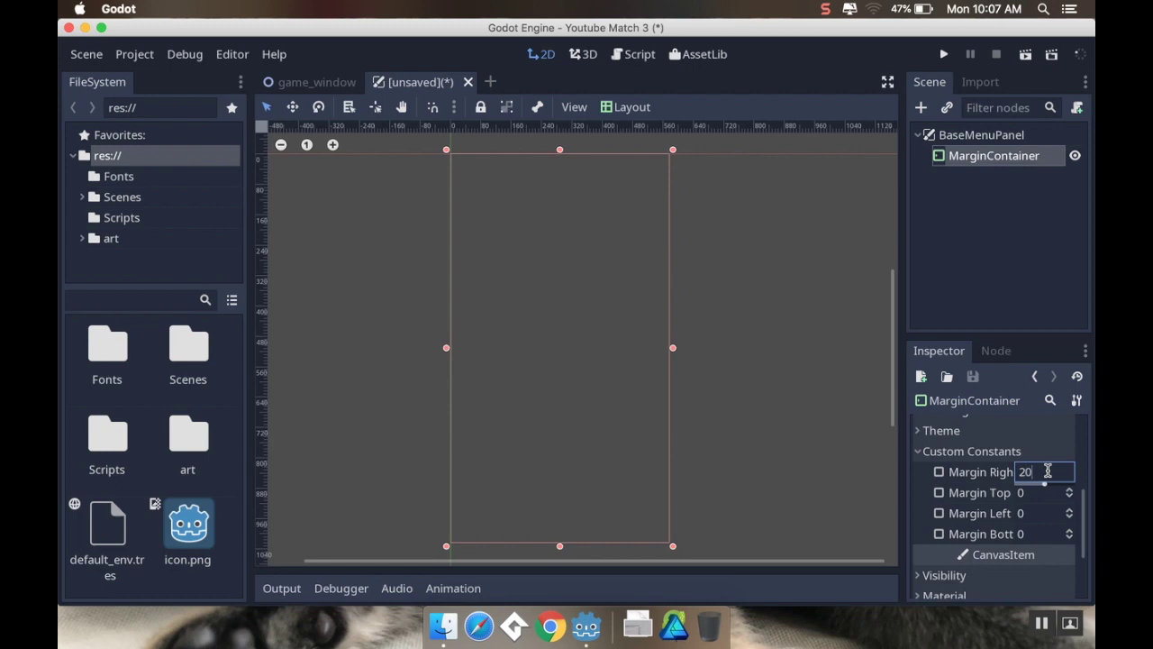
click(1039, 497)
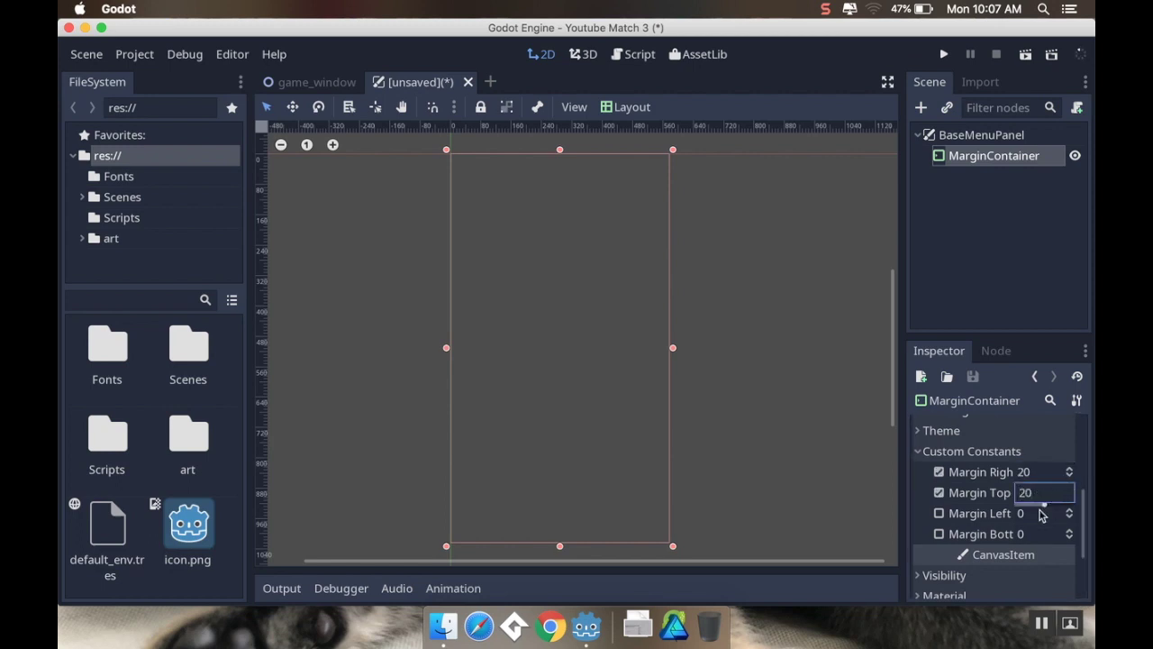
click(1039, 517)
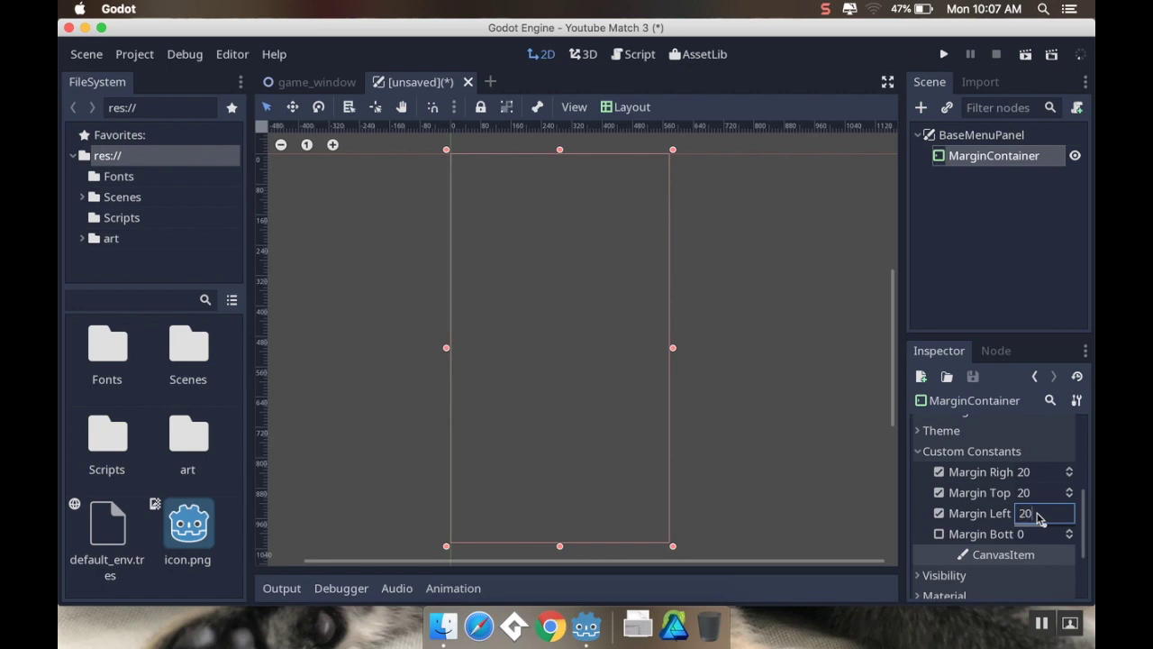
click(1033, 534)
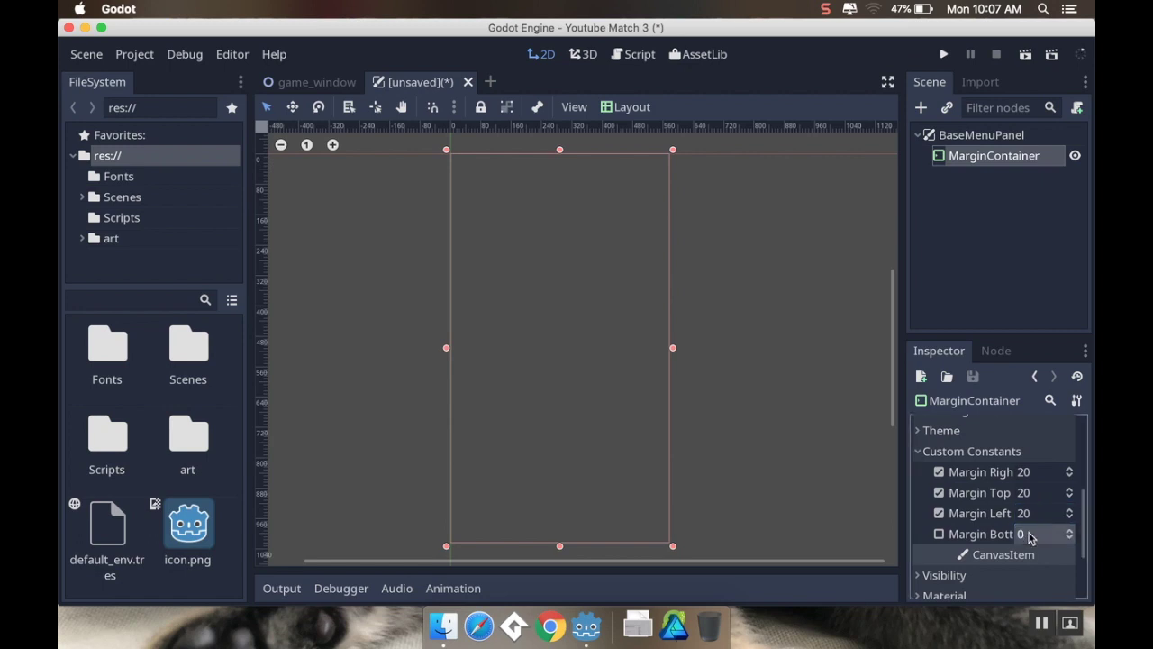
text(2)
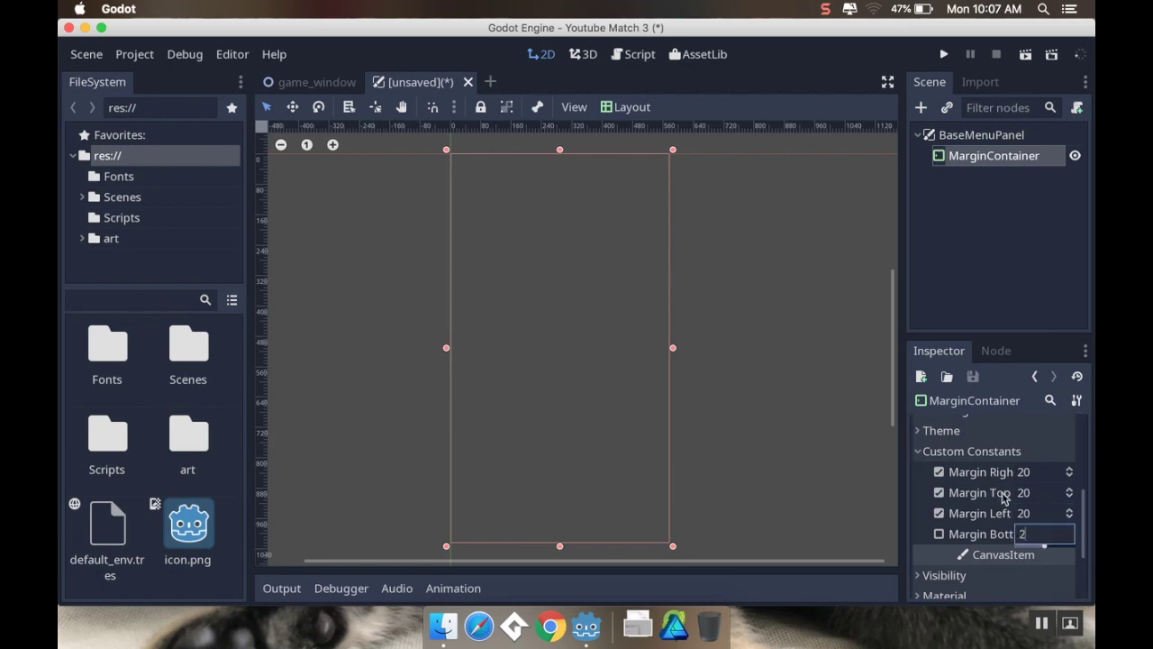
text(0)
key(Return)
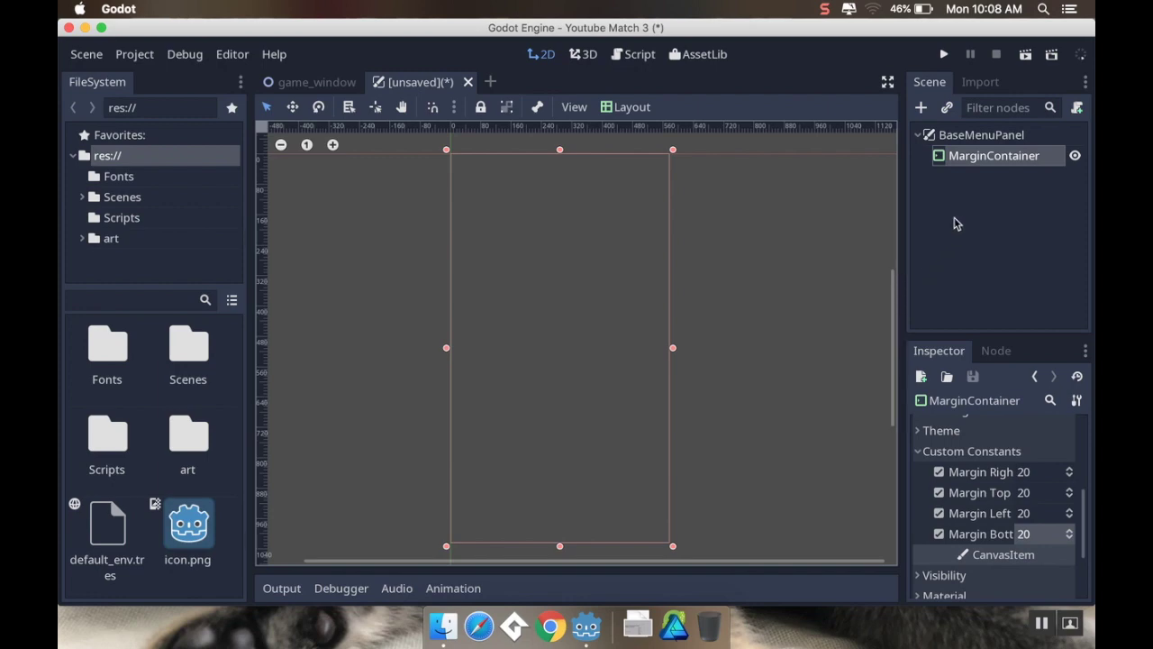
Add a VBoxContainer child under the MarginContainer.
right_click(976, 163)
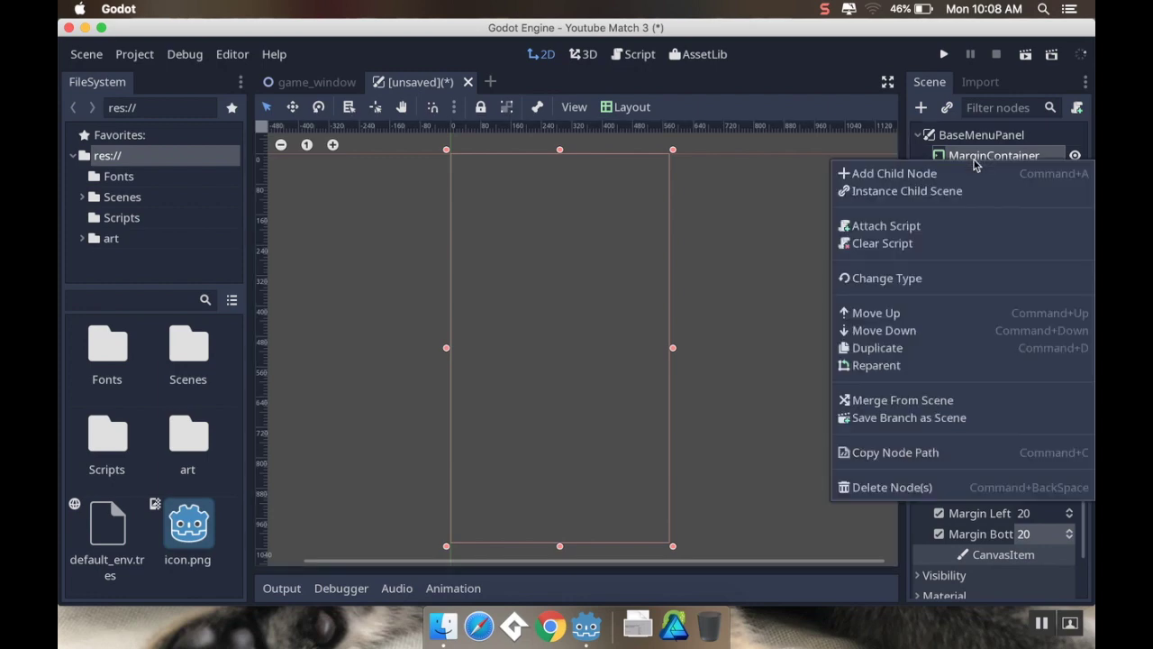
click(942, 180)
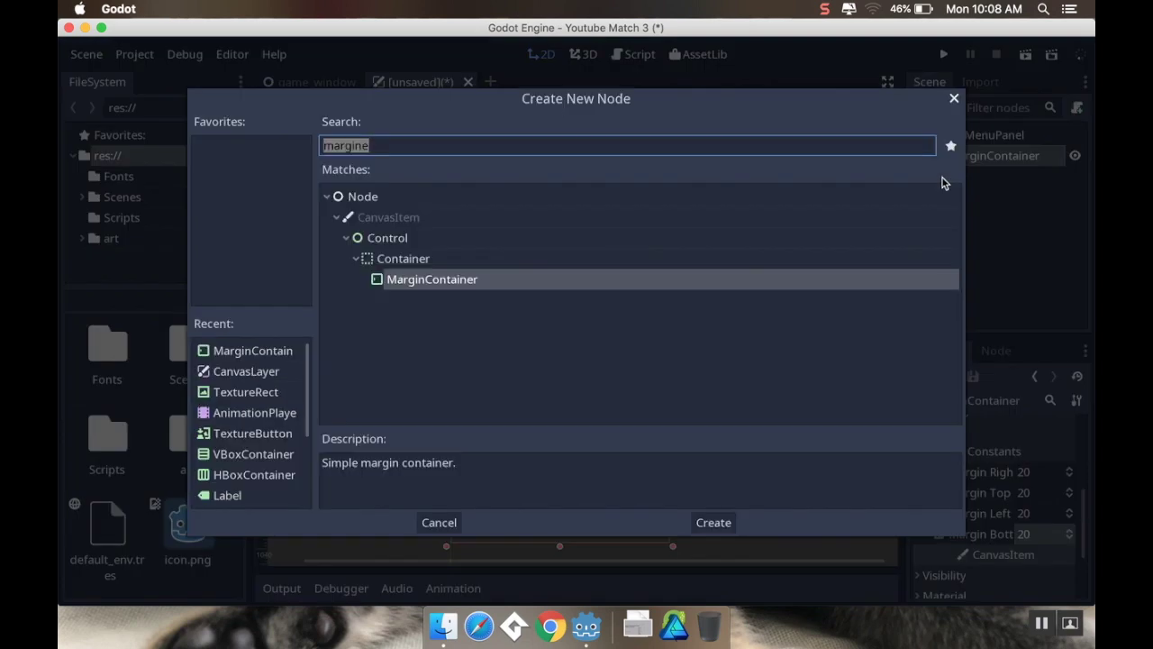
text(vbo)
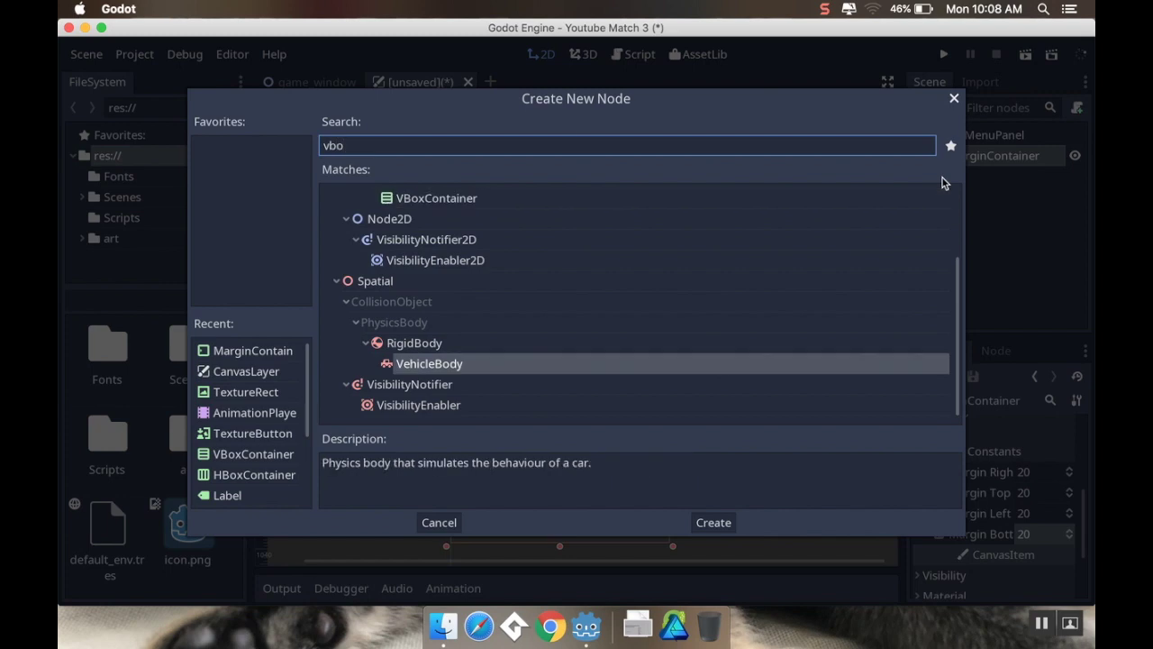
key(Up)
key(Up)
key(Up)
key(Up)
key(Up)
key(Up)
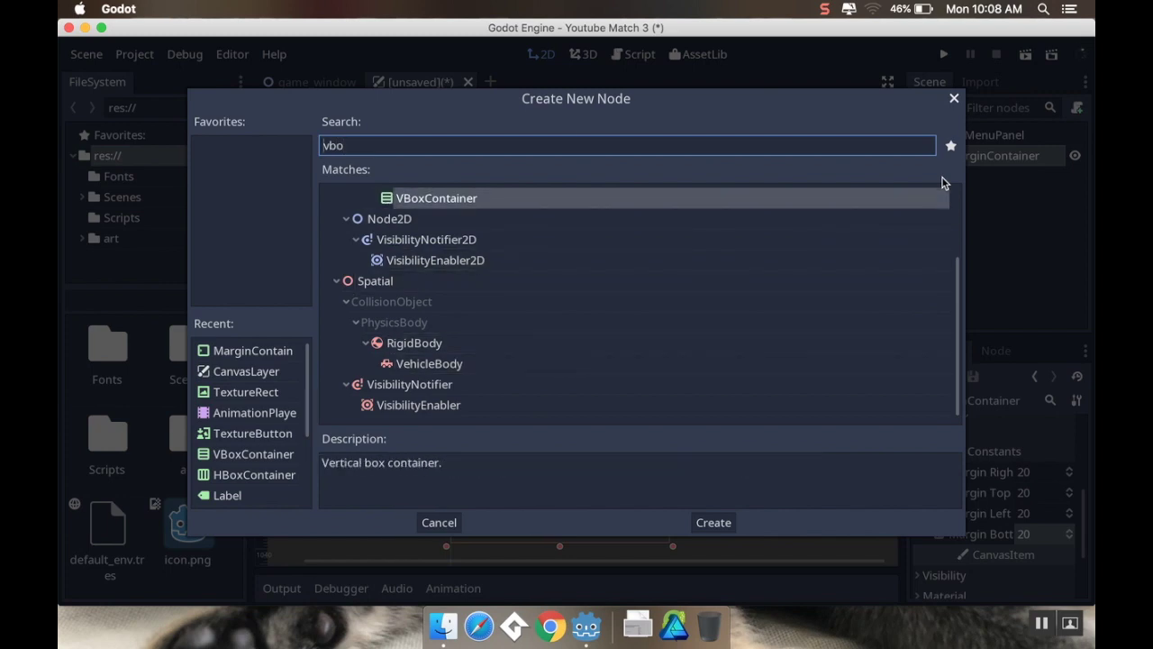
key(Return)
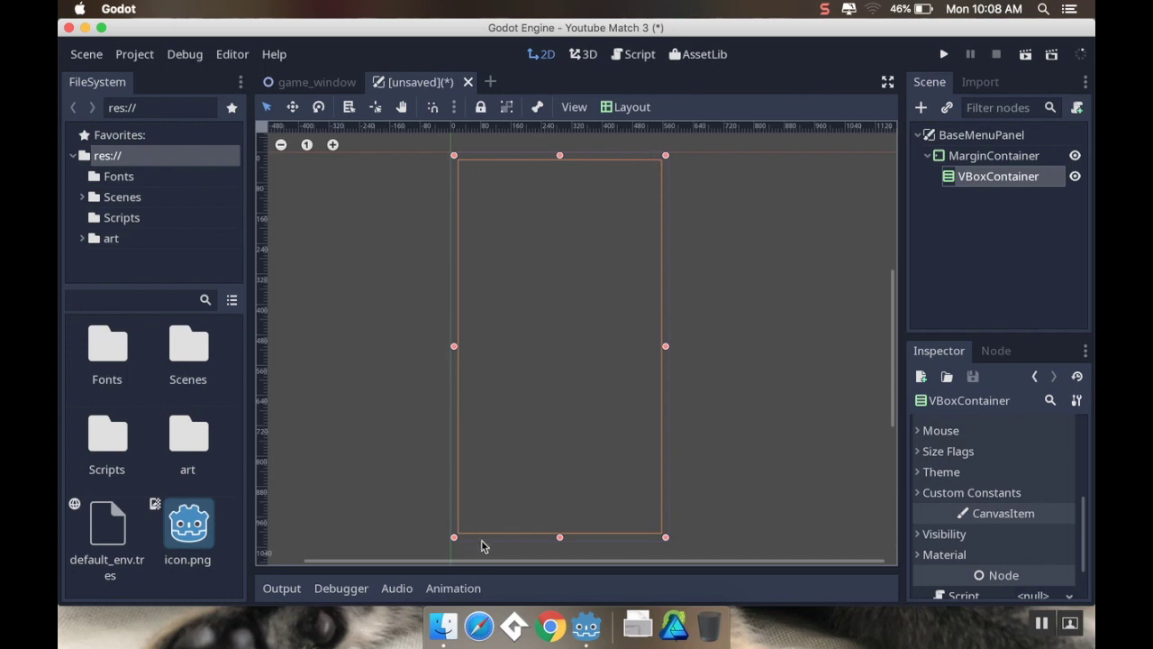
Add a TextureRect and a nested VBoxContainer as children of that VBoxContainer.
right_click(1007, 183)
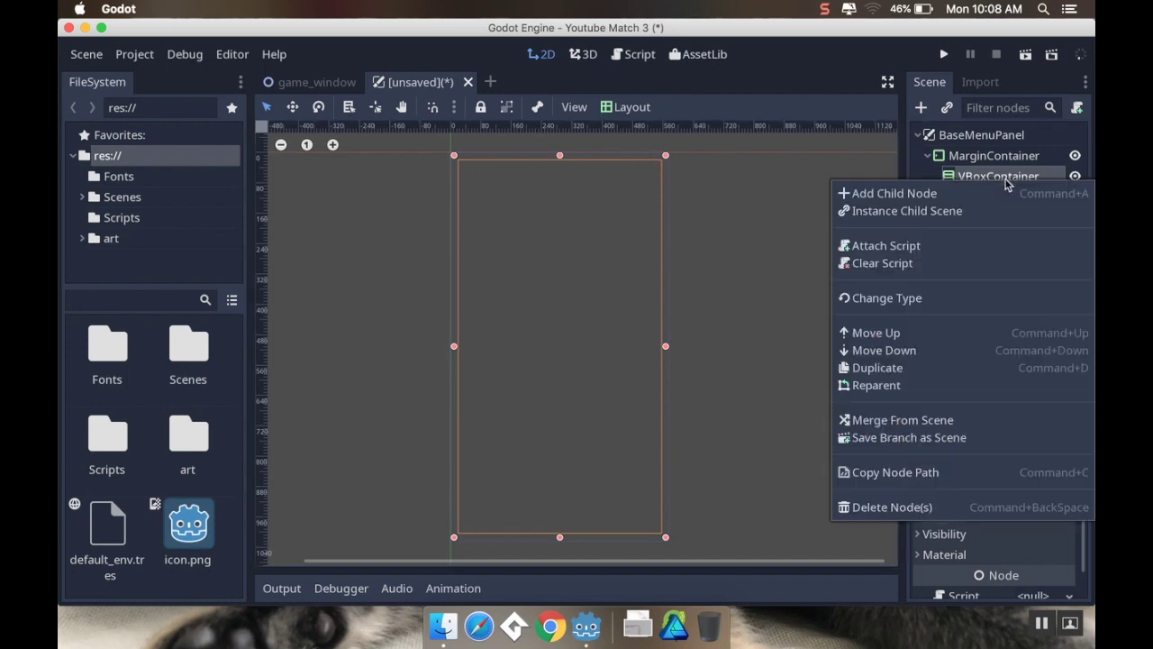
click(990, 194)
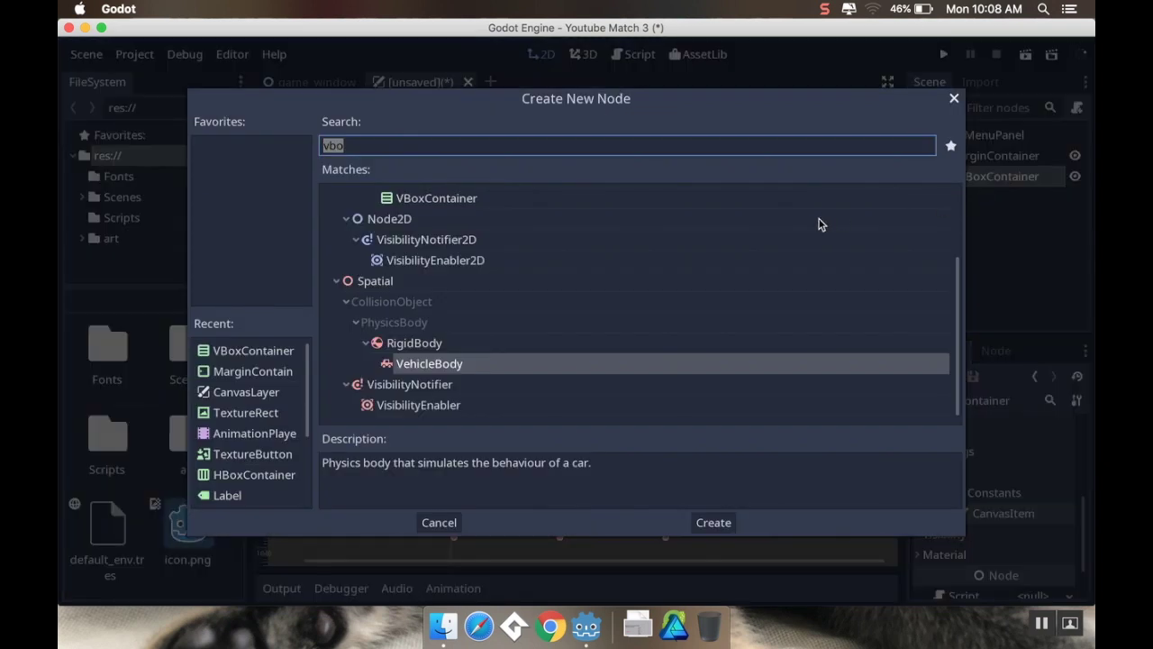
text(tex)
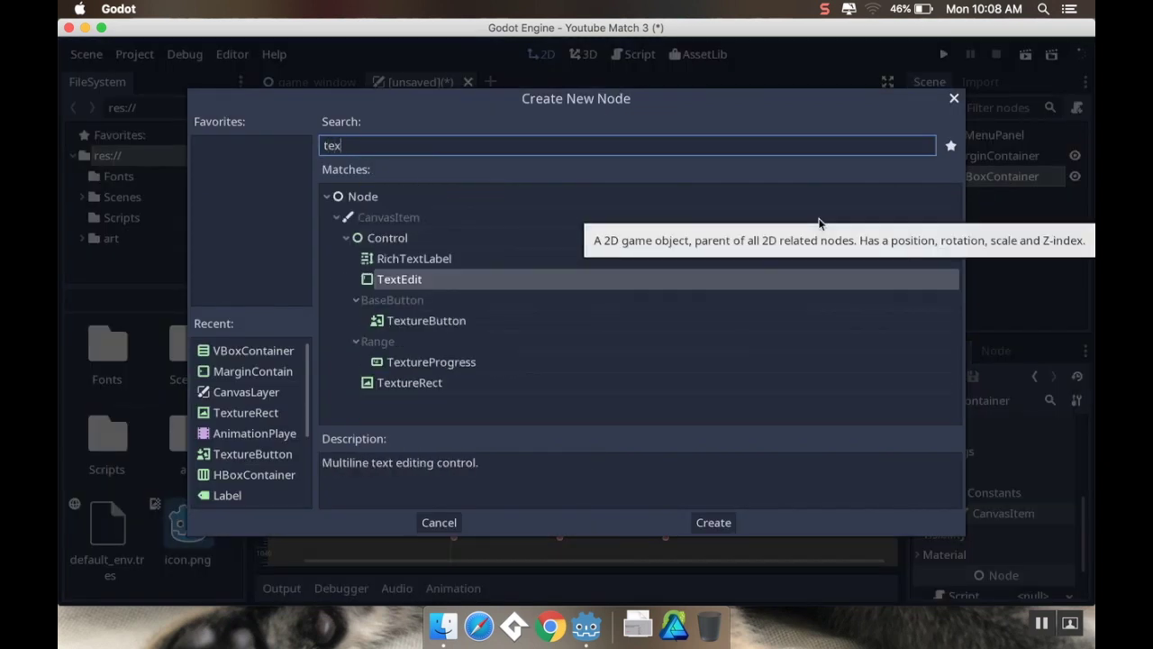
text(ture)
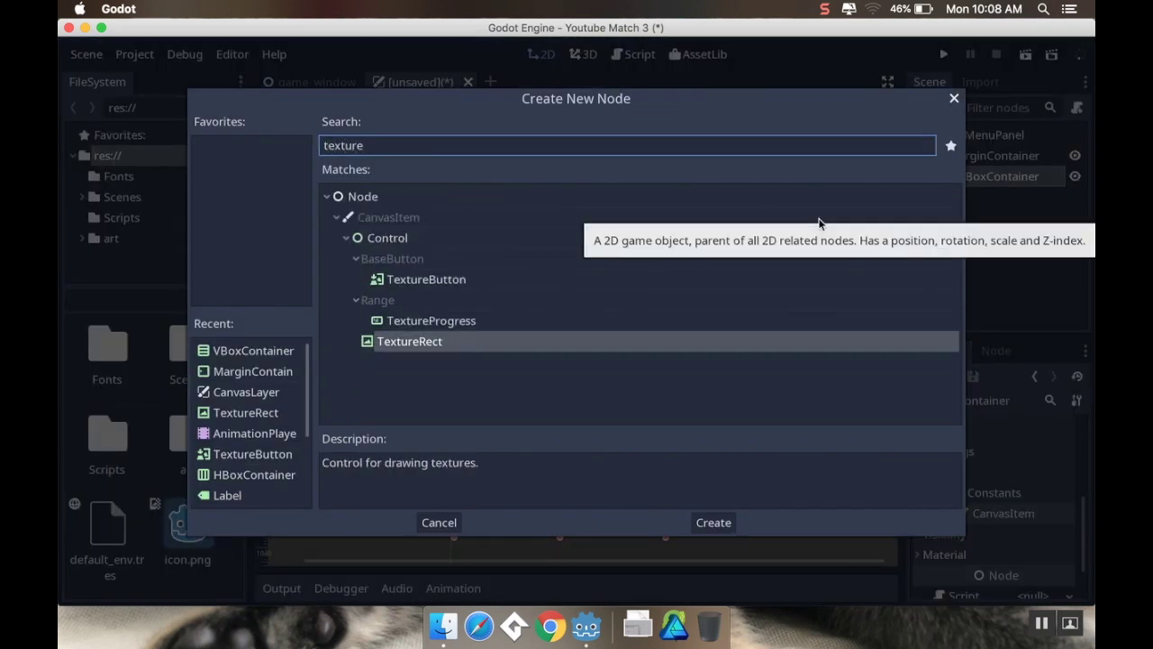
key(Return)
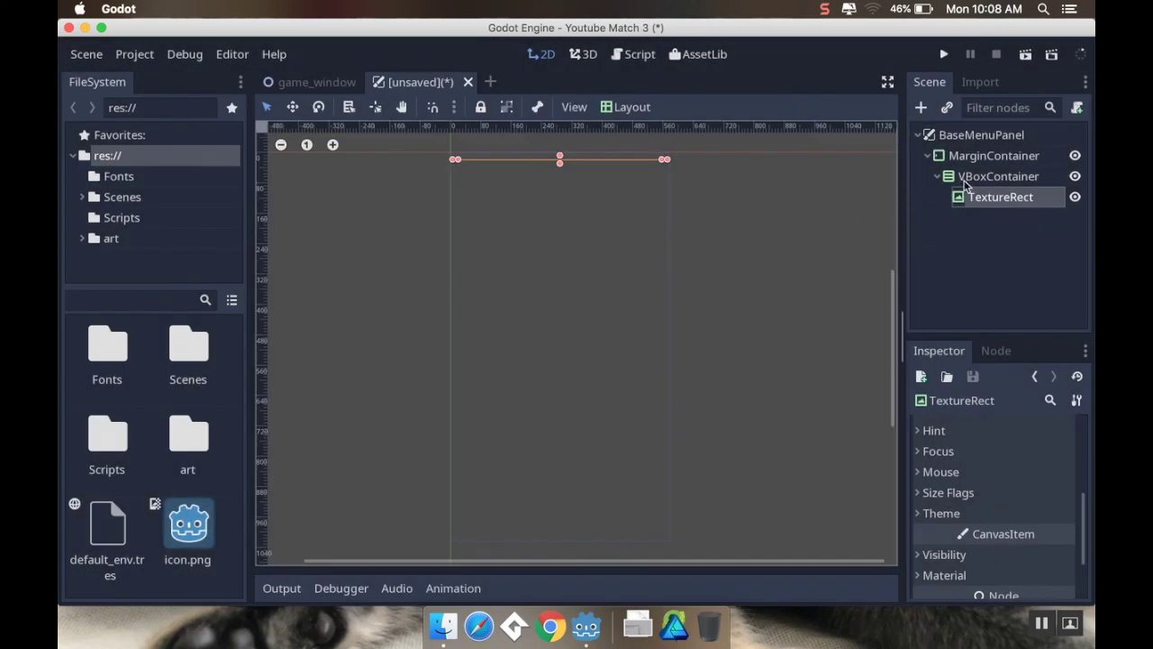
right_click(966, 181)
click(961, 192)
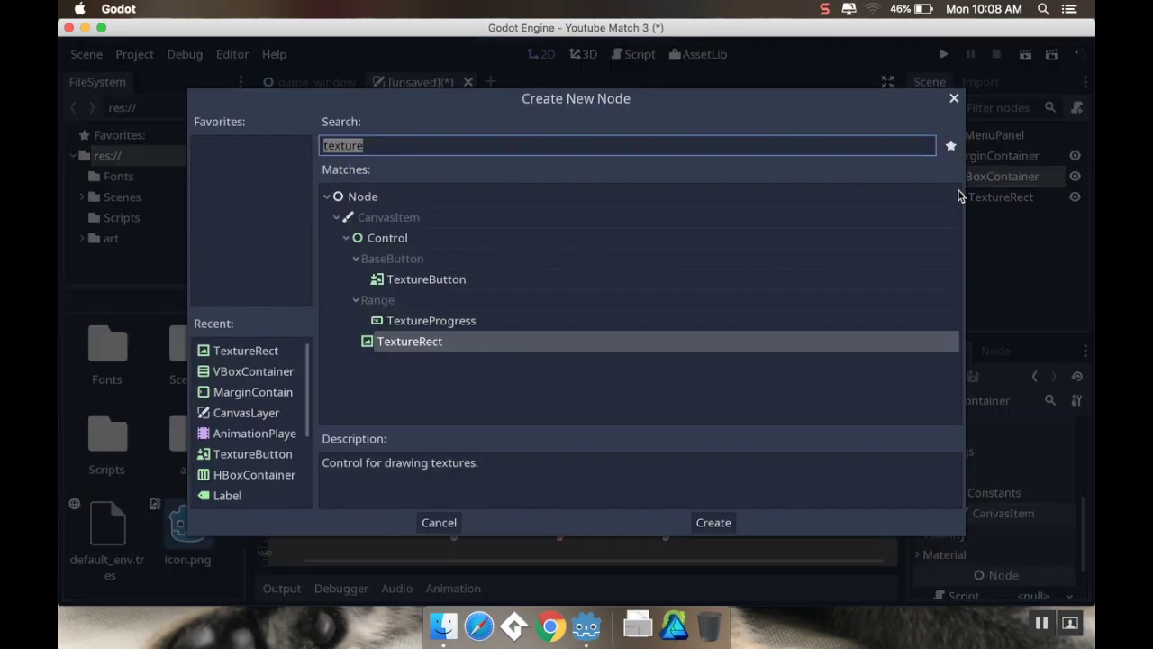
text(vbox)
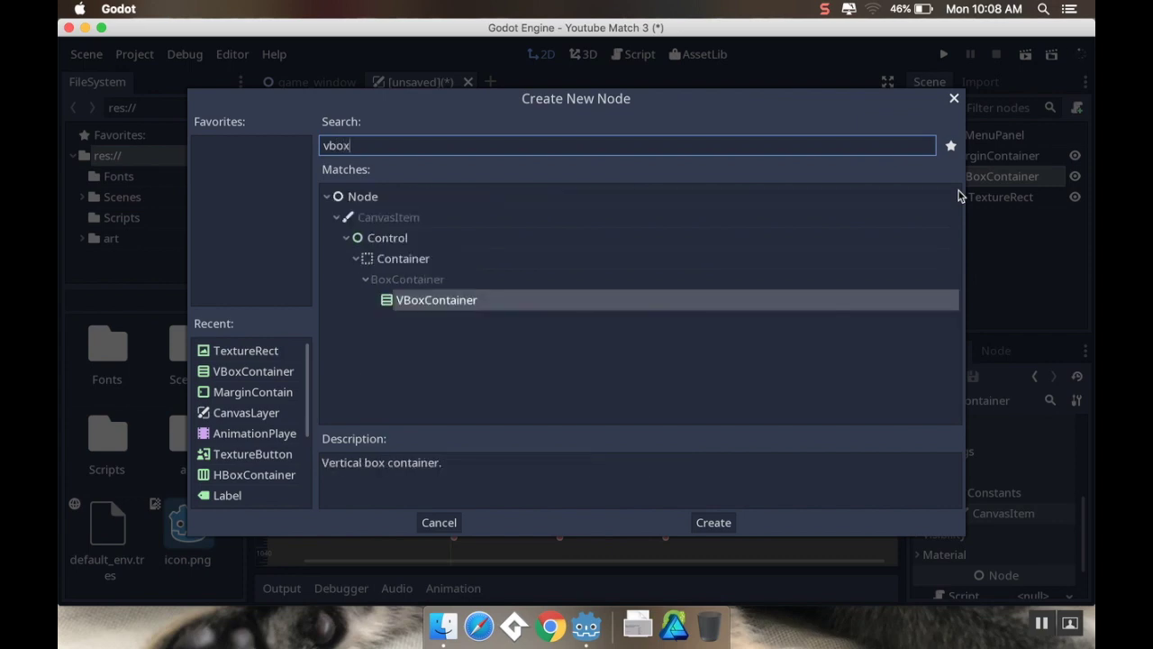
key(Return)
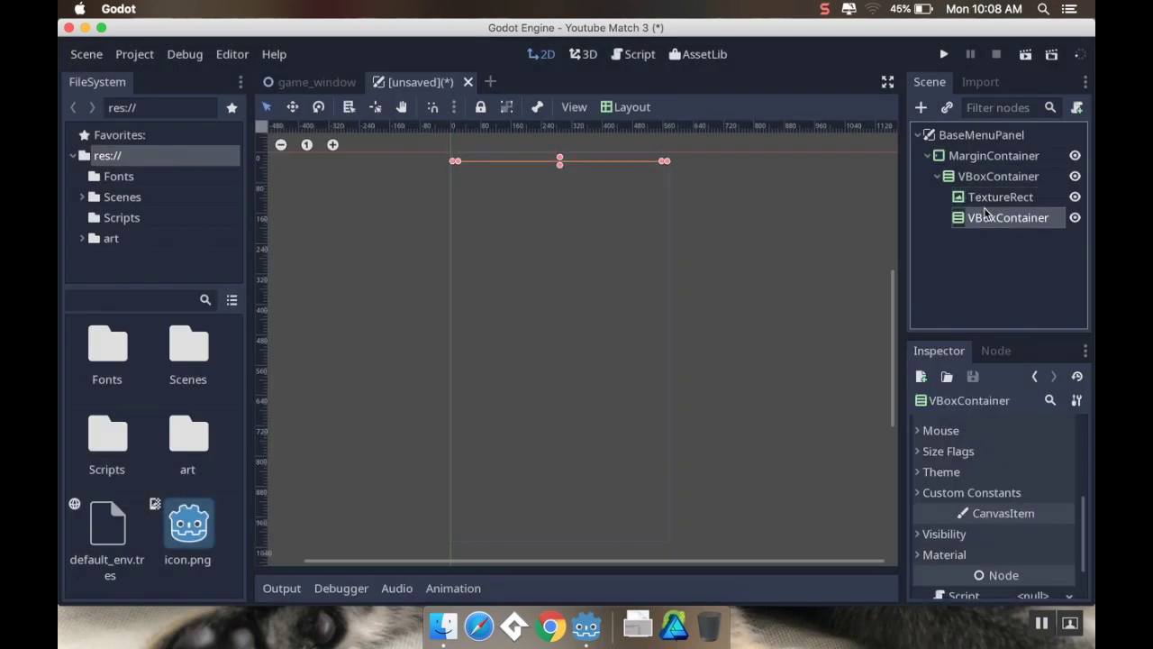
click(986, 197)
Name the containers 'Logo and Buttons', 'Logo' for the TextureRect, and 'Buttons' for the nested box.
click(988, 218)
click(986, 197)
click(989, 219)
click(988, 176)
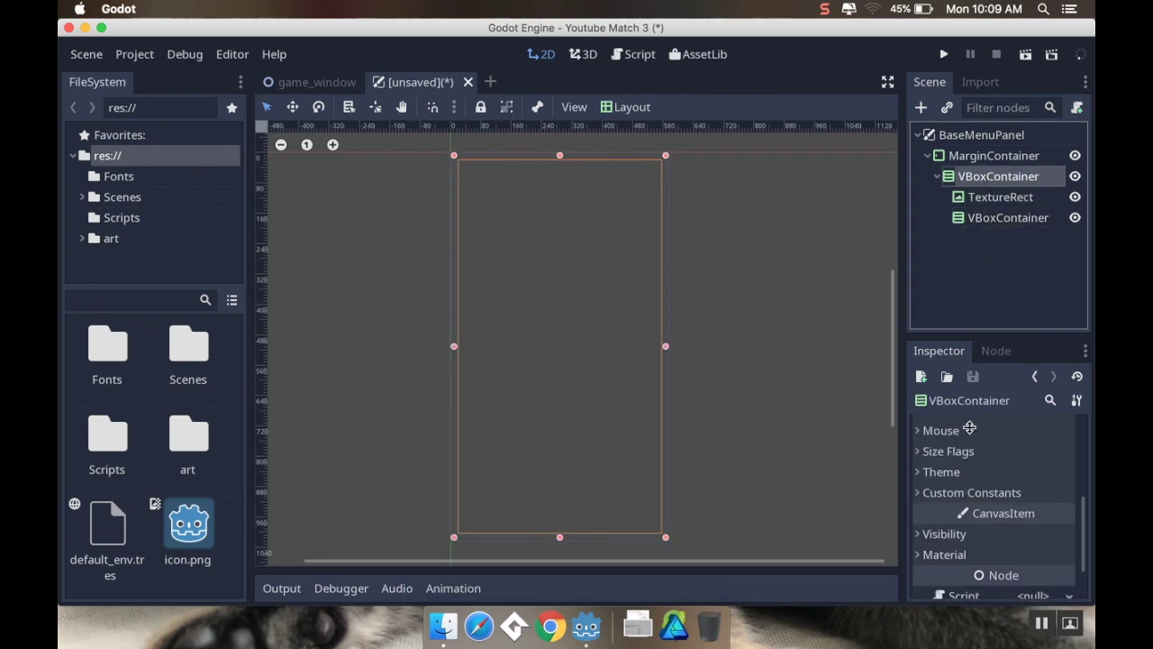
double_click(1000, 179)
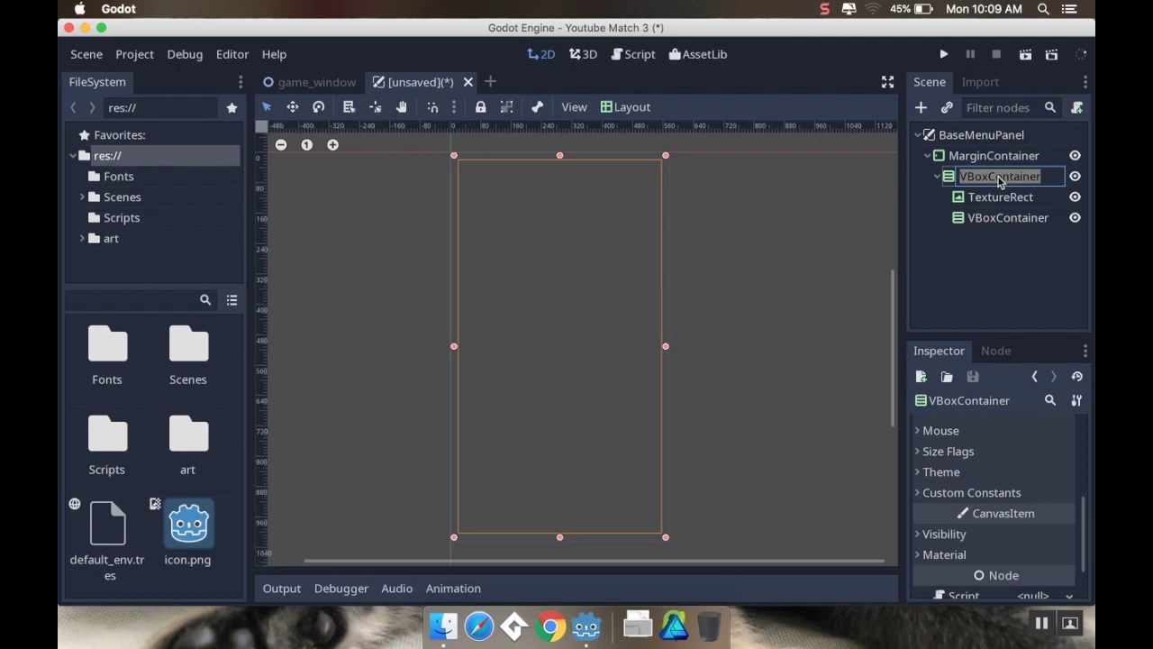
text(Logo an)
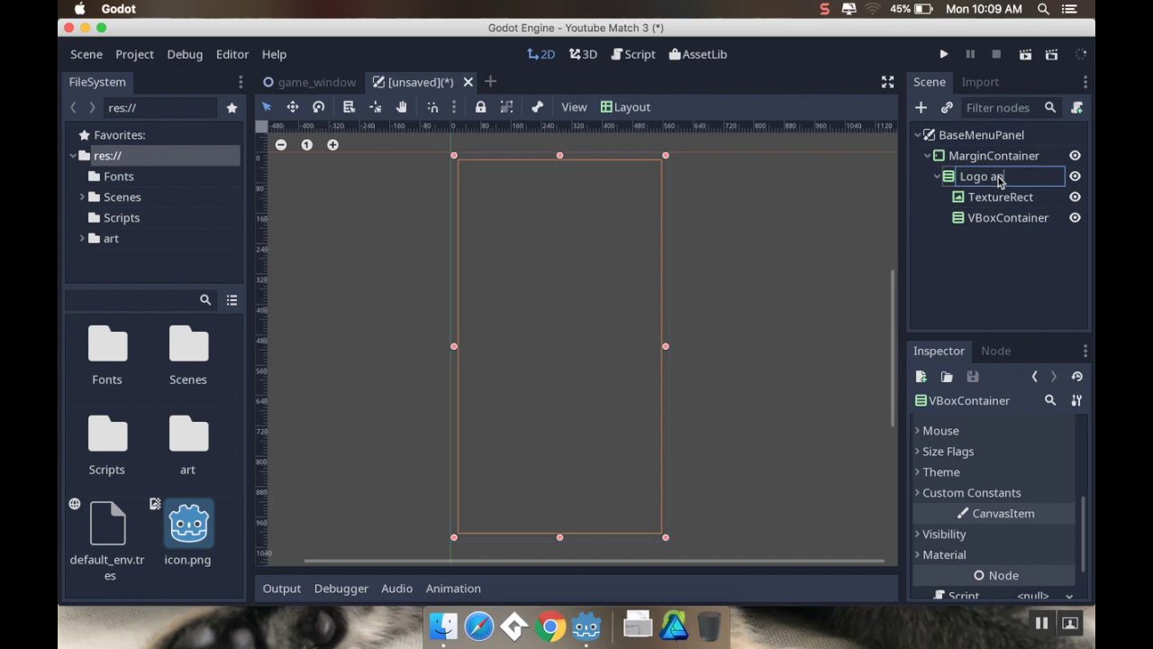
text(d Buttons)
key(Return)
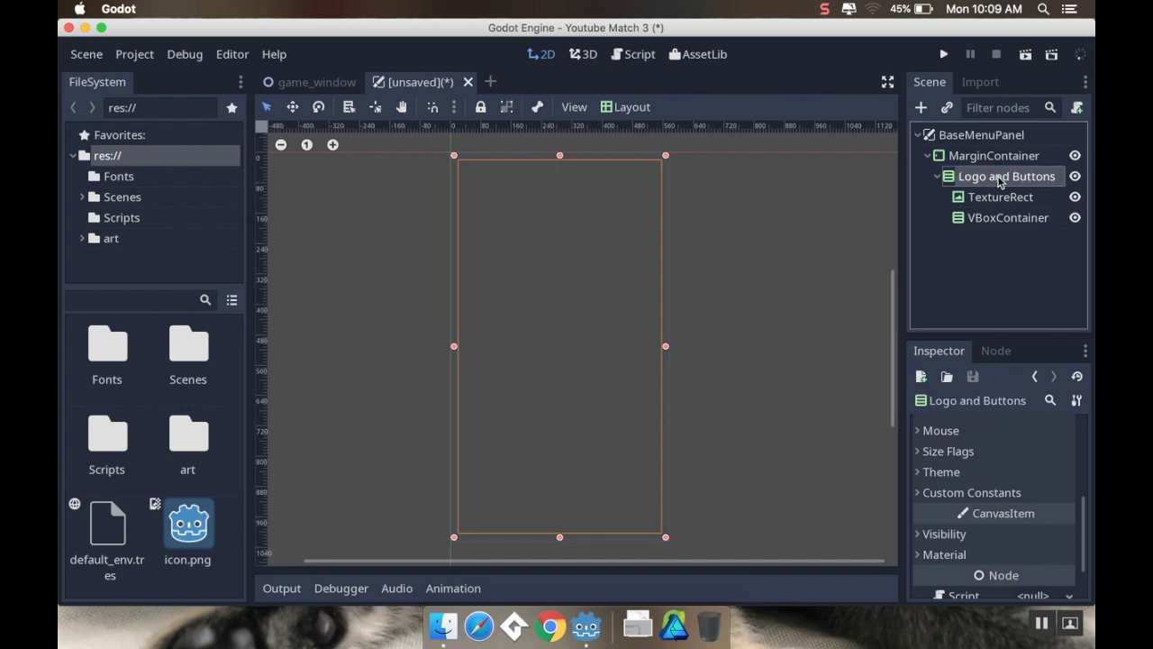
double_click(1000, 199)
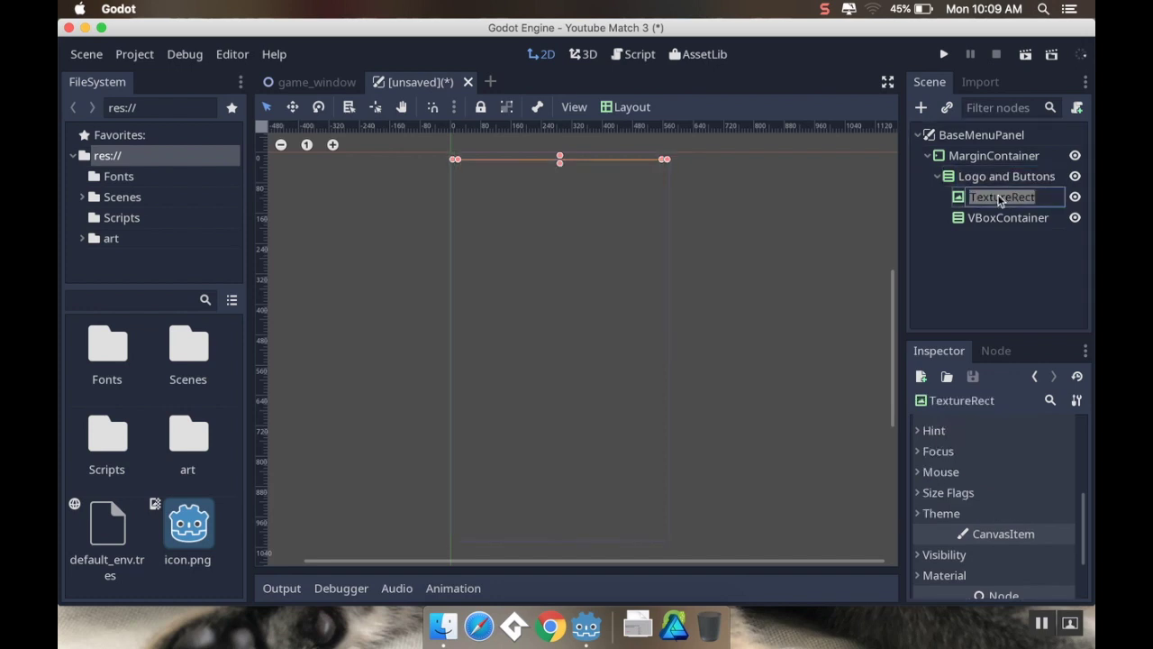
text(Logo)
key(Return)
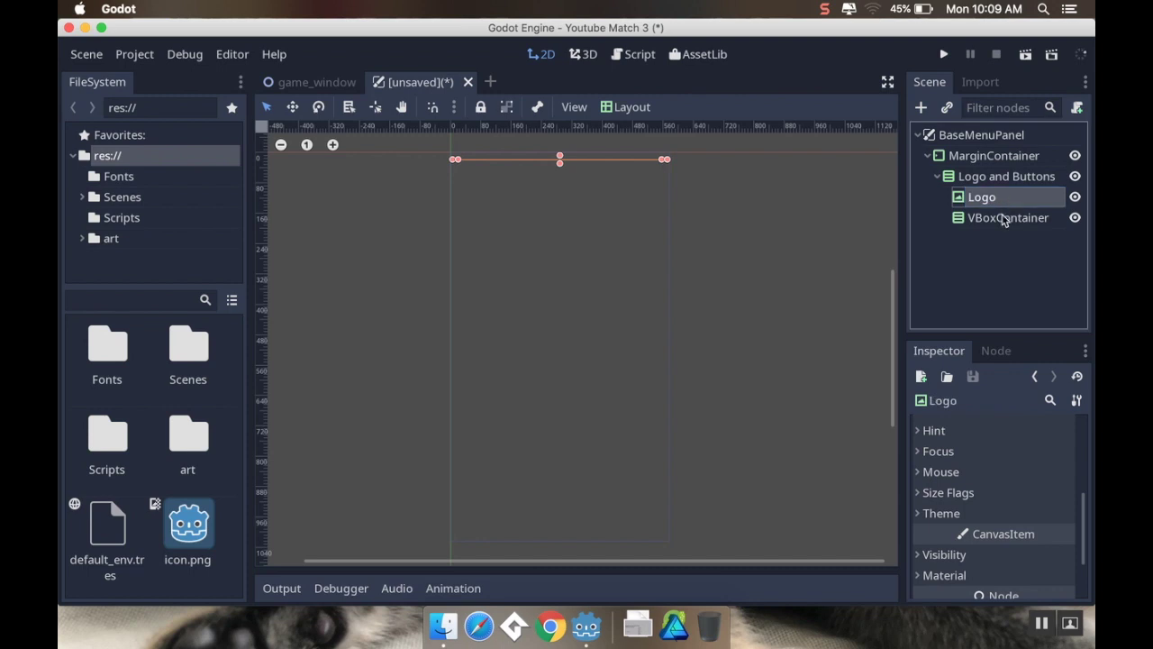
double_click(1006, 218)
text(But)
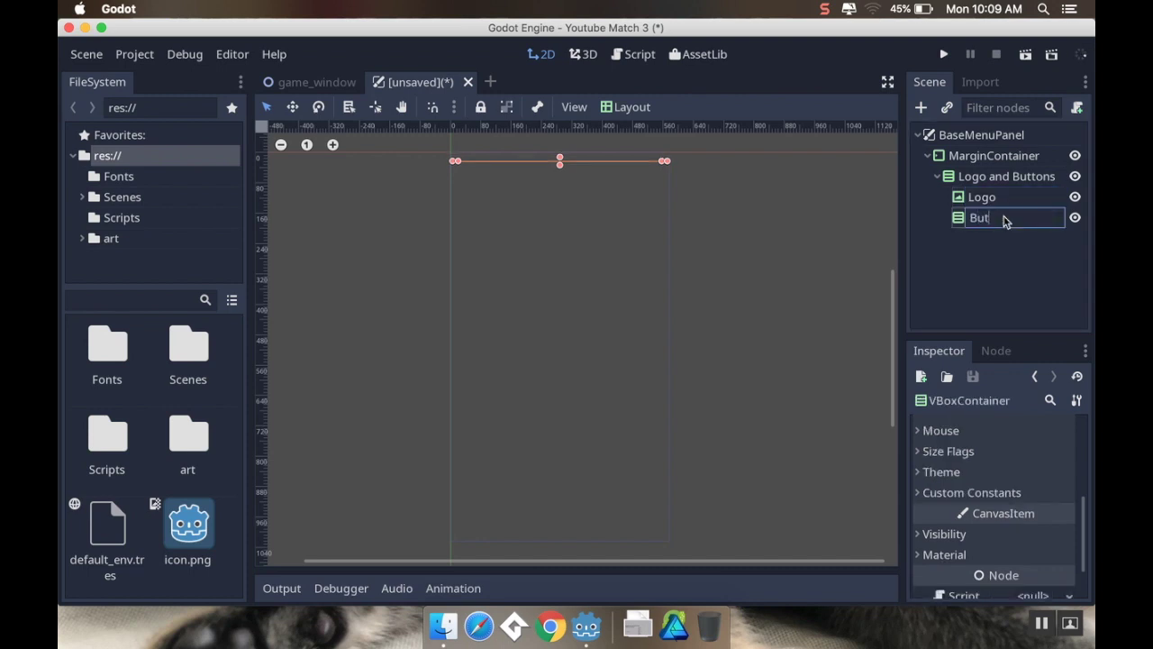
text(tons)
key(Return)
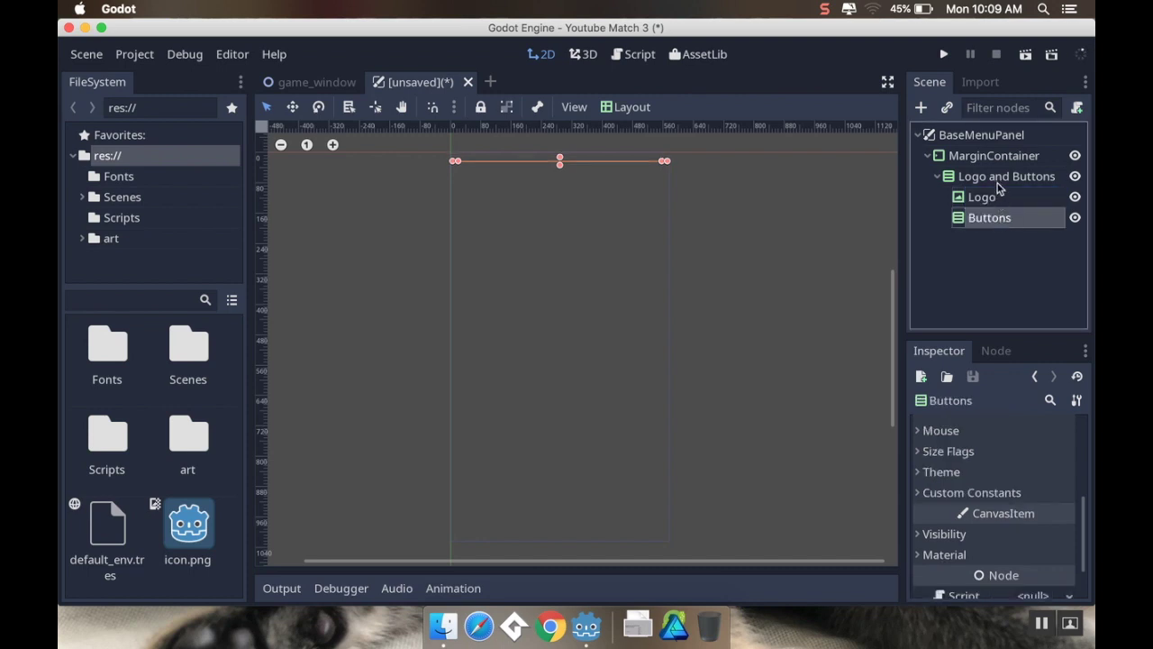
Rename 'Logo and Buttons' to 'Graphic and Button' and 'Logo' to 'Graphic'.
click(998, 179)
click(998, 179)
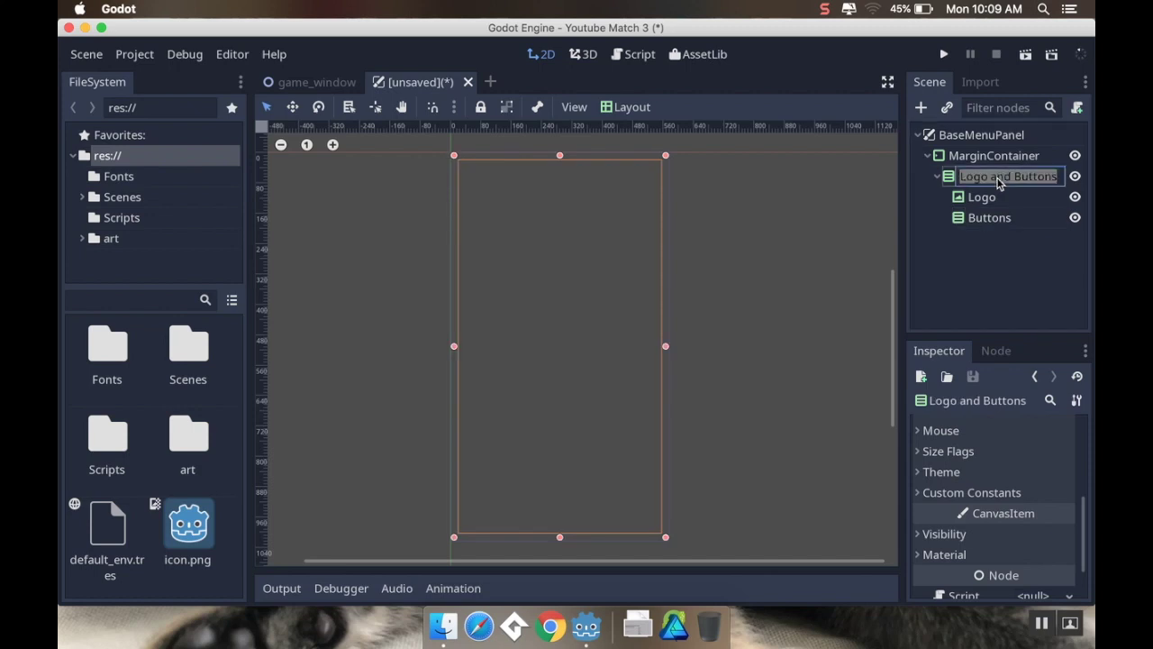
text(Graphi)
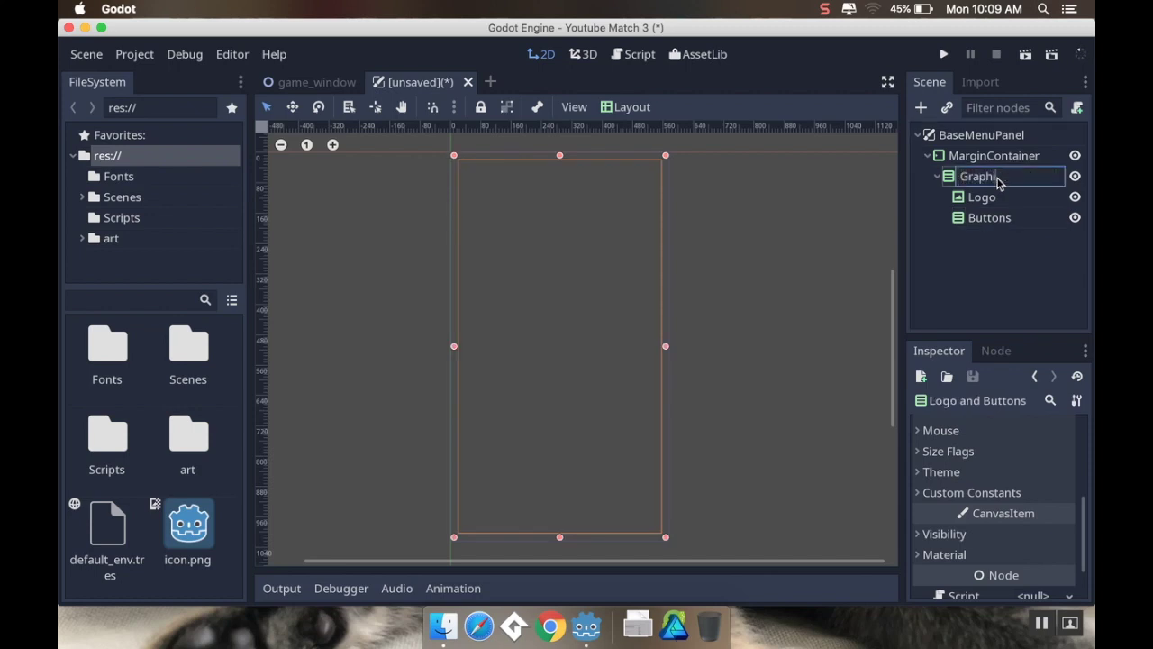
text(c and Button)
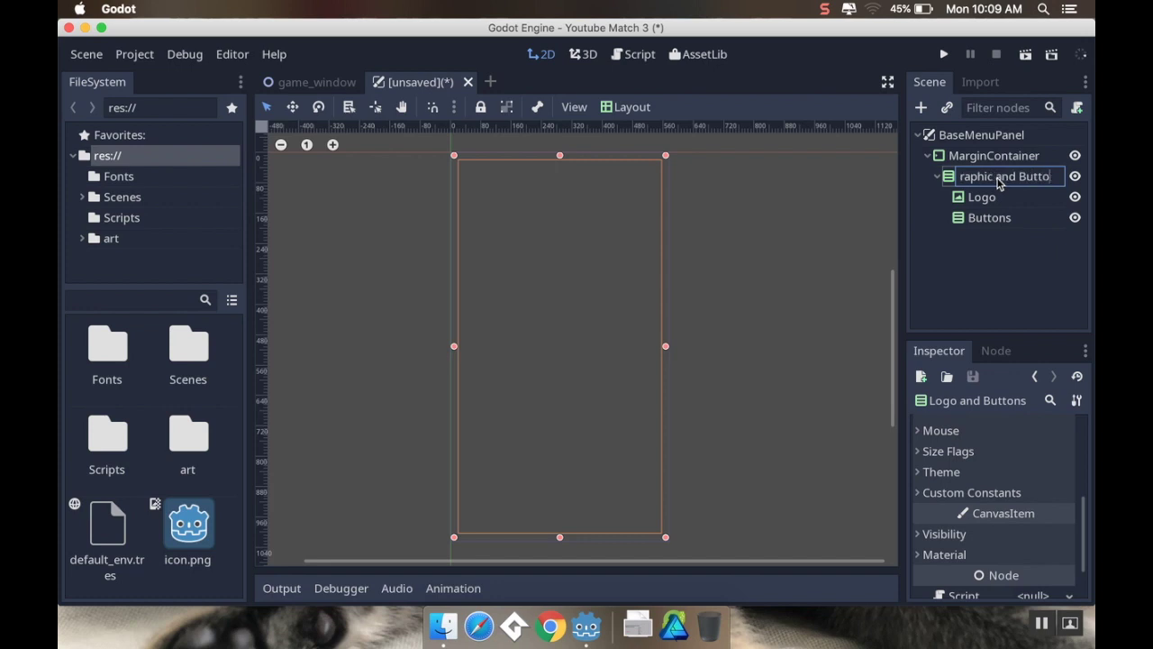
key(Return)
click(996, 200)
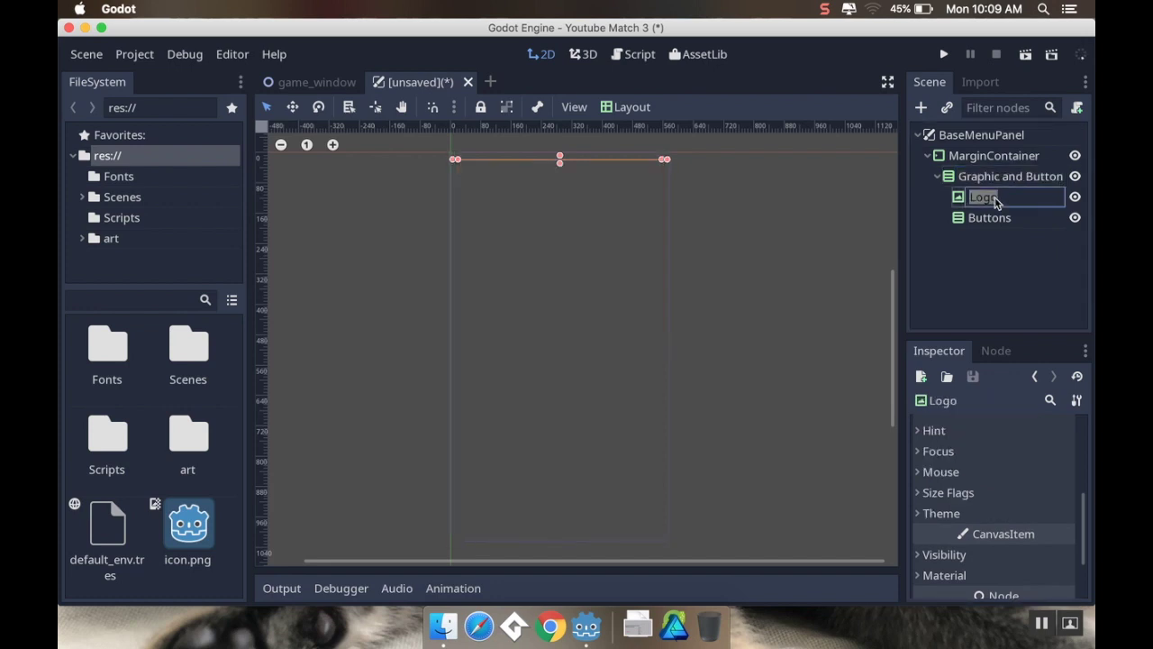
text(Graphic)
key(Return)
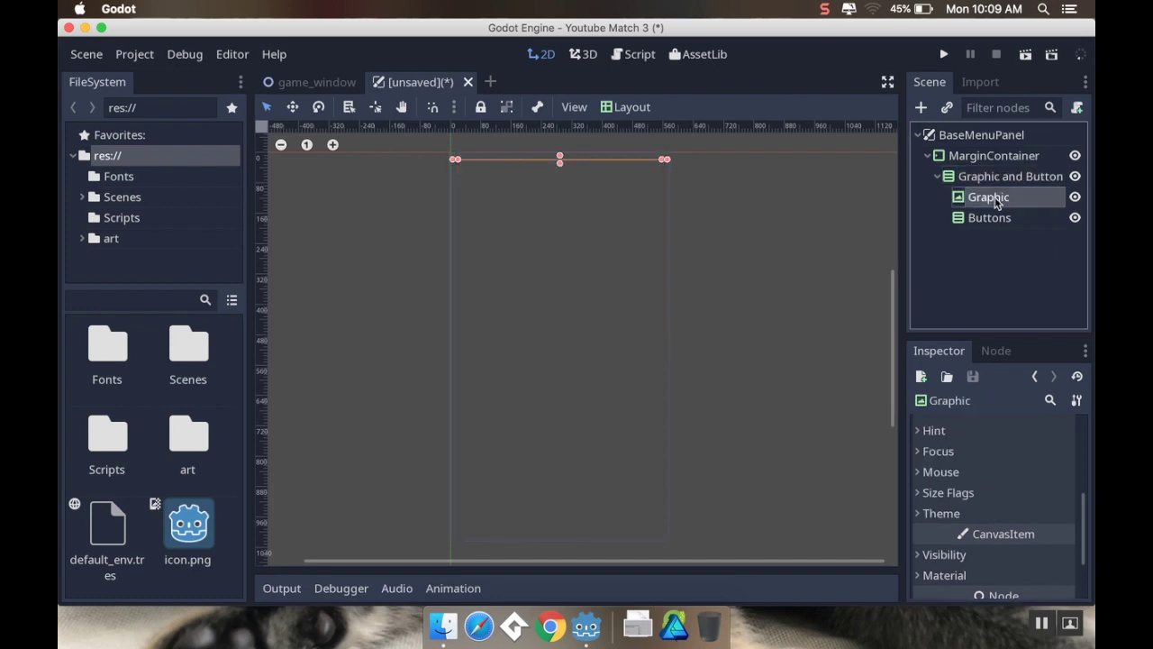
click(1015, 219)
click(1004, 178)
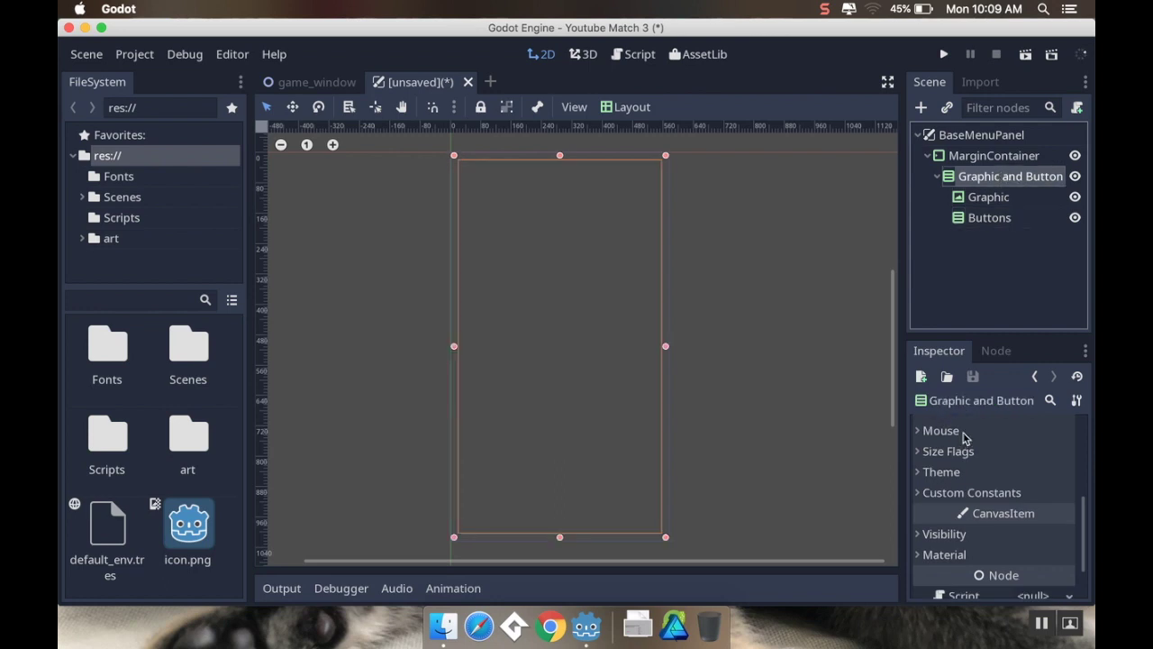
Set the Graphic and Button container's Separation constant to 30 and check the Graphic and Buttons positions.
click(995, 492)
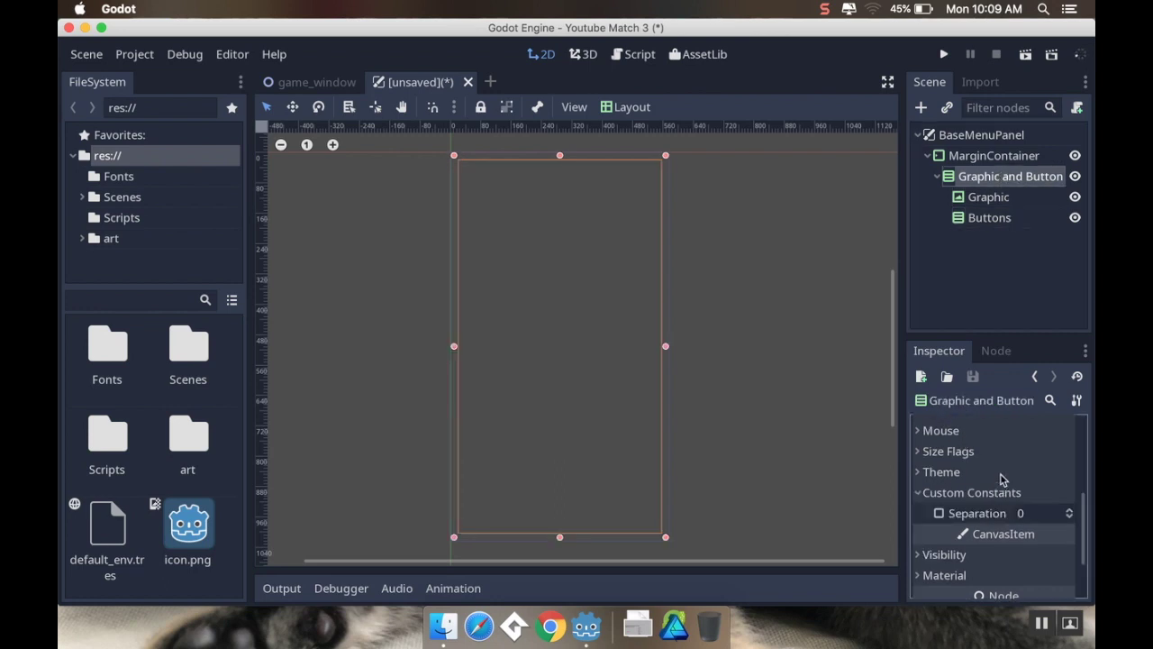
click(1043, 515)
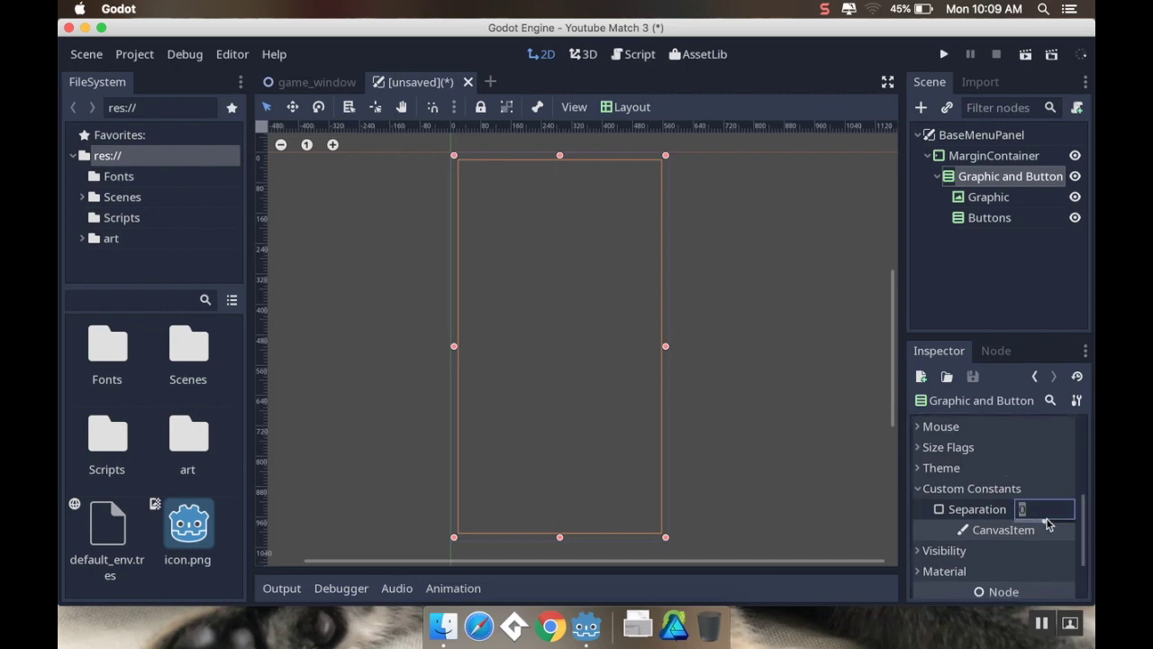
key(Return)
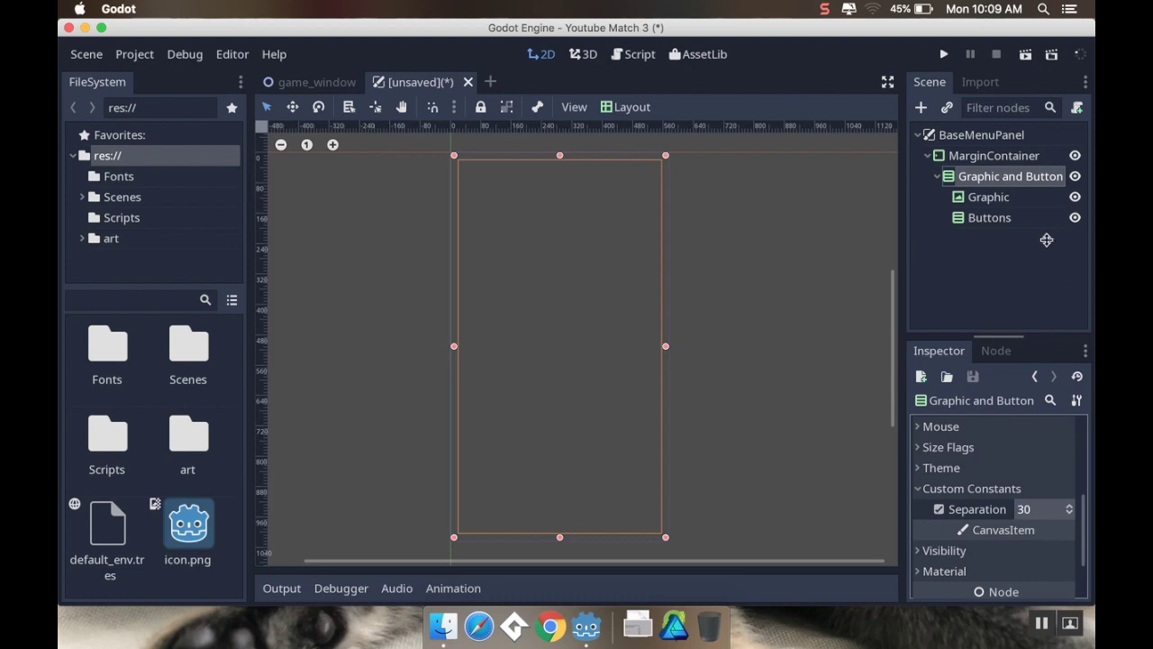
click(1030, 206)
click(1024, 220)
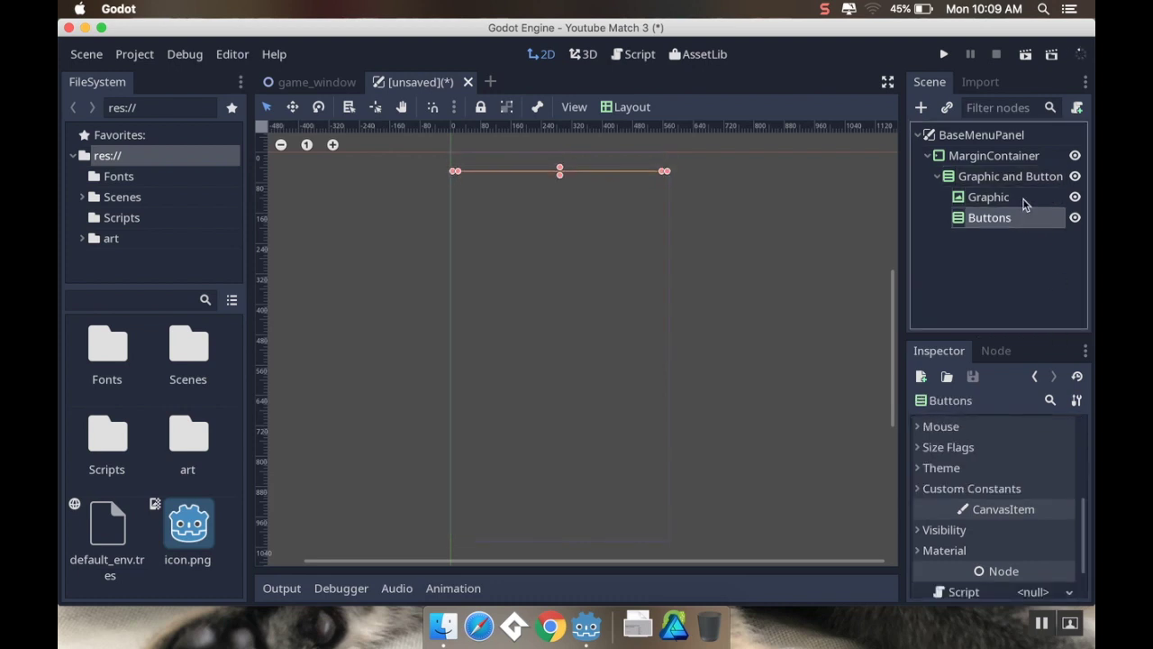
click(1024, 204)
click(1023, 220)
click(1023, 204)
click(1023, 221)
click(1025, 204)
click(1021, 221)
Add a TextureButton under Buttons, naming it Play and then Button 1.
right_click(995, 226)
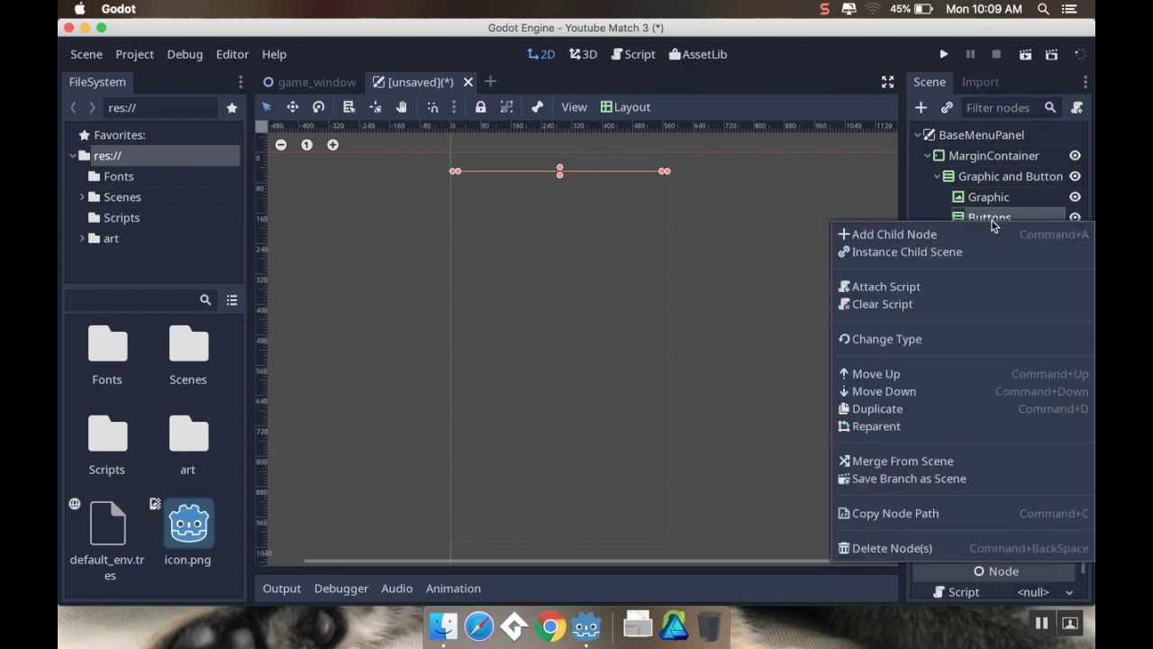
click(961, 234)
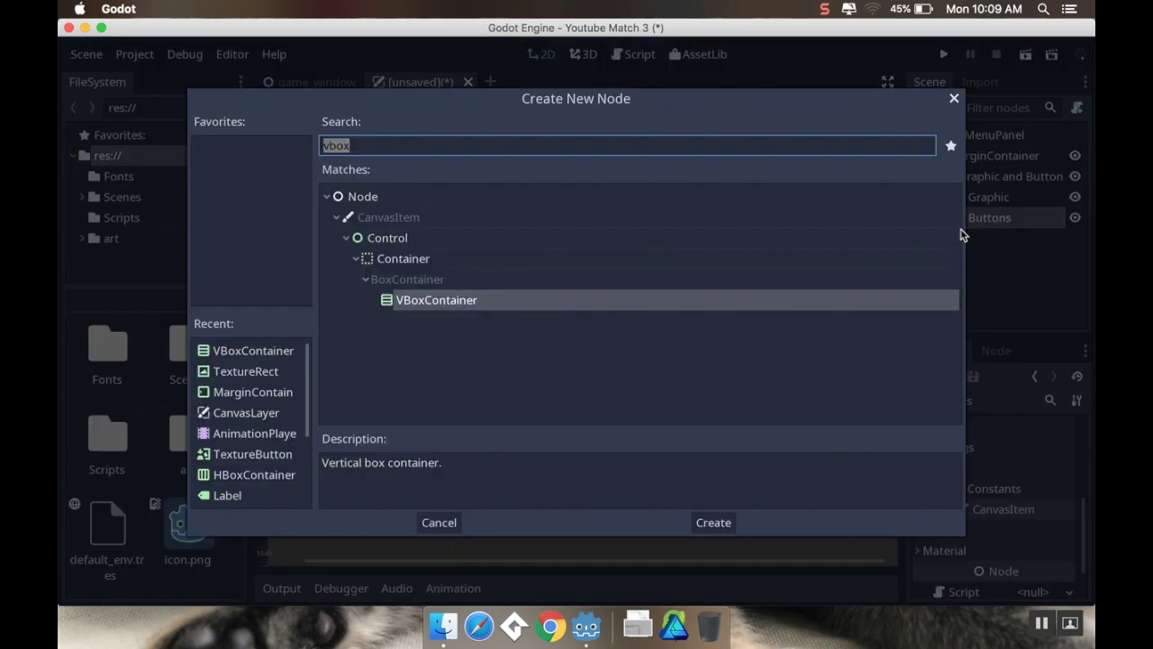
text(texture)
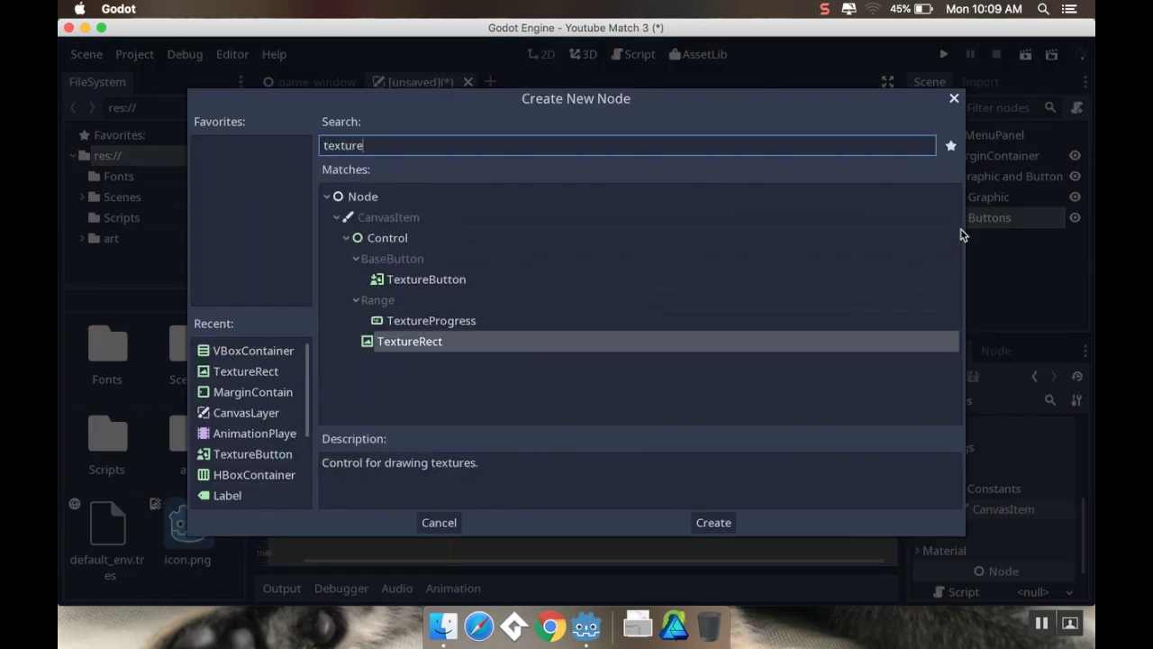
key(Up)
key(Up)
key(Return)
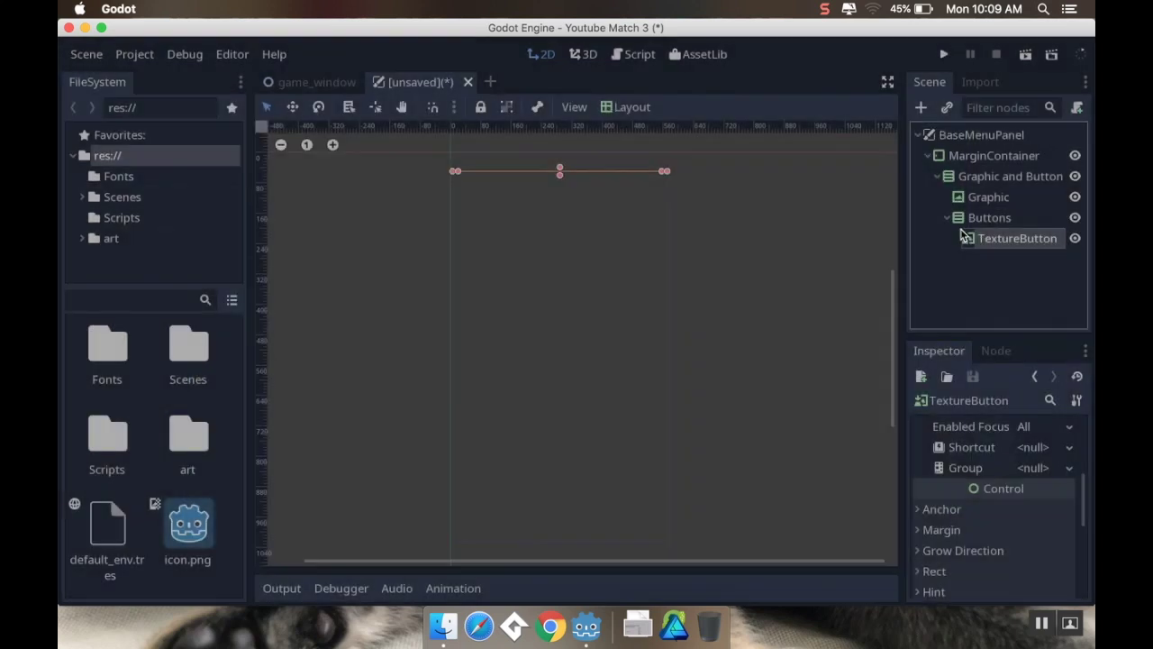
double_click(989, 241)
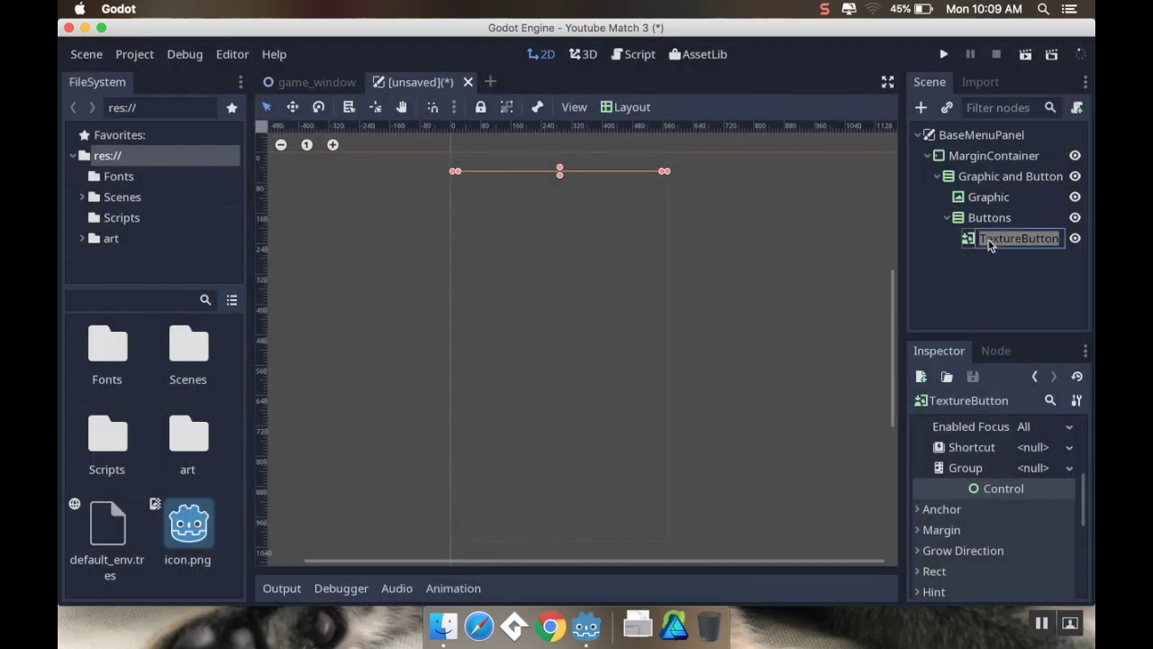
text(Play)
key(Return)
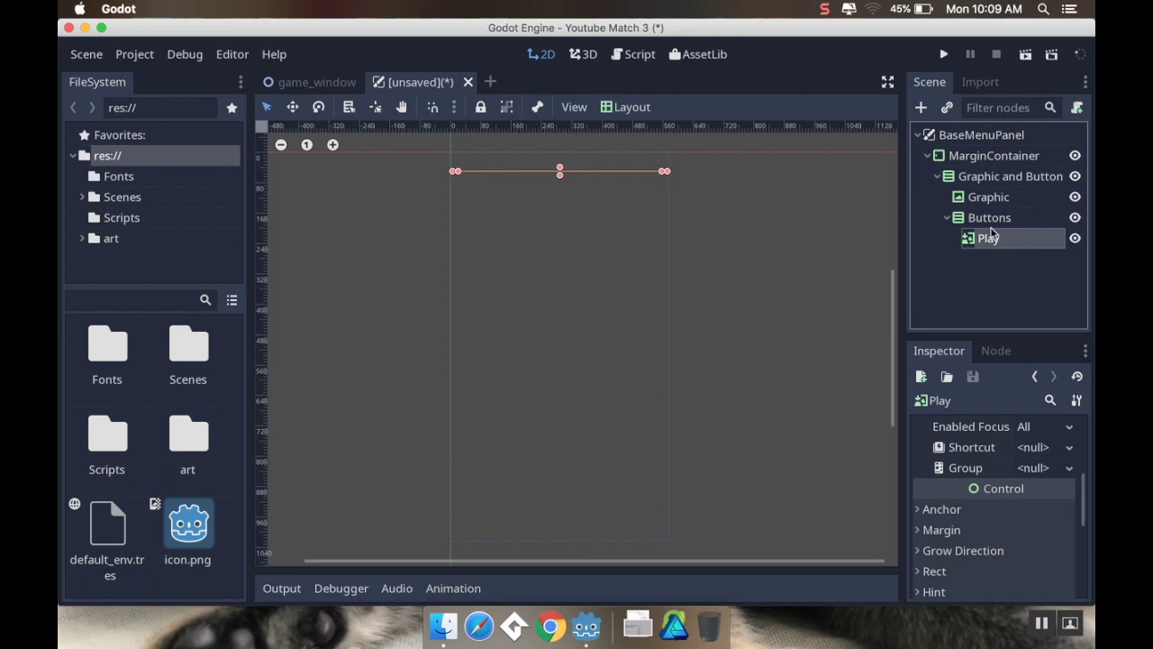
double_click(991, 238)
text(Bu)
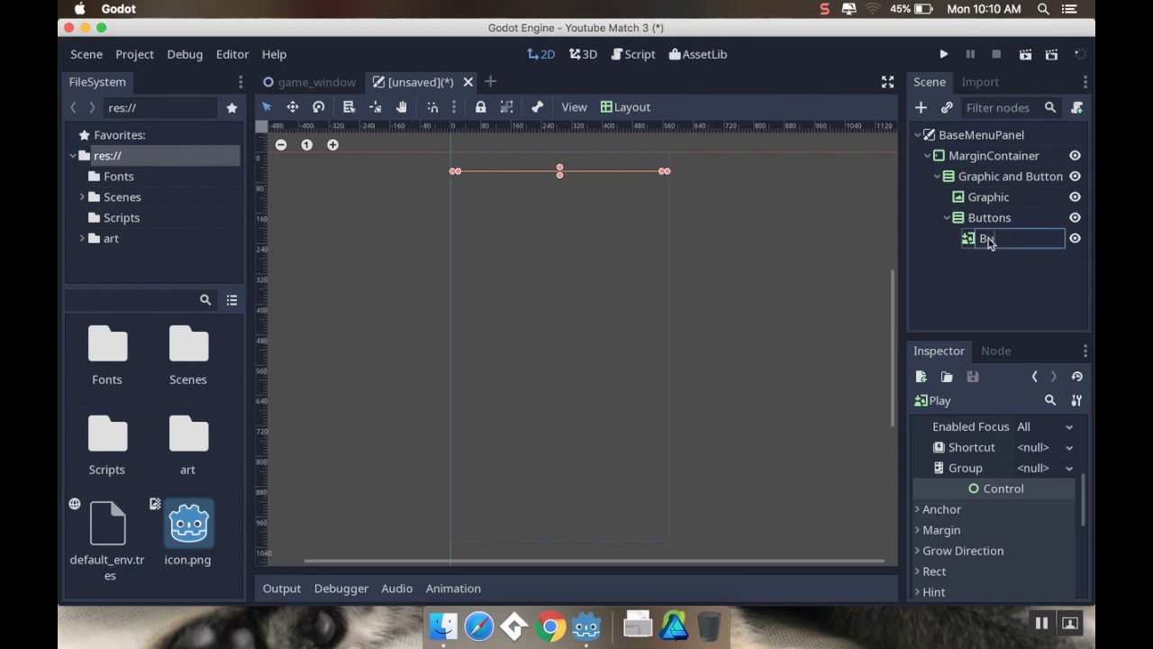
text(tton 1)
key(Return)
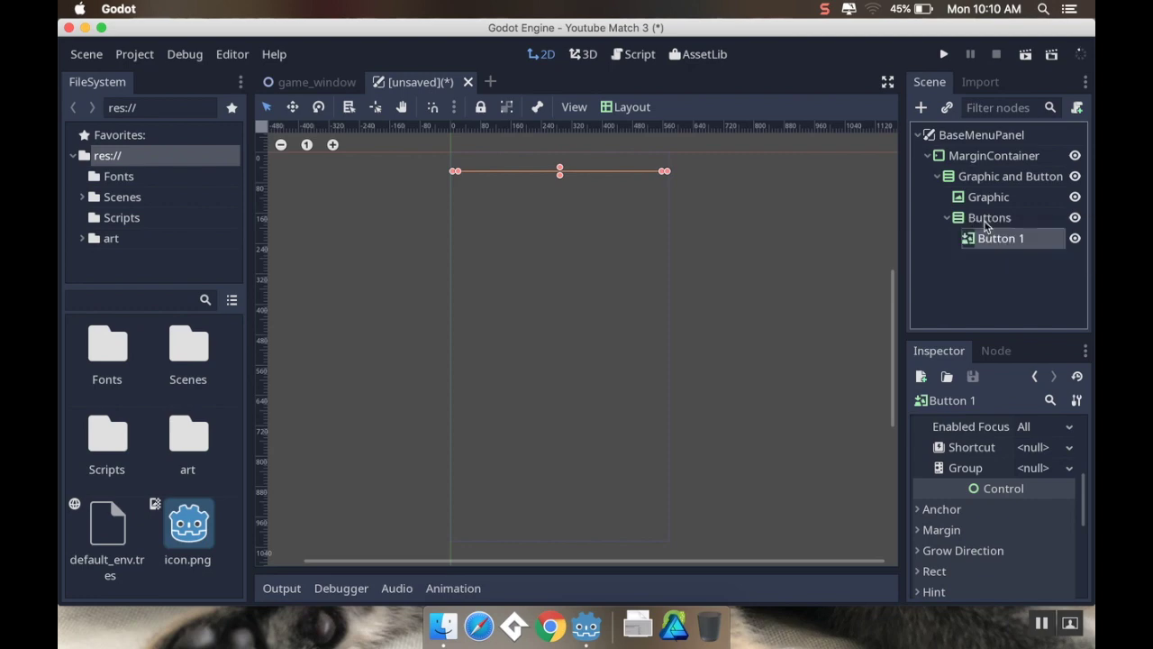
Add a second TextureButton under Buttons named Button 2.
click(982, 220)
right_click(975, 225)
click(967, 235)
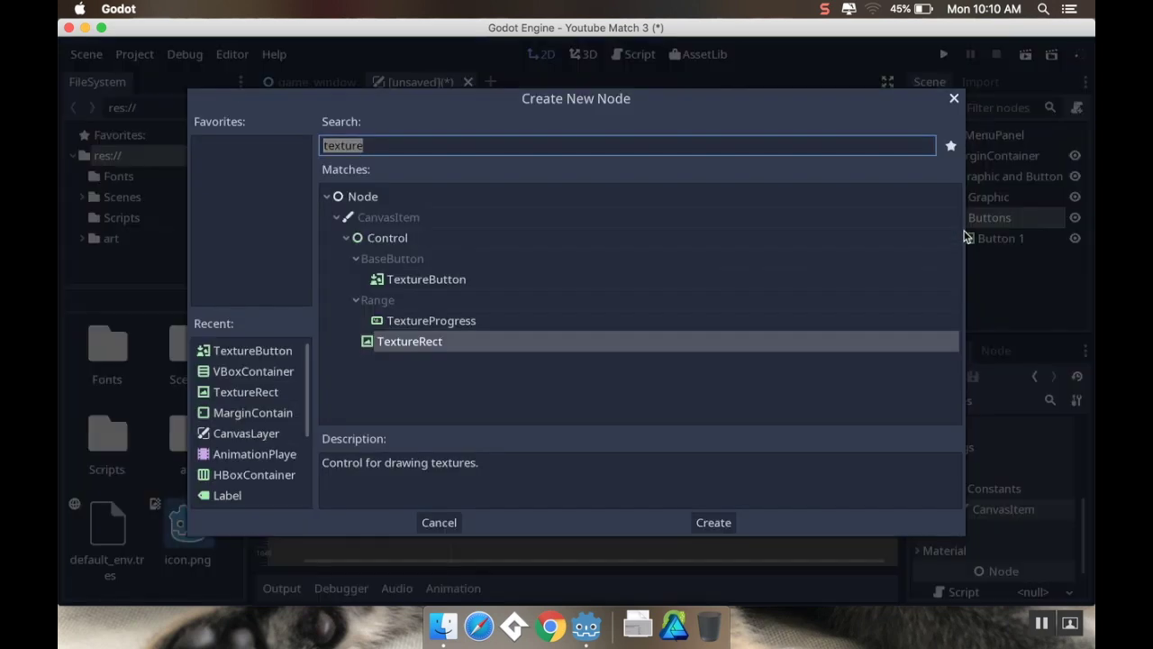
key(Up)
key(Up)
key(Return)
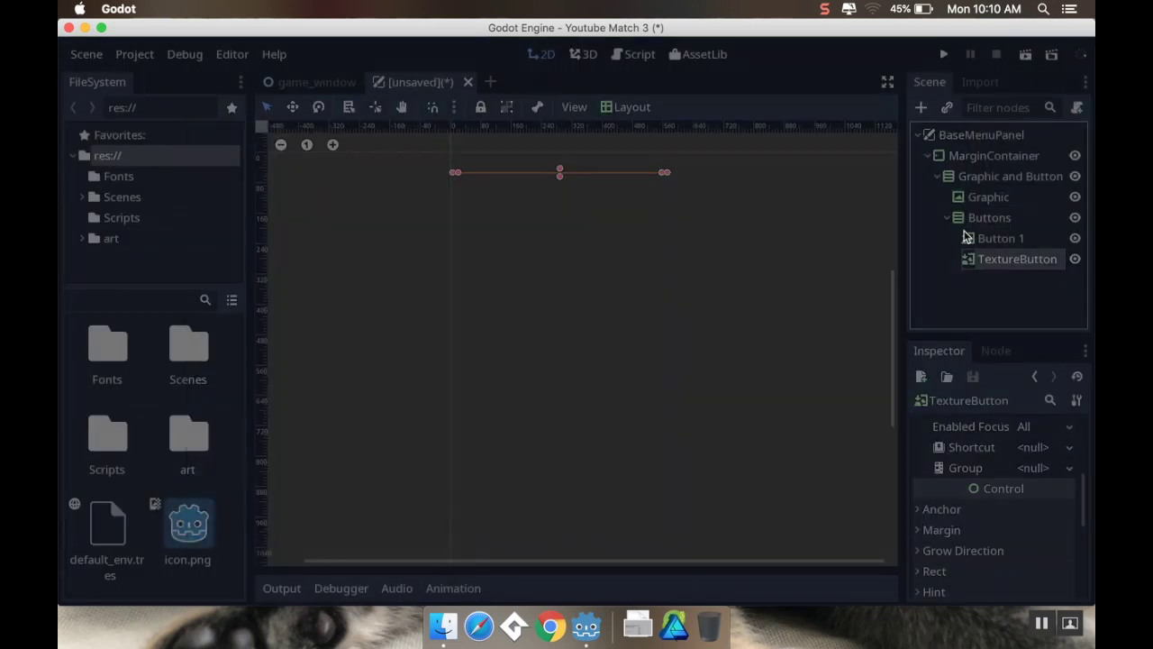
double_click(1025, 261)
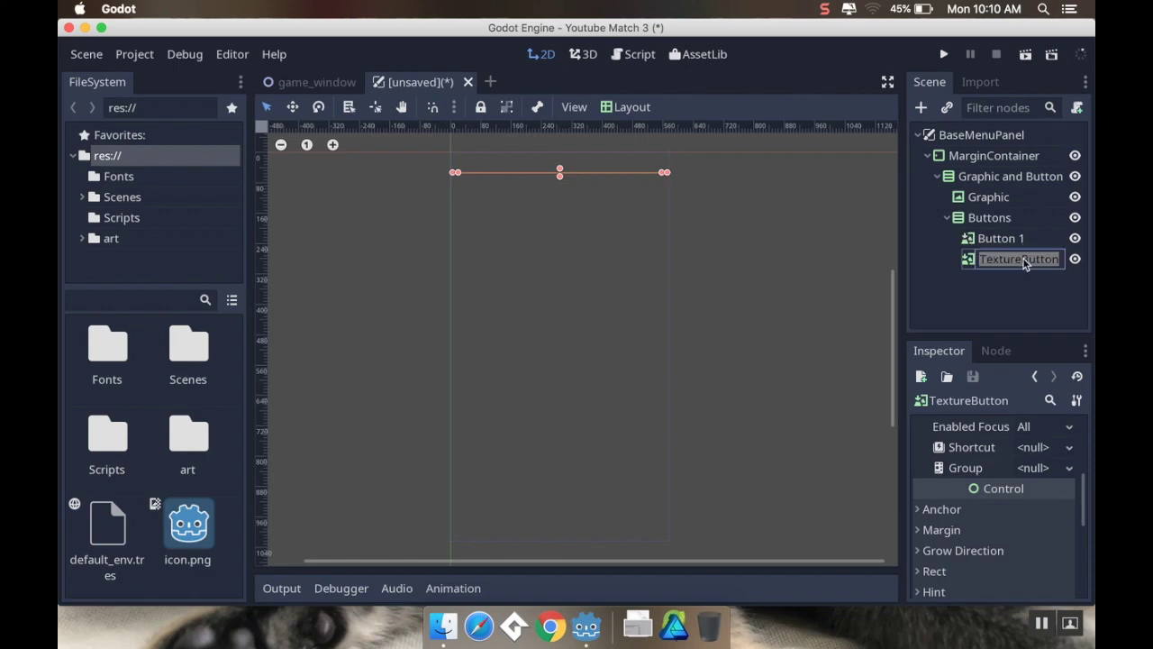
text(Button 2)
key(Return)
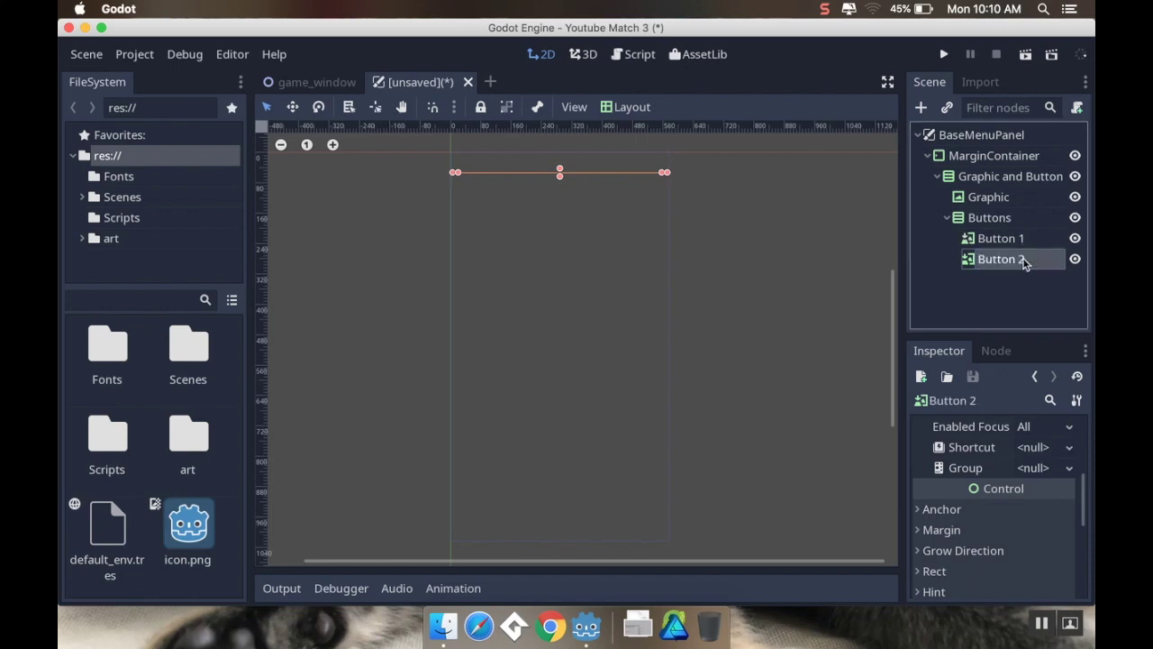
Set the Buttons container's Separation constant to 20 and check the spacing of Button 1 and Button 2.
click(1000, 223)
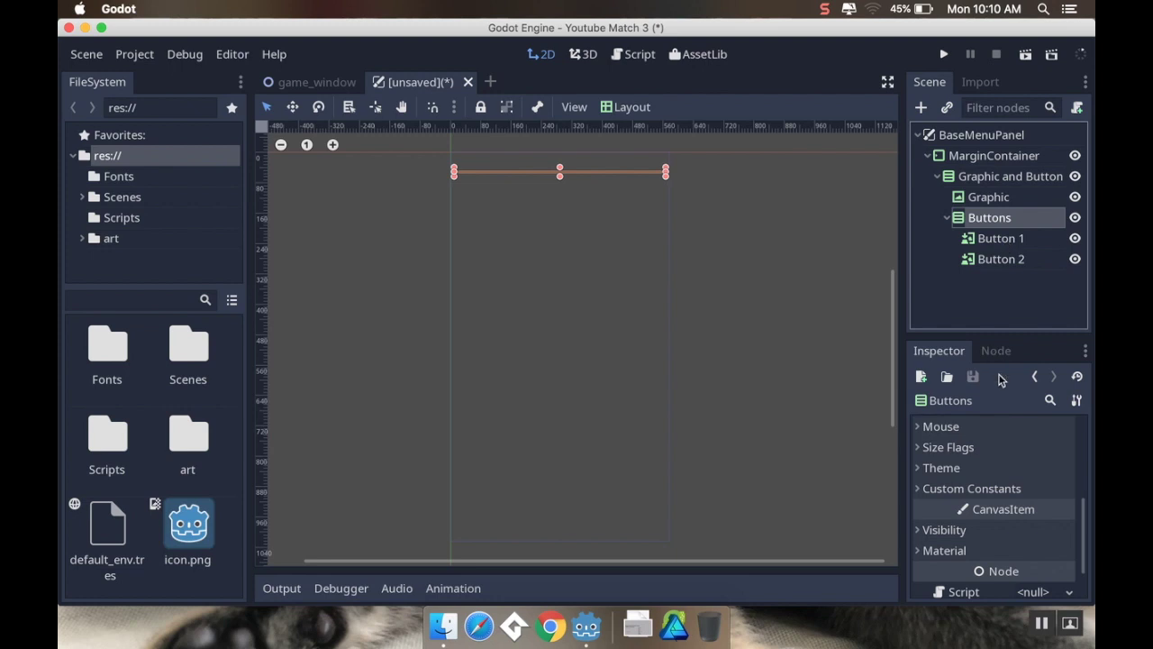
click(989, 488)
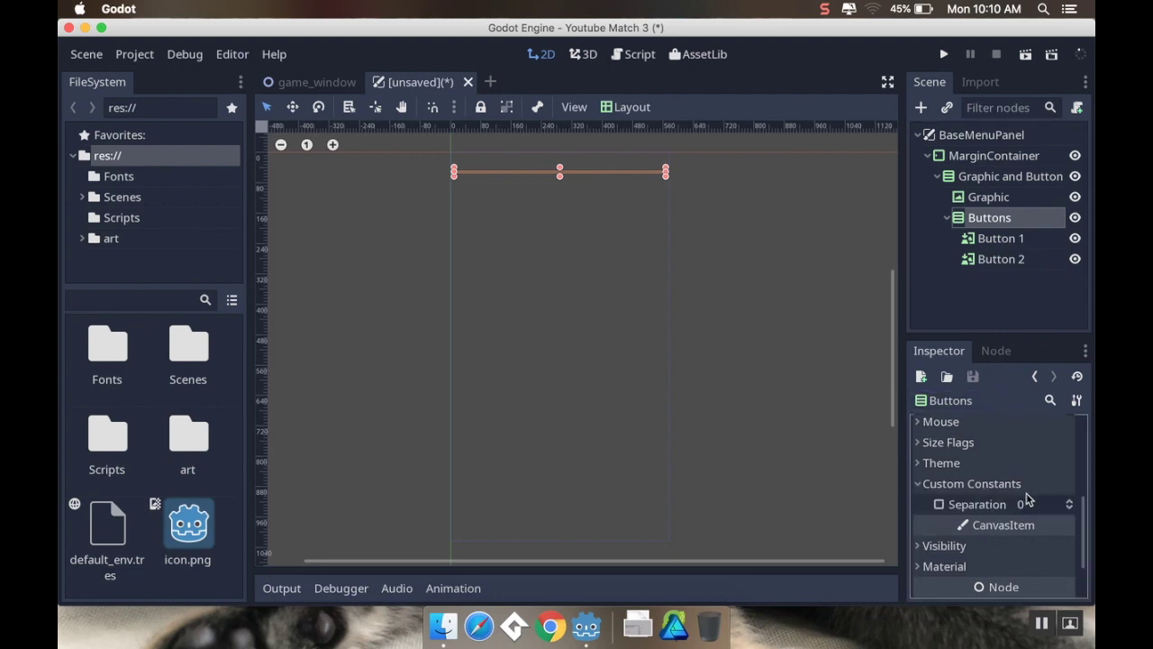
click(1036, 508)
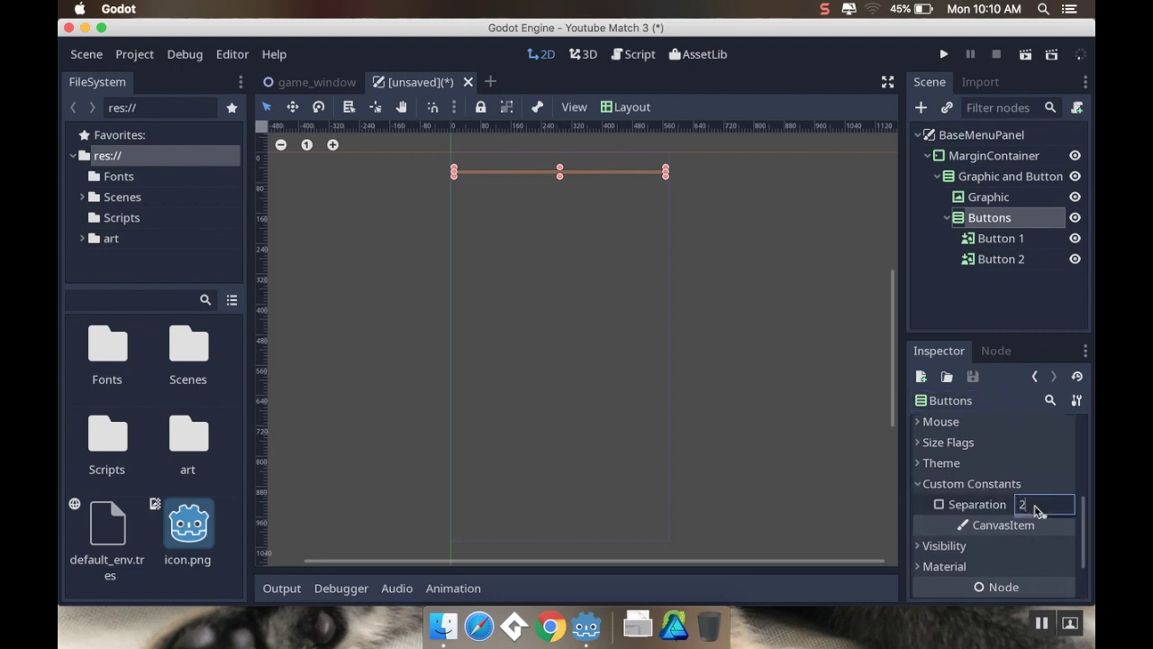
key(Return)
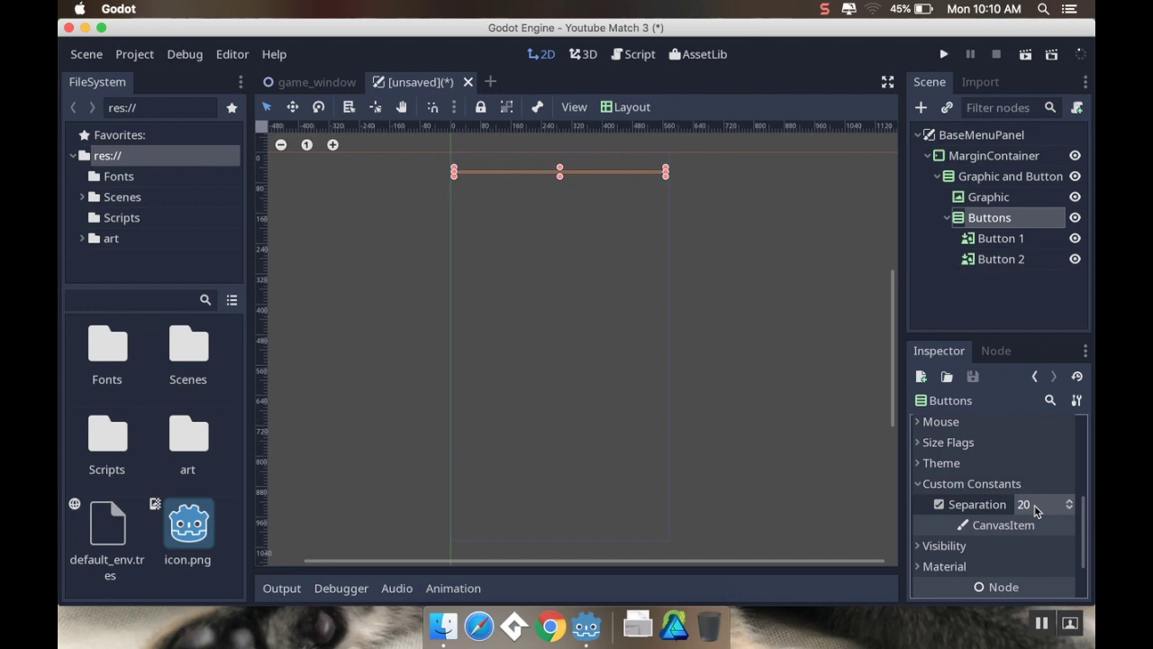
click(1025, 241)
click(1025, 260)
click(1025, 243)
click(1025, 260)
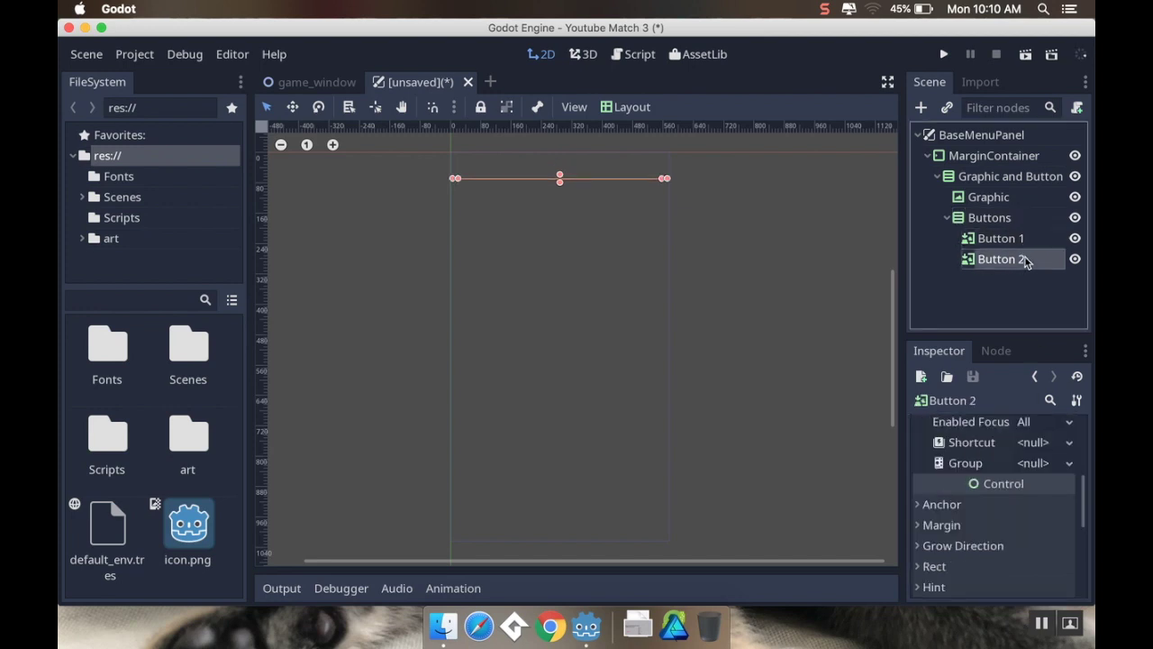
middle_drag(811, 198, 806, 221)
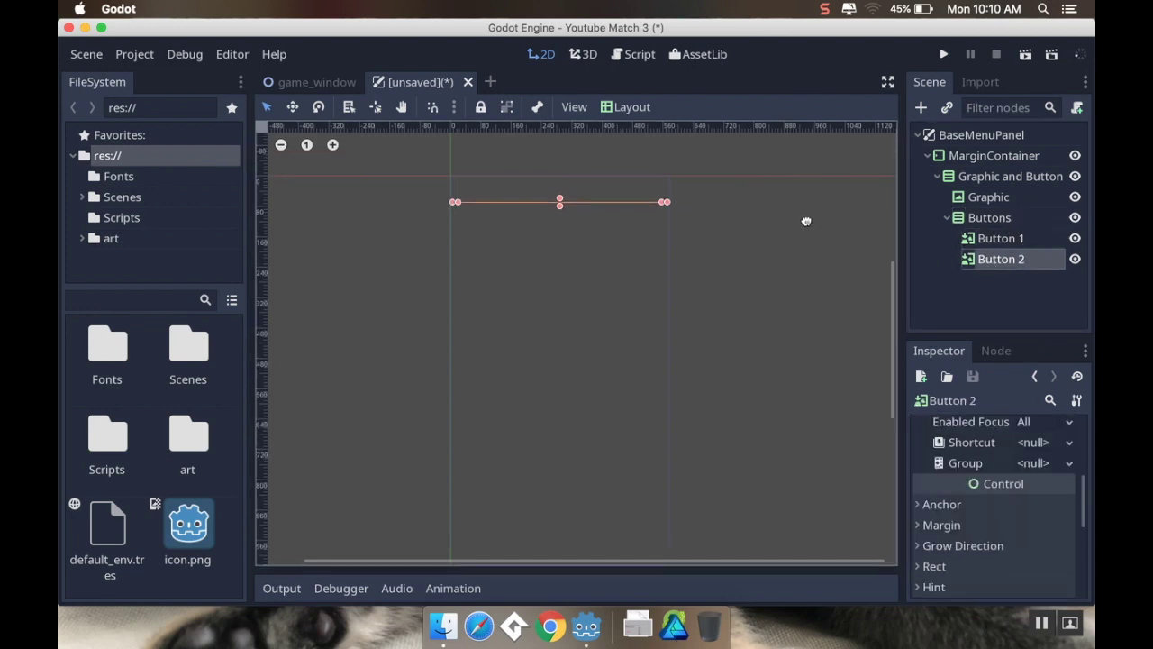
Use Scene > Save Scene to store the panel as BaseMenuPanel.tscn inside the Scenes folder.
click(87, 56)
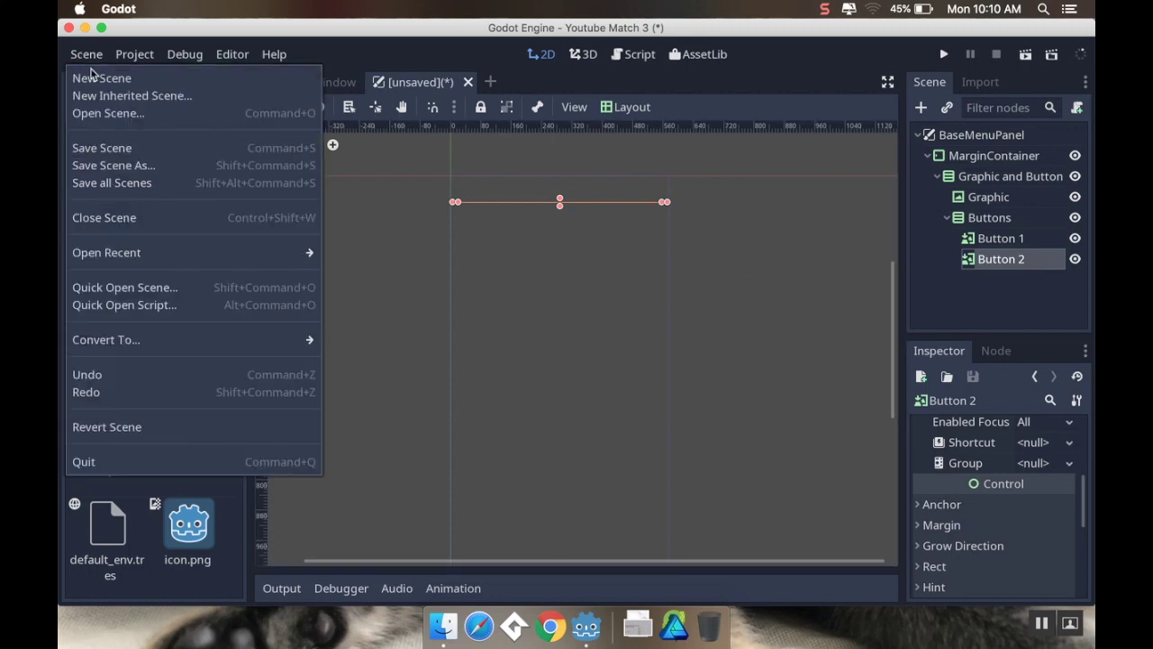
click(101, 155)
double_click(516, 212)
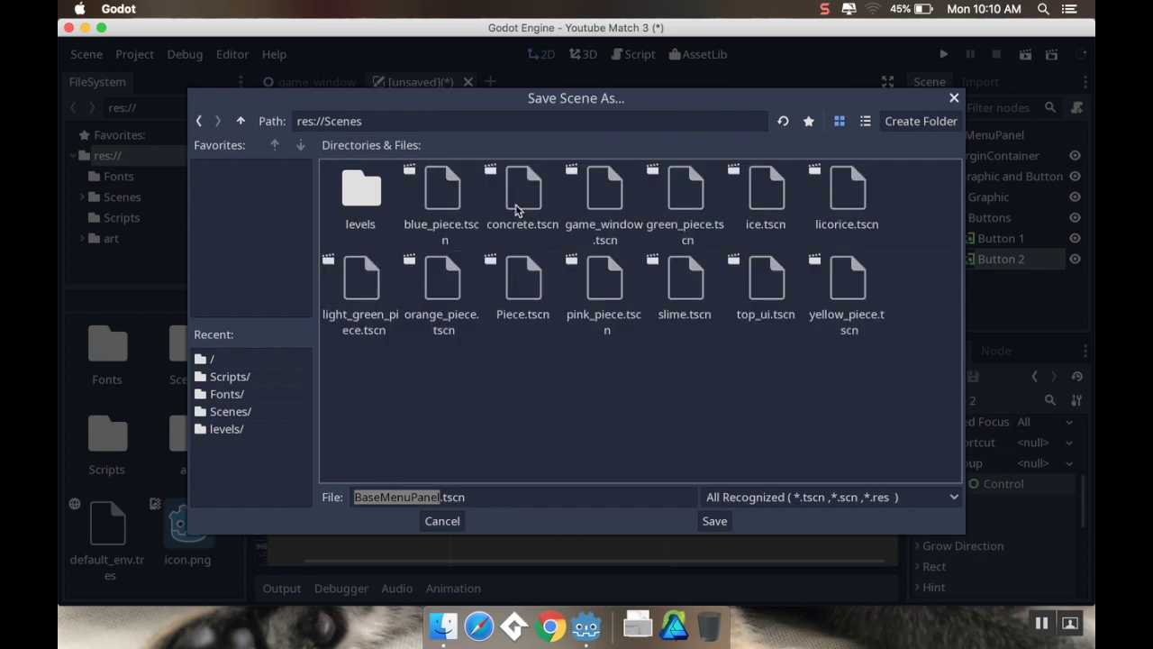
click(717, 521)
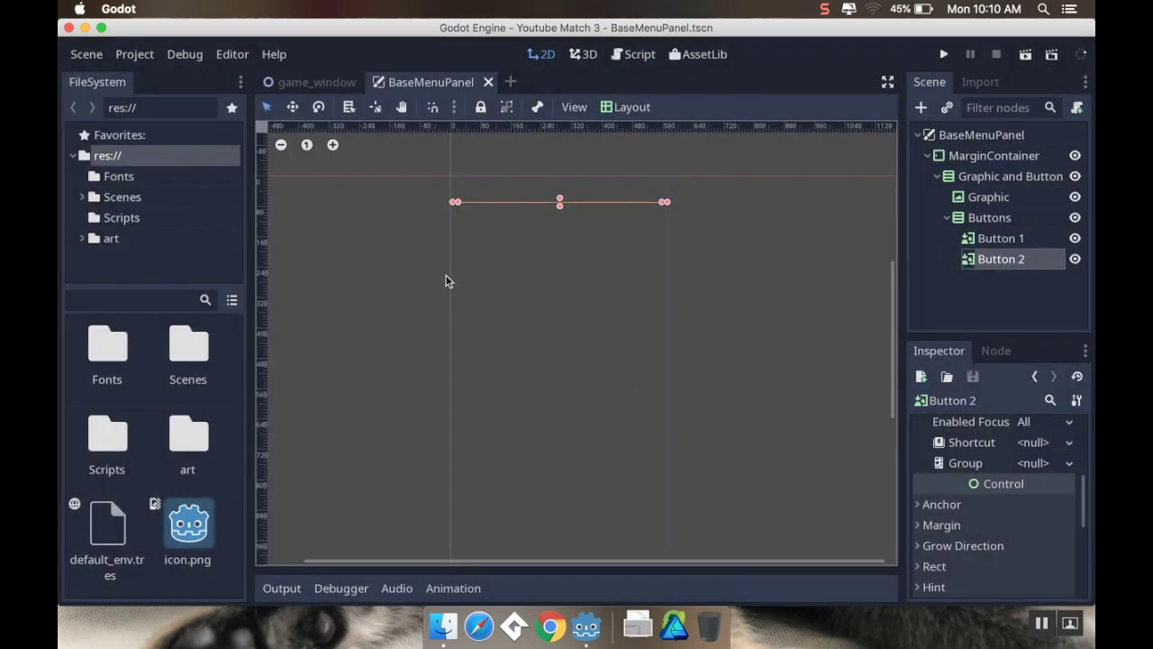
scroll(454, 286, up, 2)
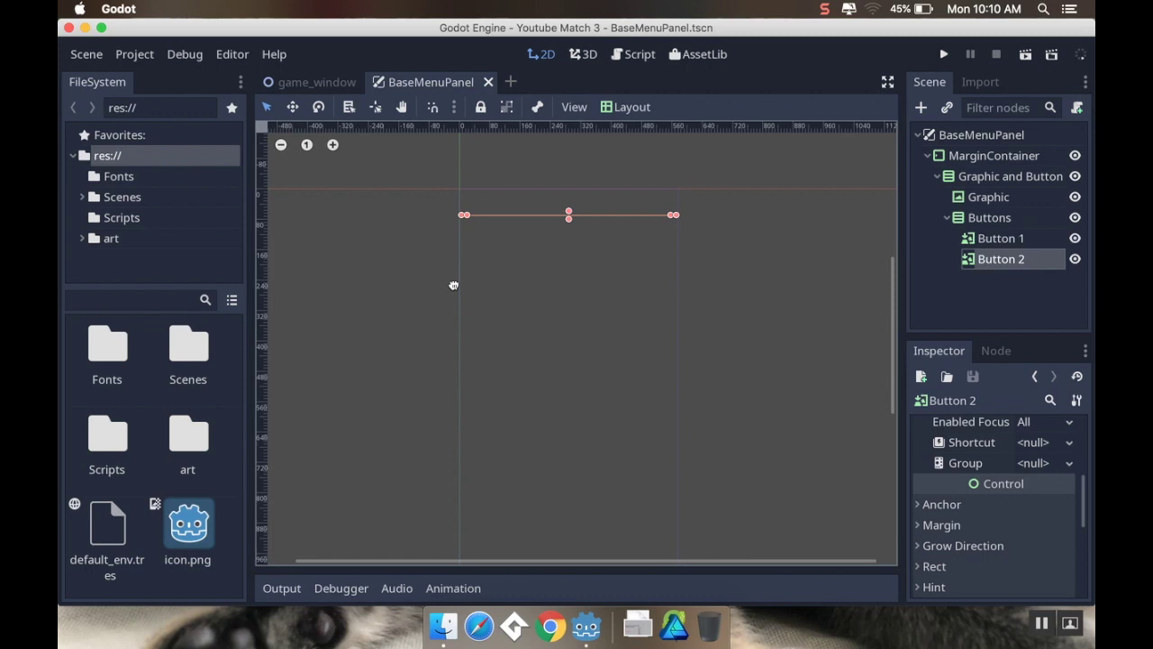
Open the art folder and browse its images, including Play Button.png, Settings Button.png and the logo.
double_click(187, 434)
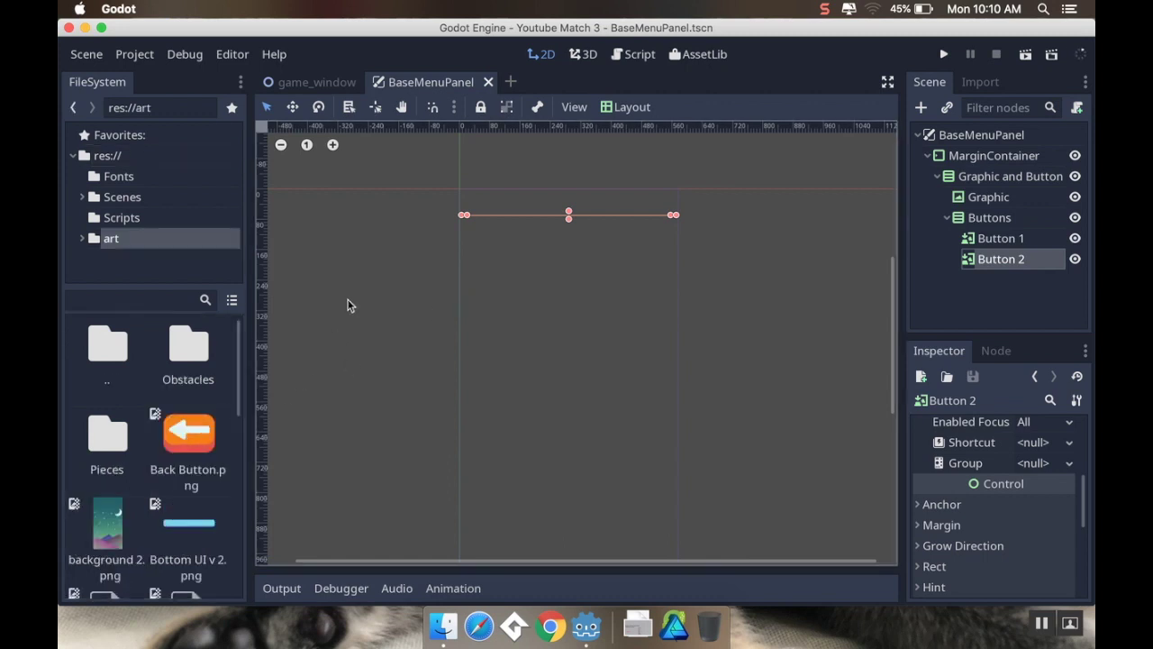
scroll(186, 391, down, 2)
scroll(184, 392, up, 2)
scroll(189, 433, down, 1)
scroll(190, 430, up, 1)
scroll(190, 430, down, 5)
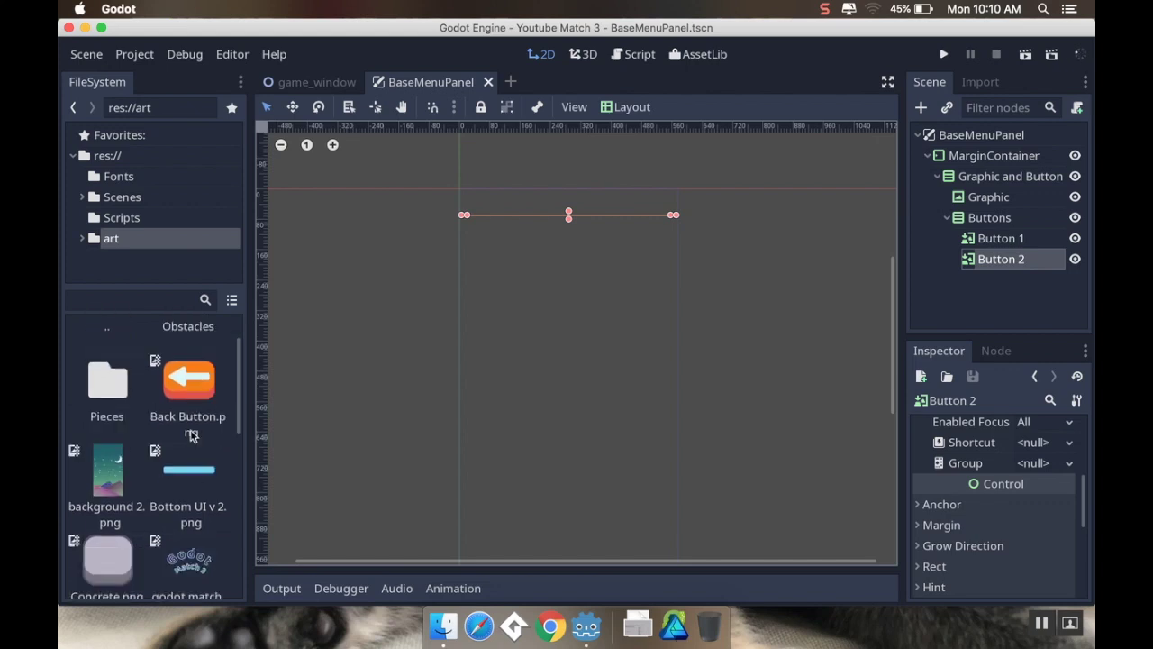
scroll(191, 434, down, 1)
scroll(191, 436, down, 1)
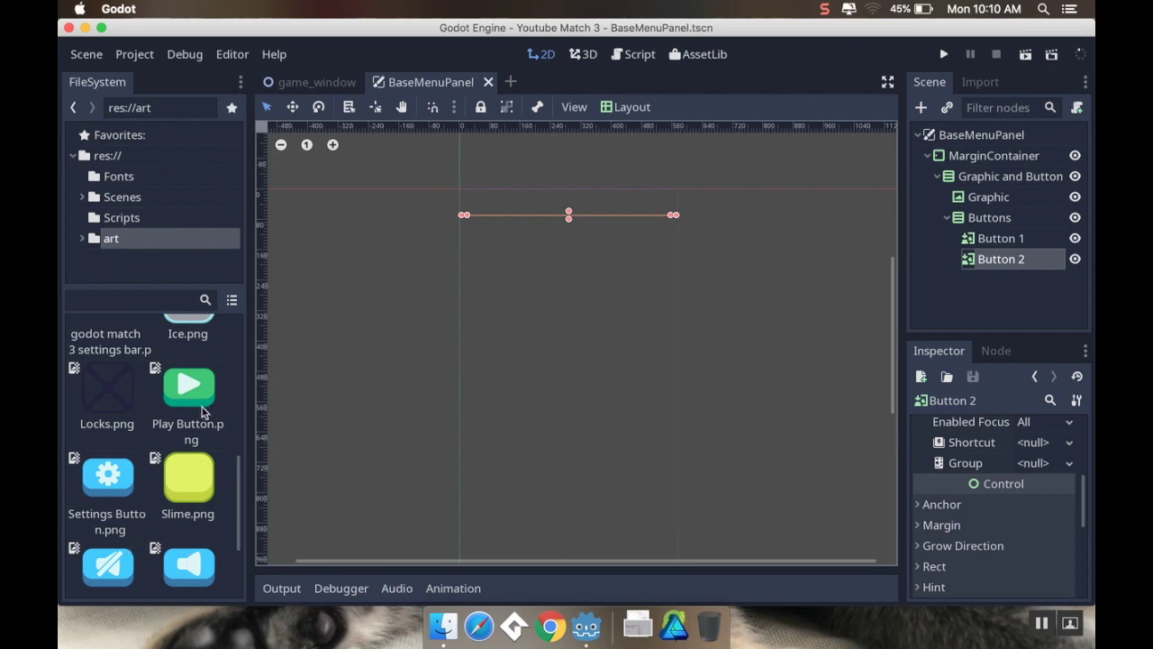
scroll(202, 412, up, 3)
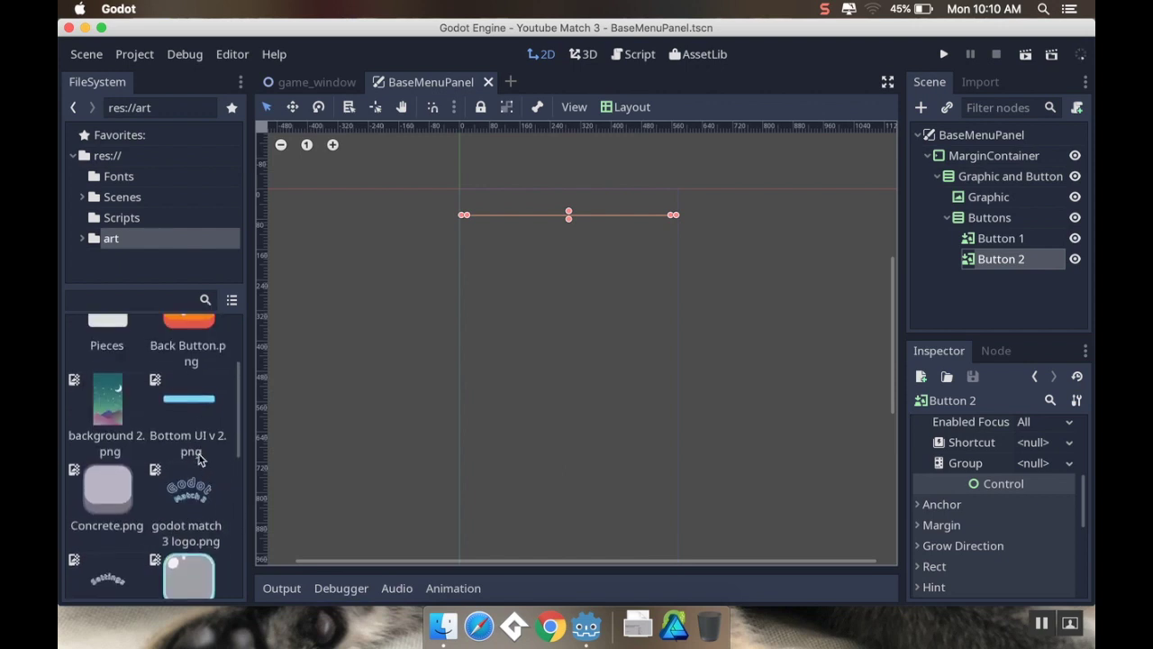
scroll(199, 488, down, 1)
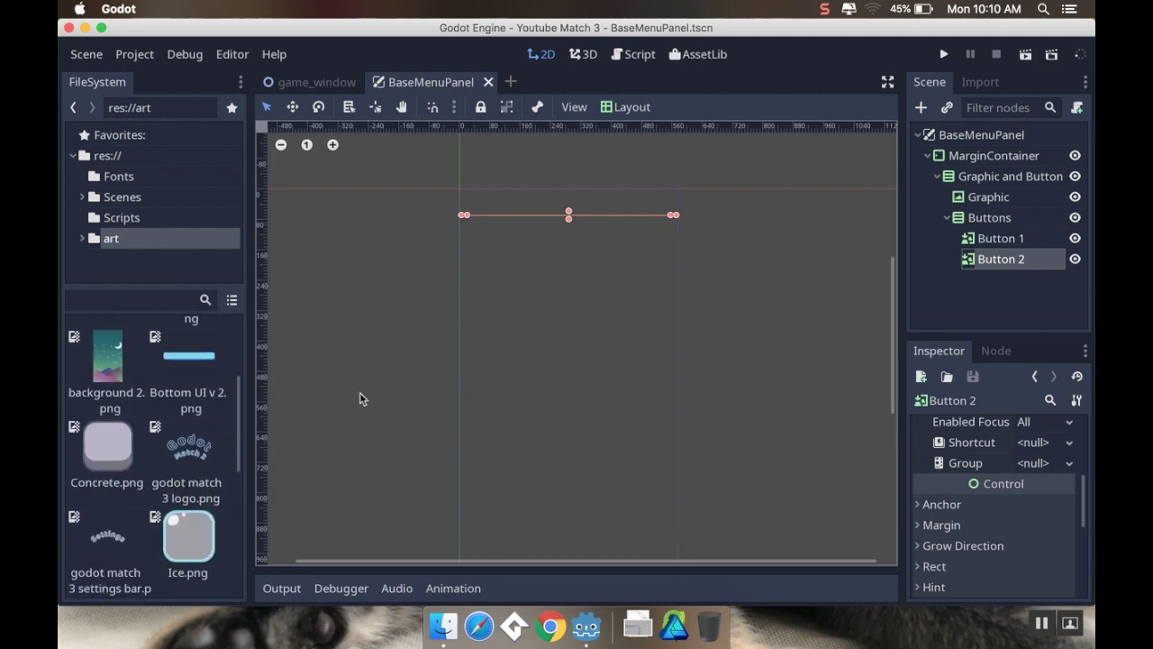
click(86, 54)
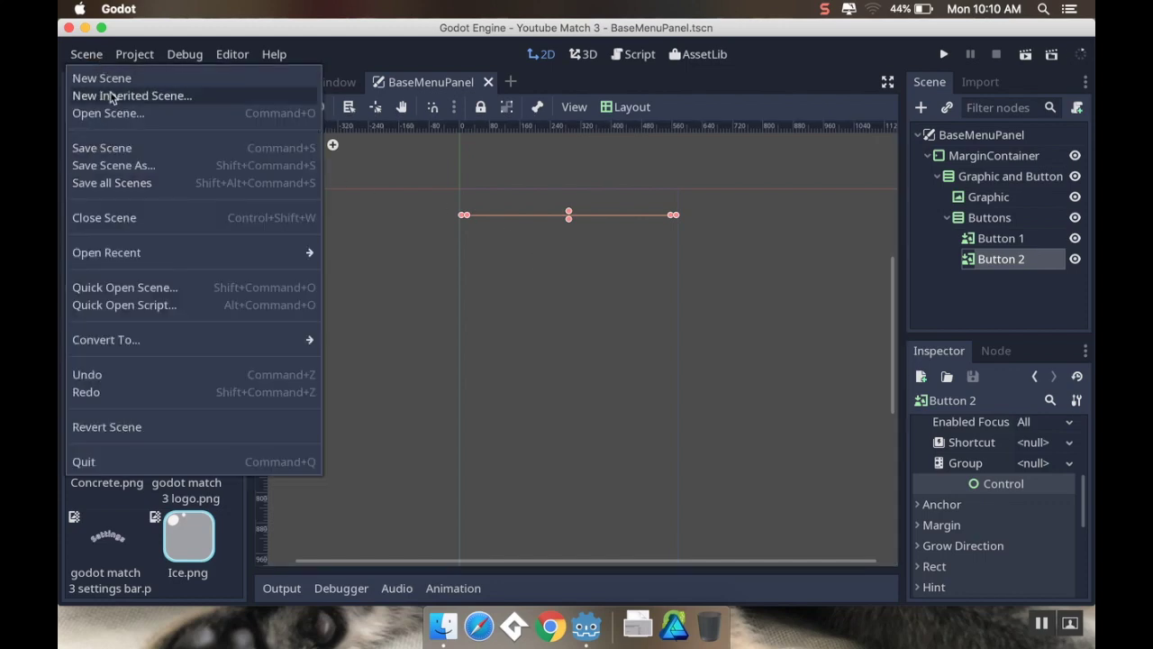
Create a new scene inherited from BaseMenuPanel.tscn and rename its root node to Main.
click(111, 96)
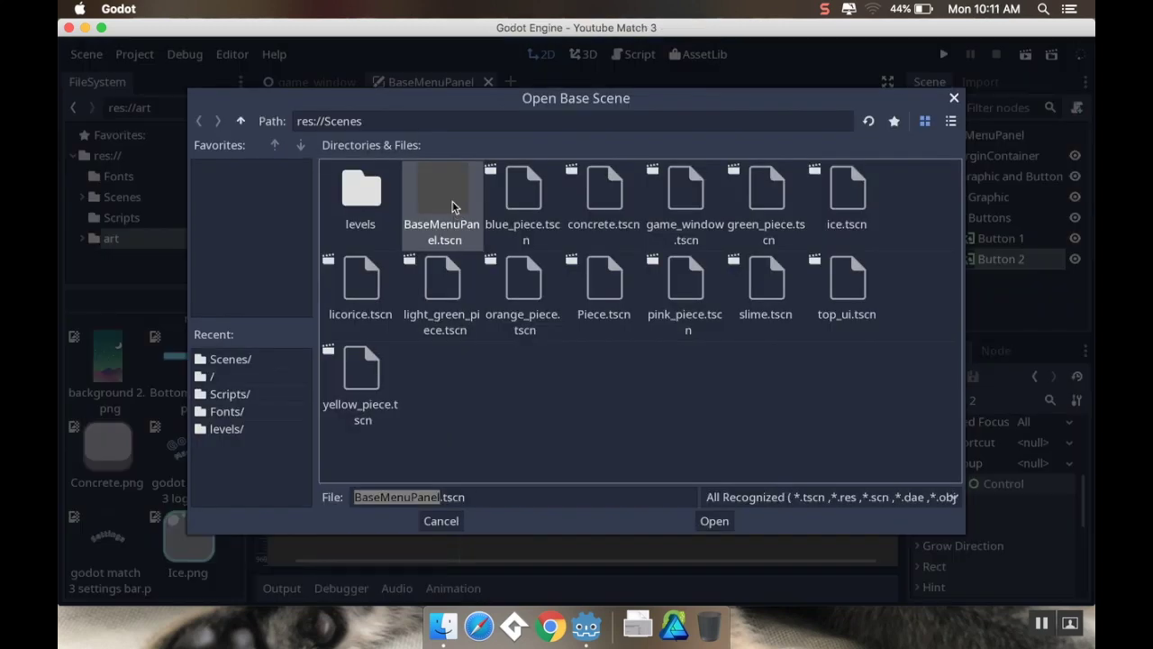
double_click(453, 206)
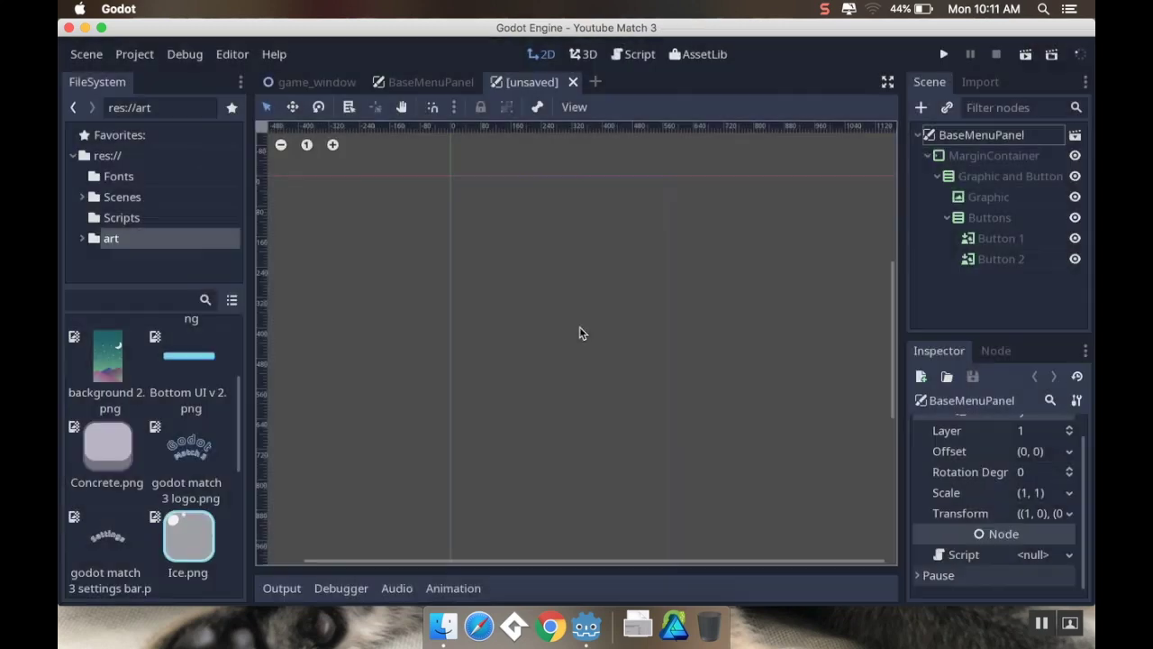
double_click(1025, 136)
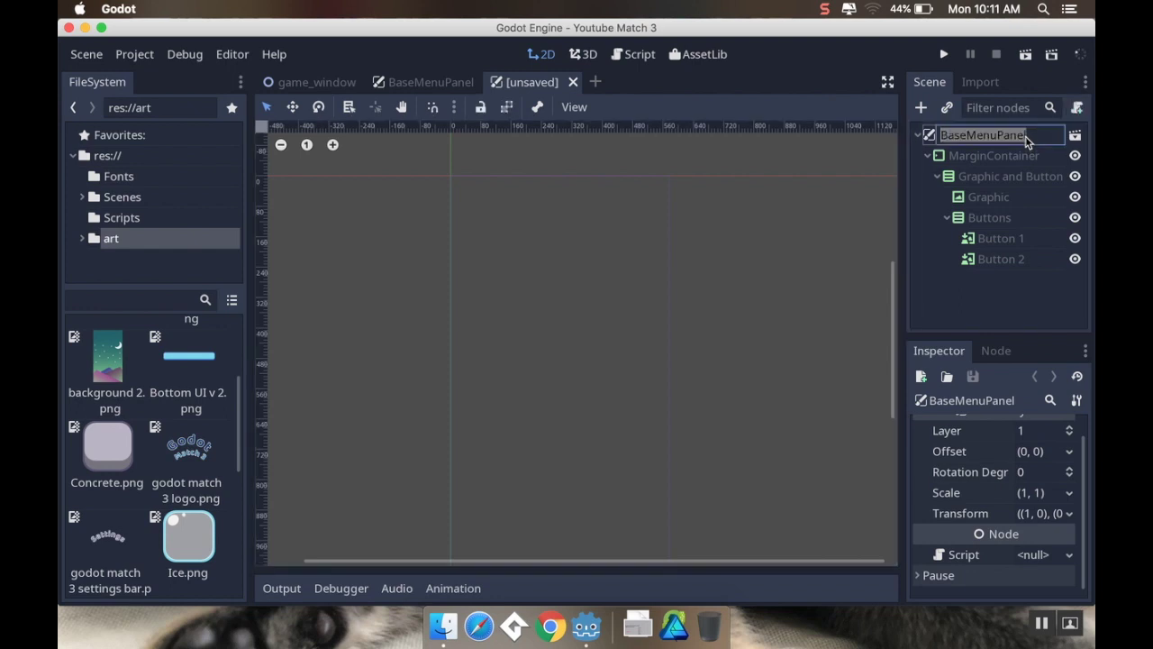
text(Main)
key(Return)
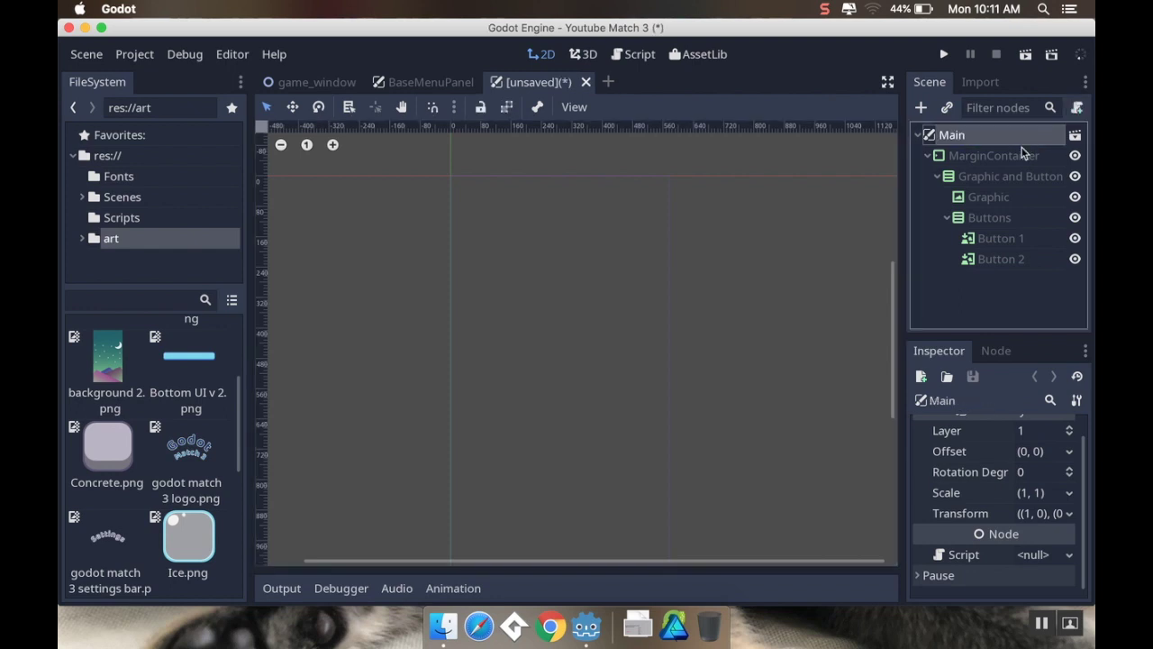
Give the Graphic node the godot match 3 logo texture and enable Expand.
click(1012, 199)
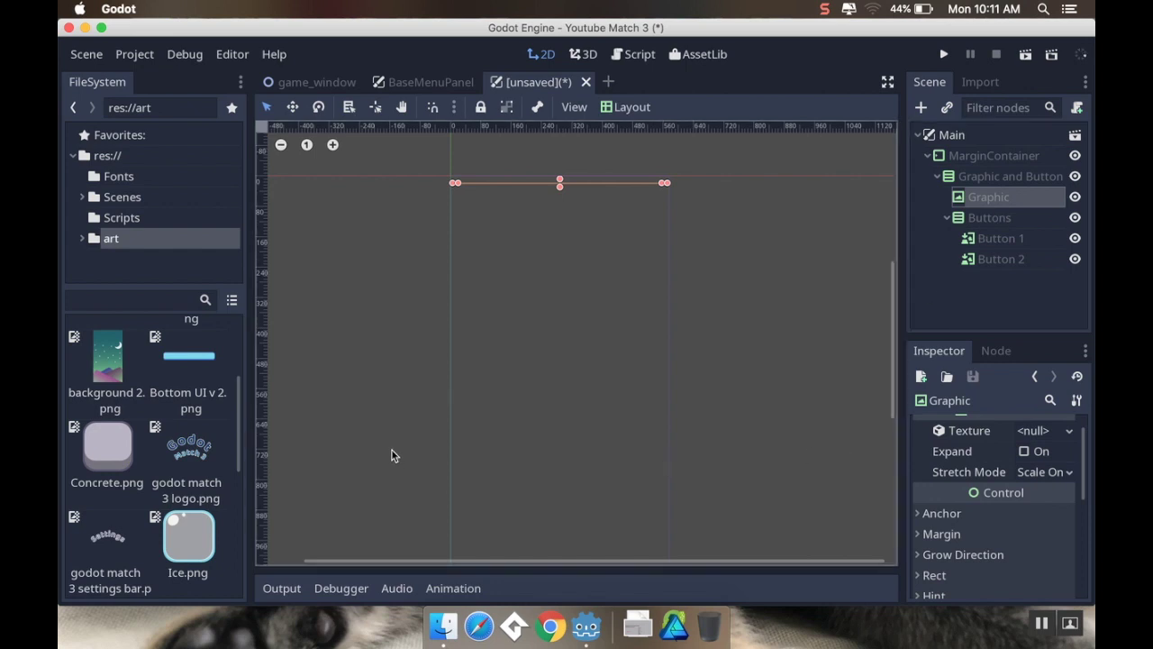
drag(194, 448, 1025, 432)
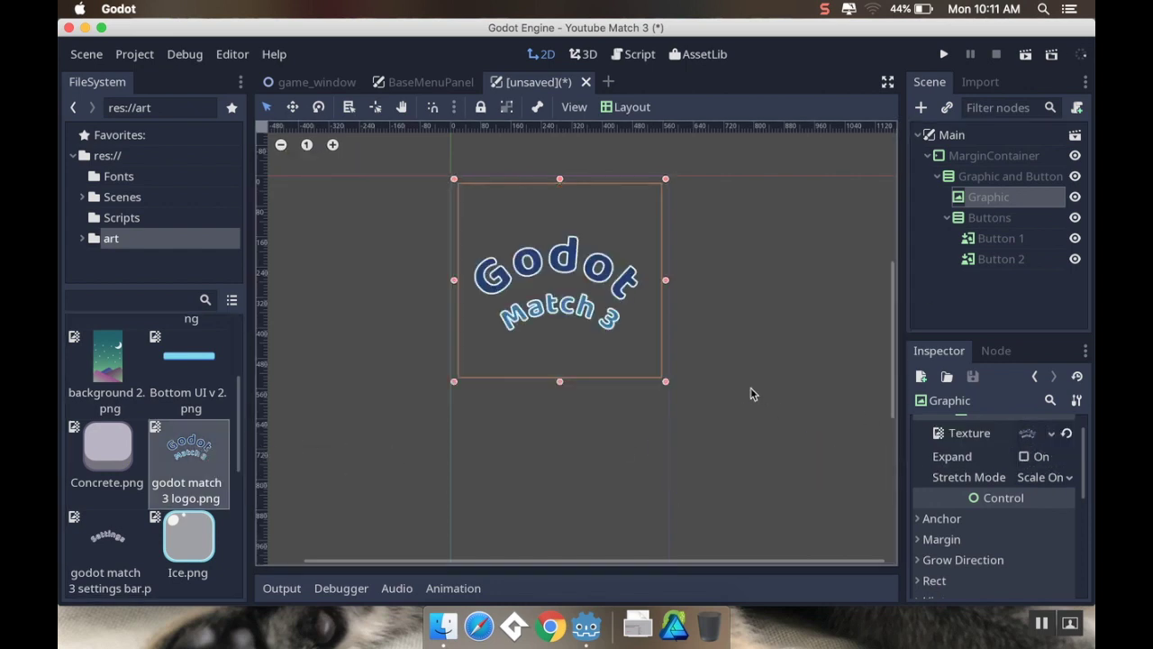
click(1026, 457)
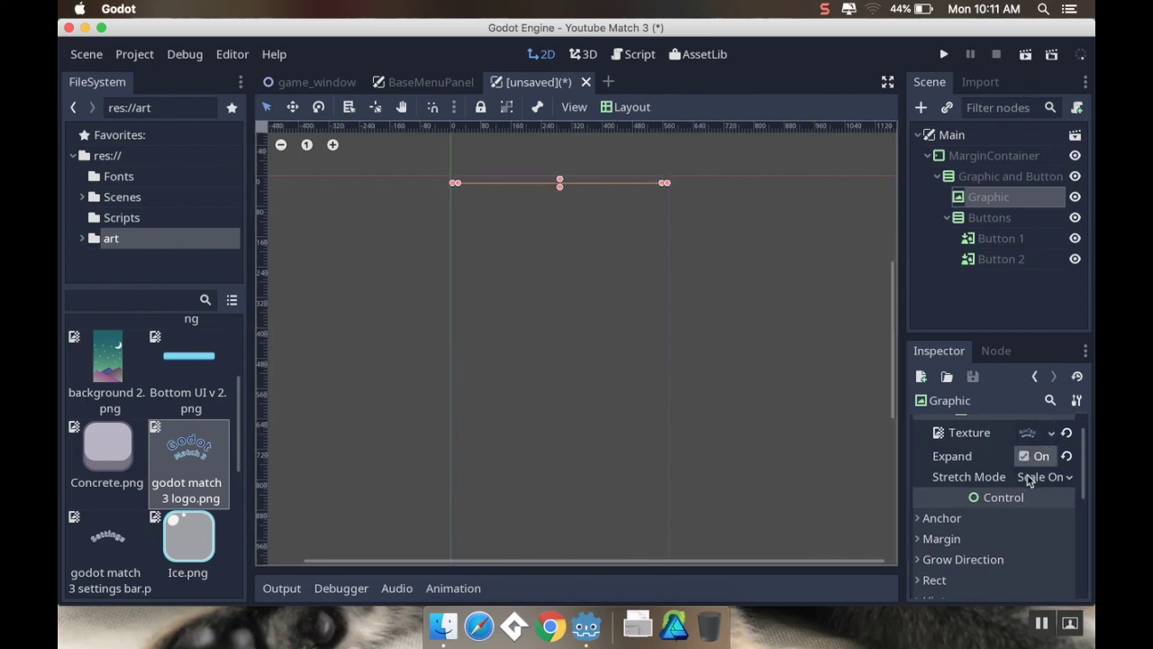
scroll(1023, 500, down, 2)
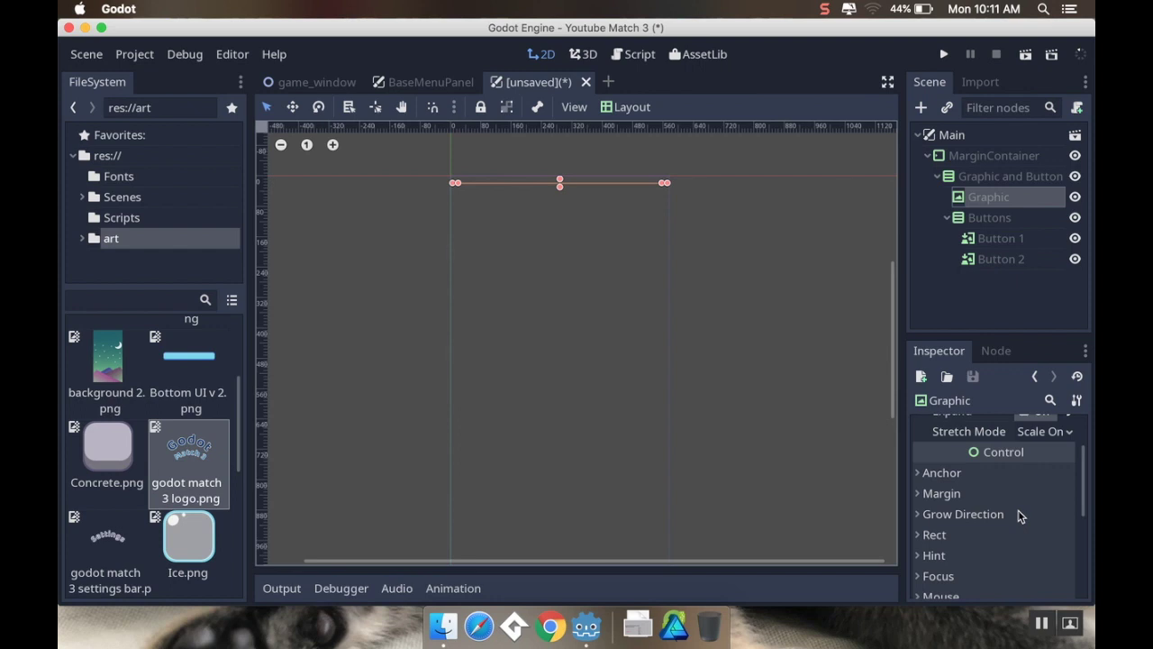
scroll(1014, 517, down, 2)
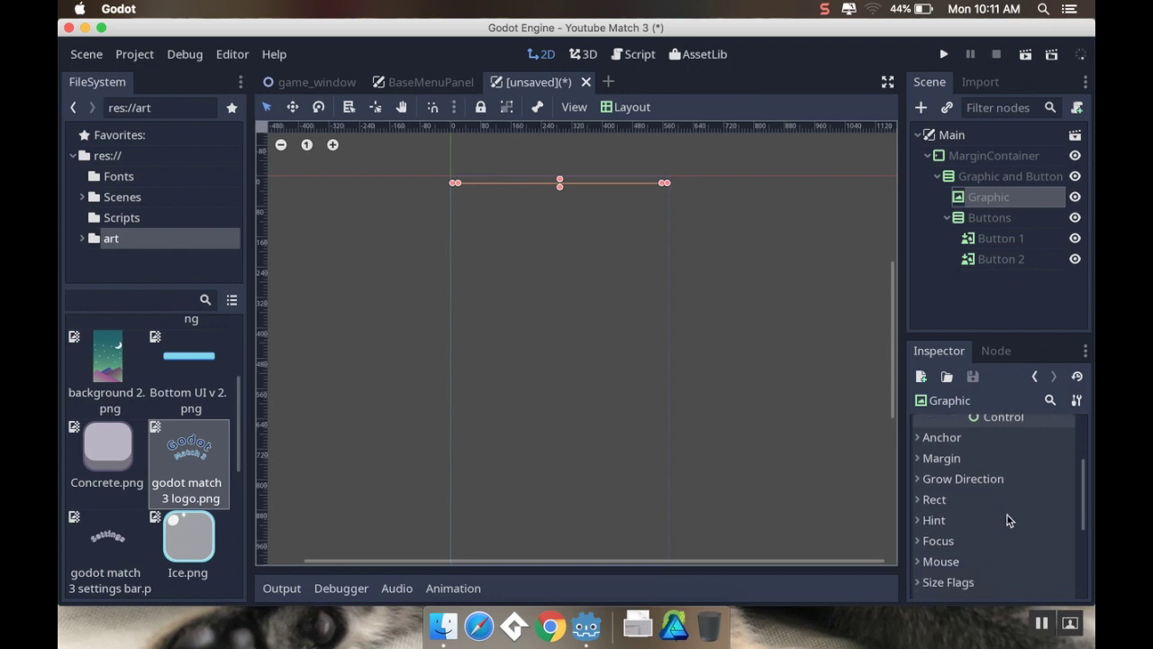
scroll(1007, 520, down, 1)
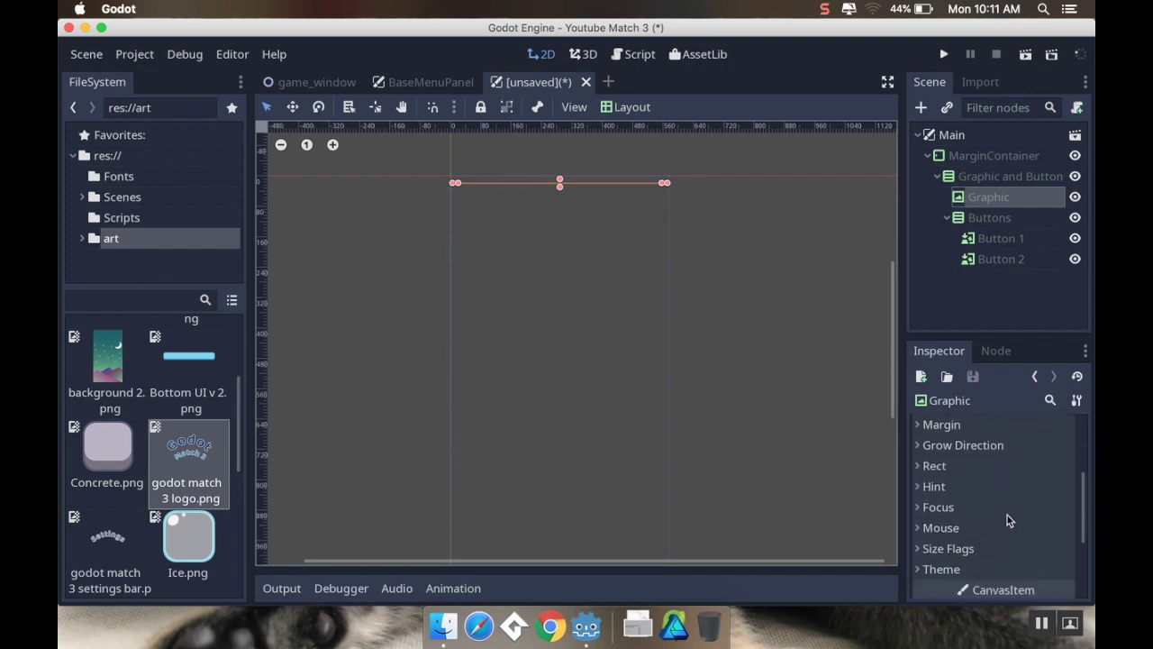
Set the Graphic's Rect minimum size to 512×512, then change it to 488×488.
click(941, 461)
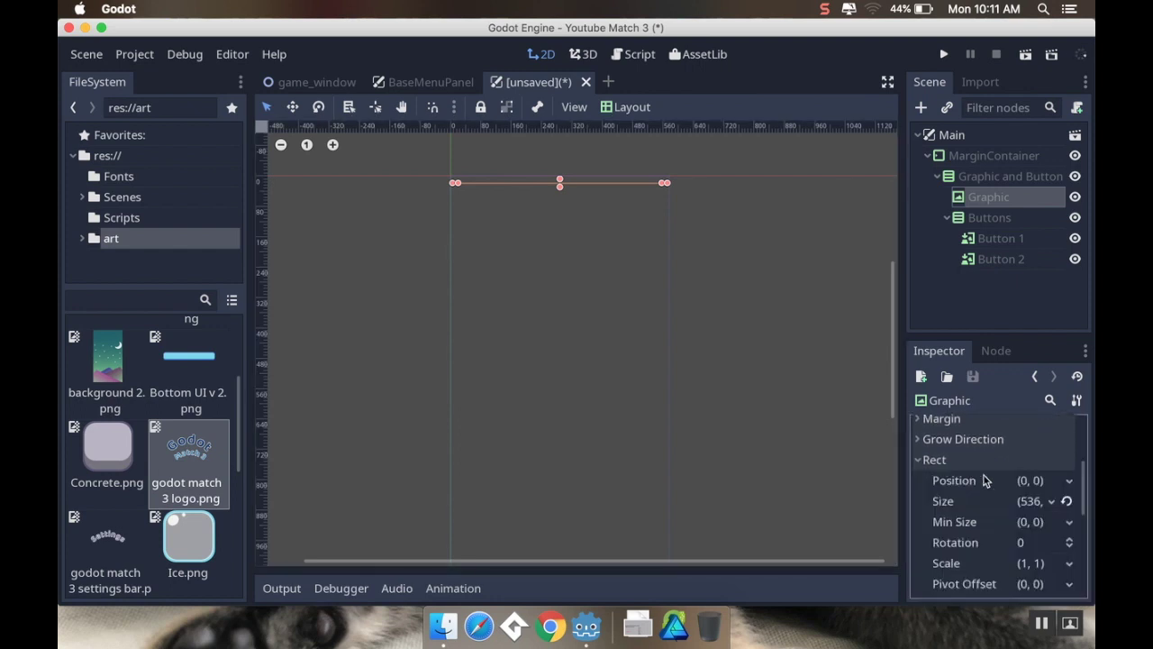
click(1032, 523)
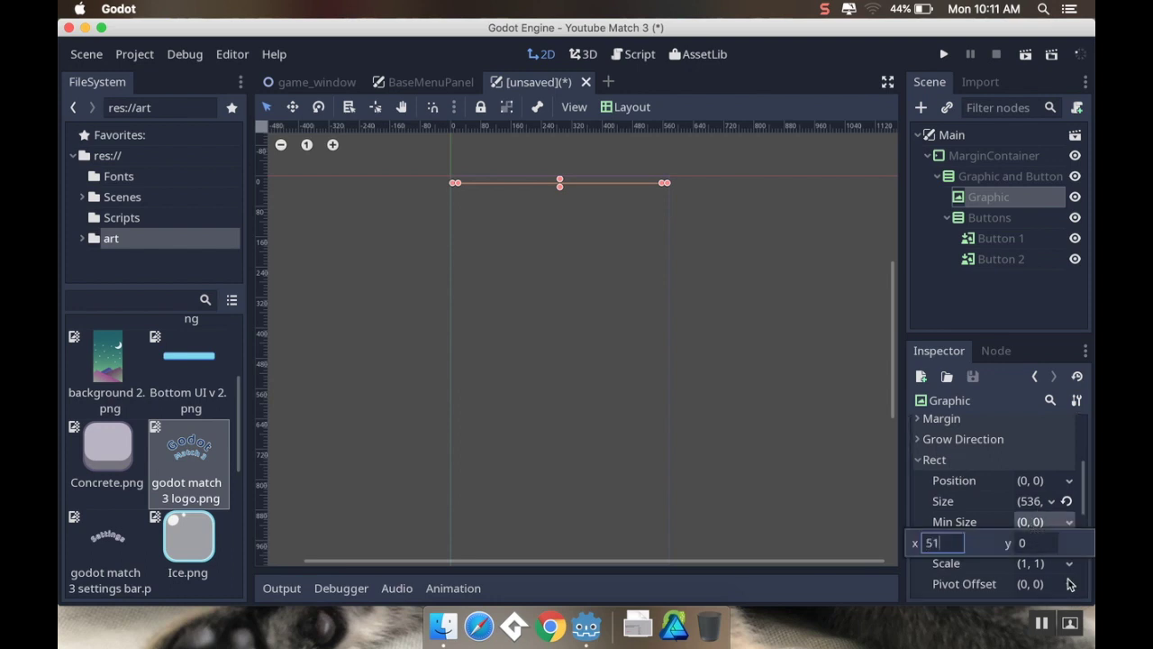
key(Tab)
text(512)
key(Return)
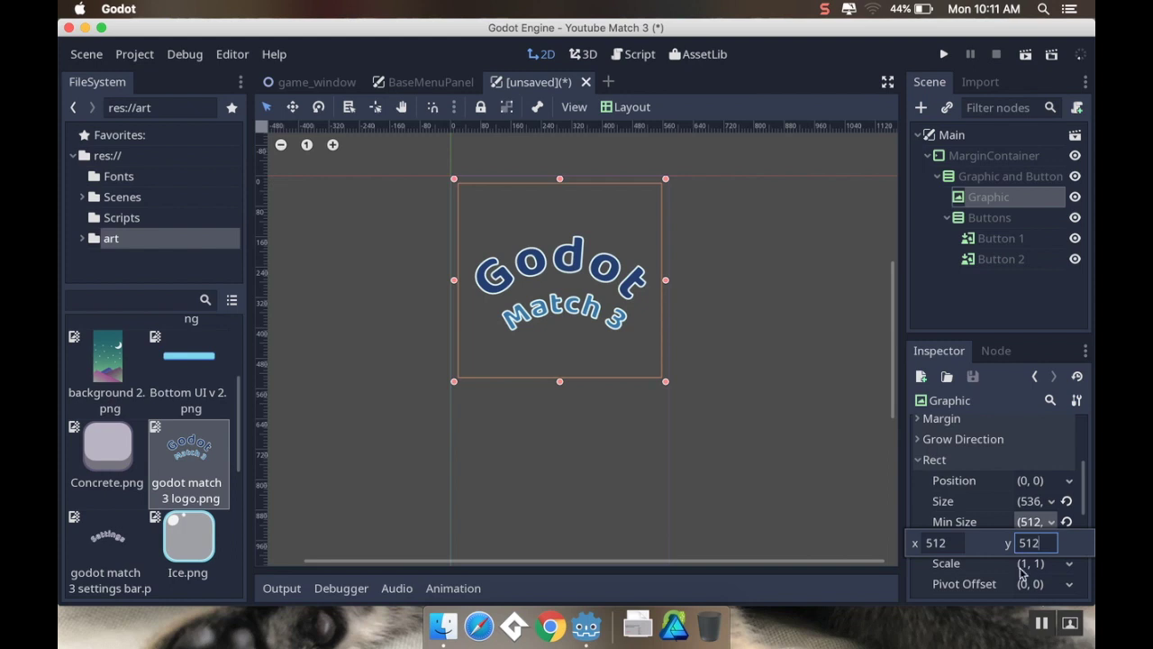
click(941, 542)
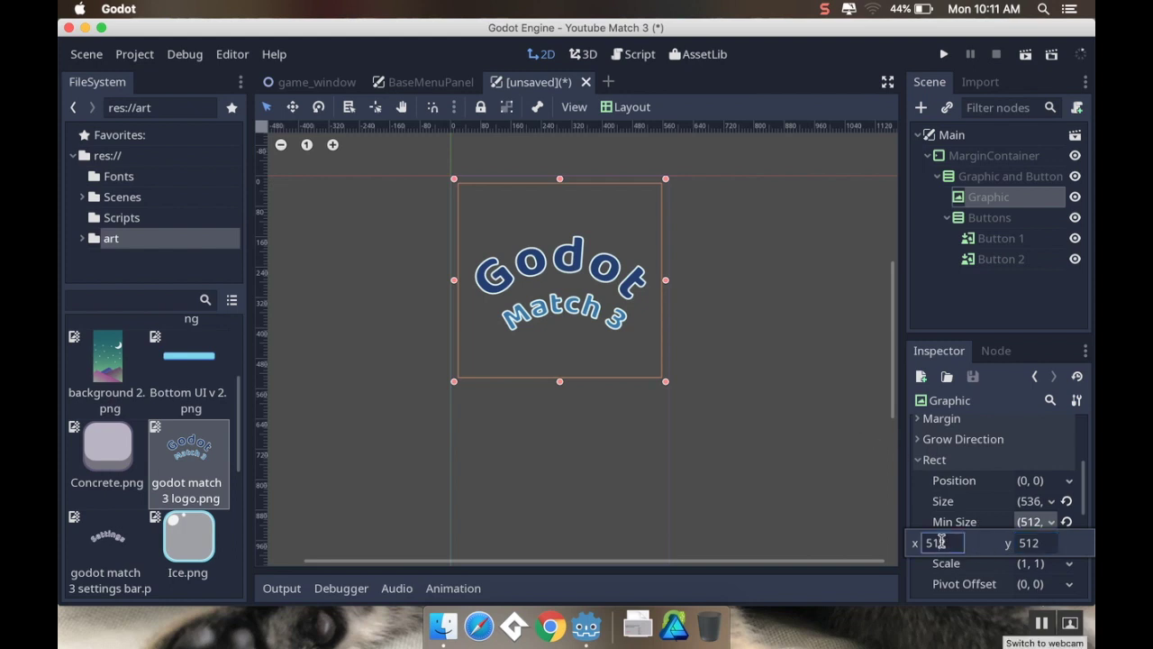
double_click(942, 542)
text(488)
key(Tab)
text(4)
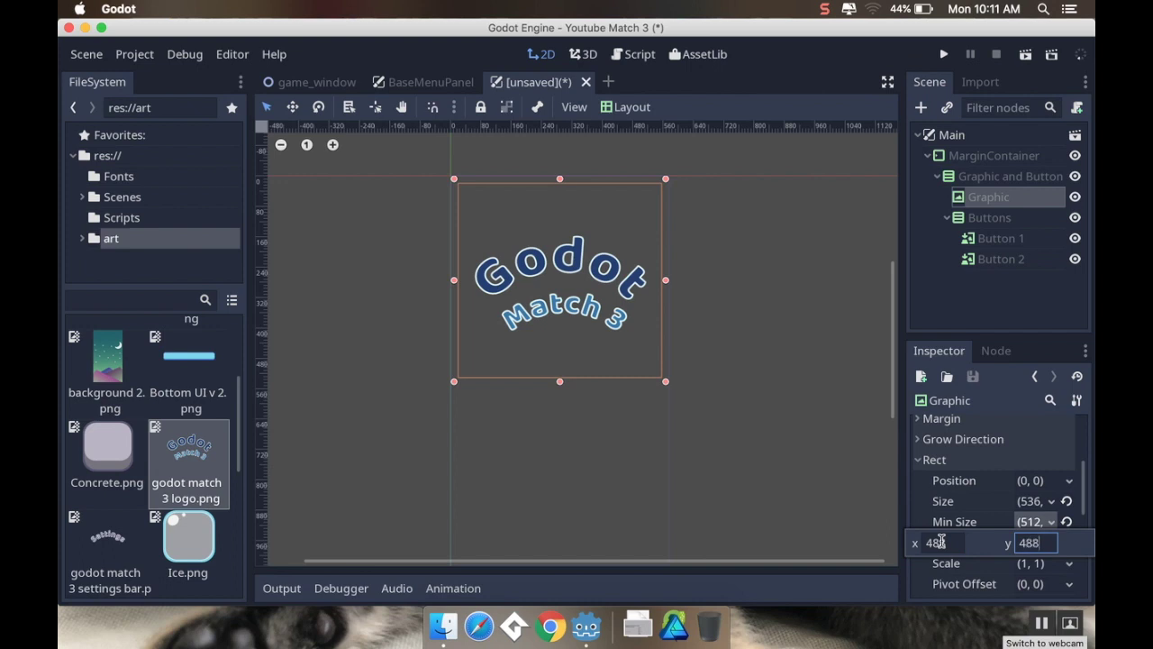
click(665, 379)
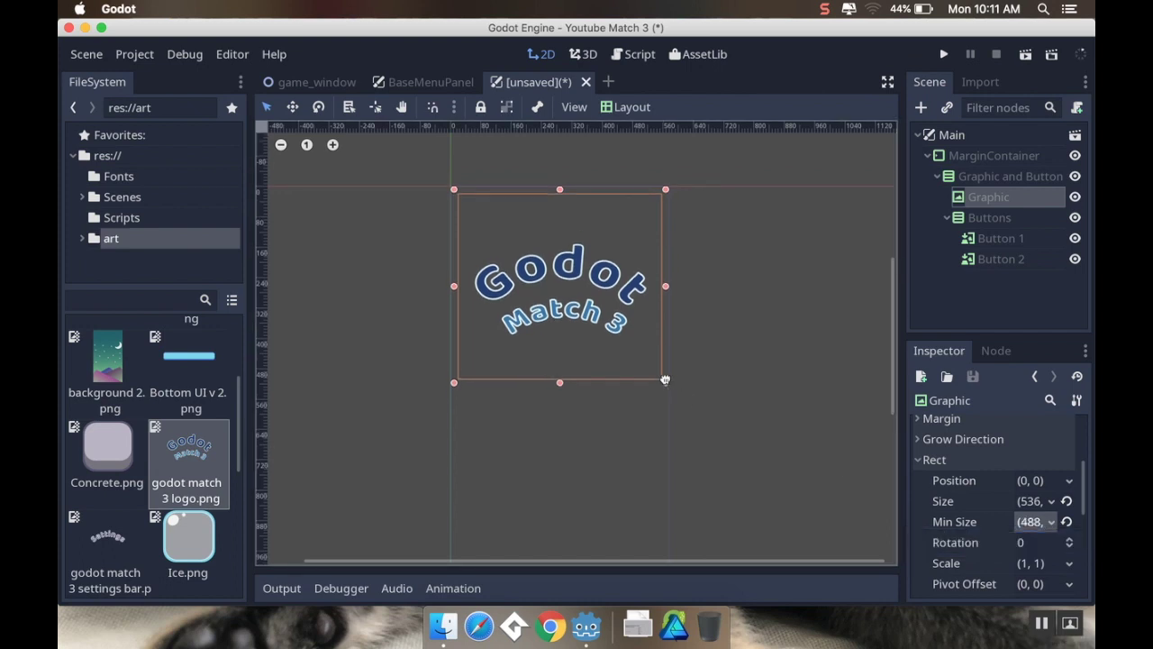
scroll(727, 375, down, 3)
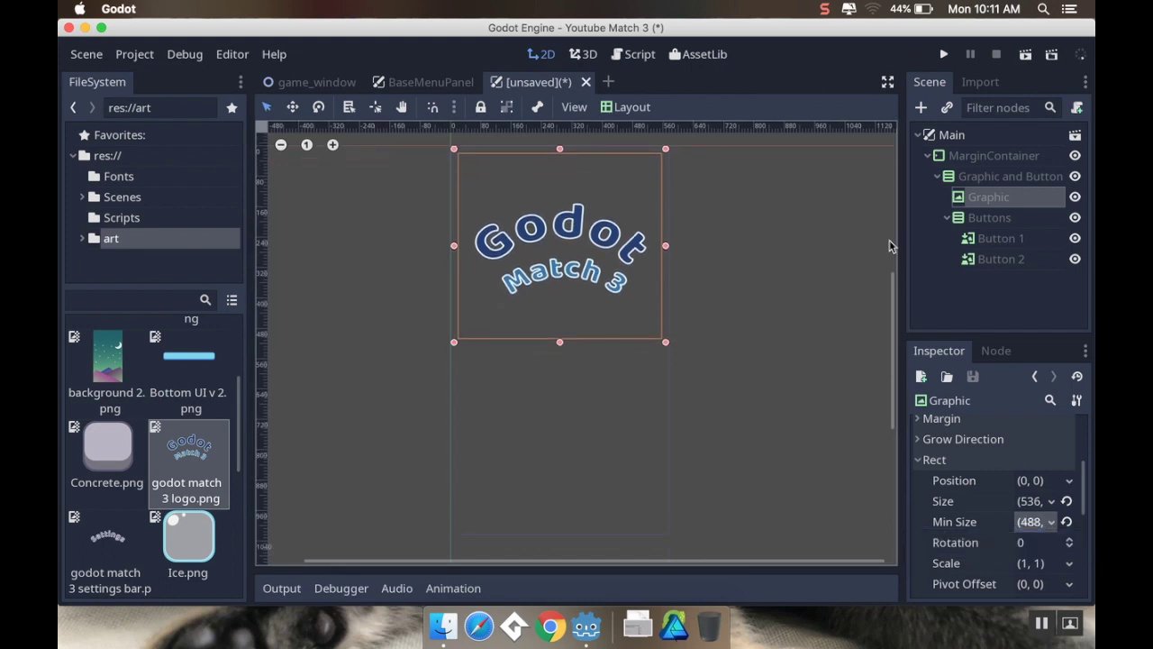
Give Button 1 the Play Button.png normal texture, with Expand on and Keep Aspect Centered stretching.
click(996, 257)
click(1000, 240)
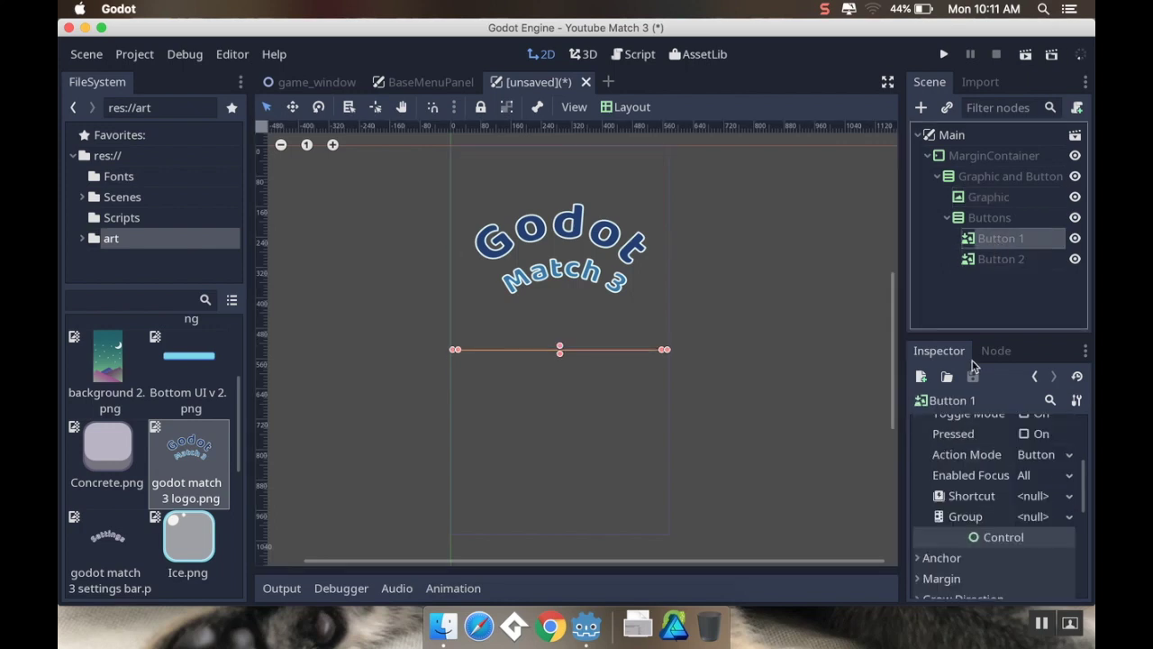
scroll(1022, 475, up, 3)
click(994, 491)
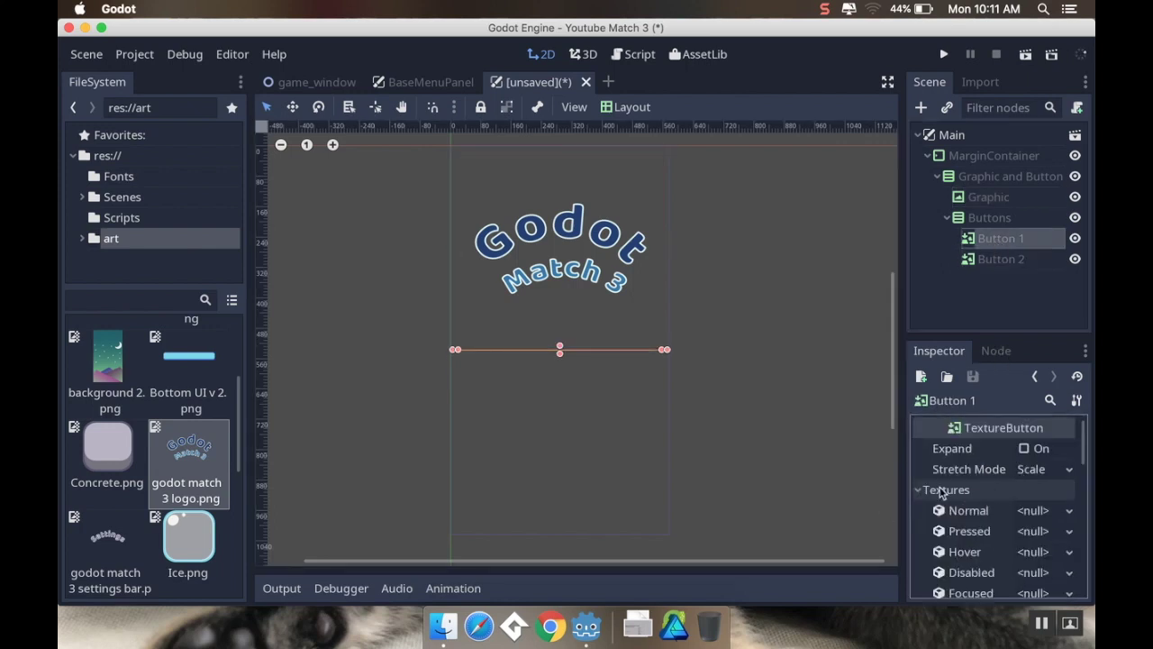
scroll(147, 450, up, 5)
scroll(147, 450, down, 8)
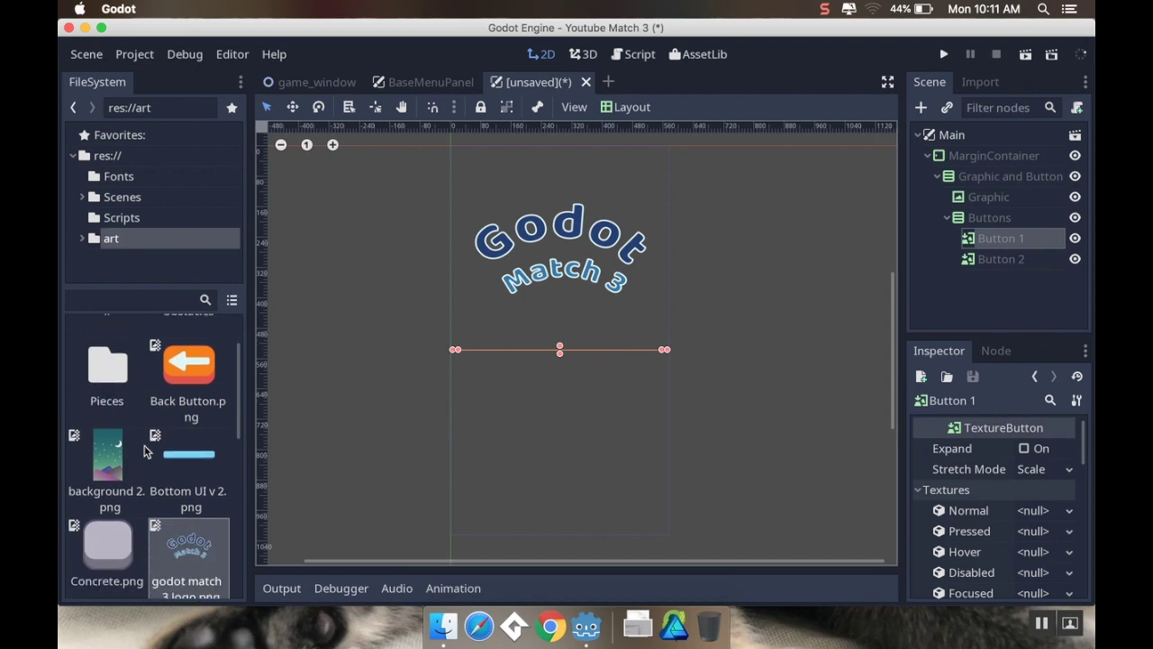
drag(206, 491, 1026, 512)
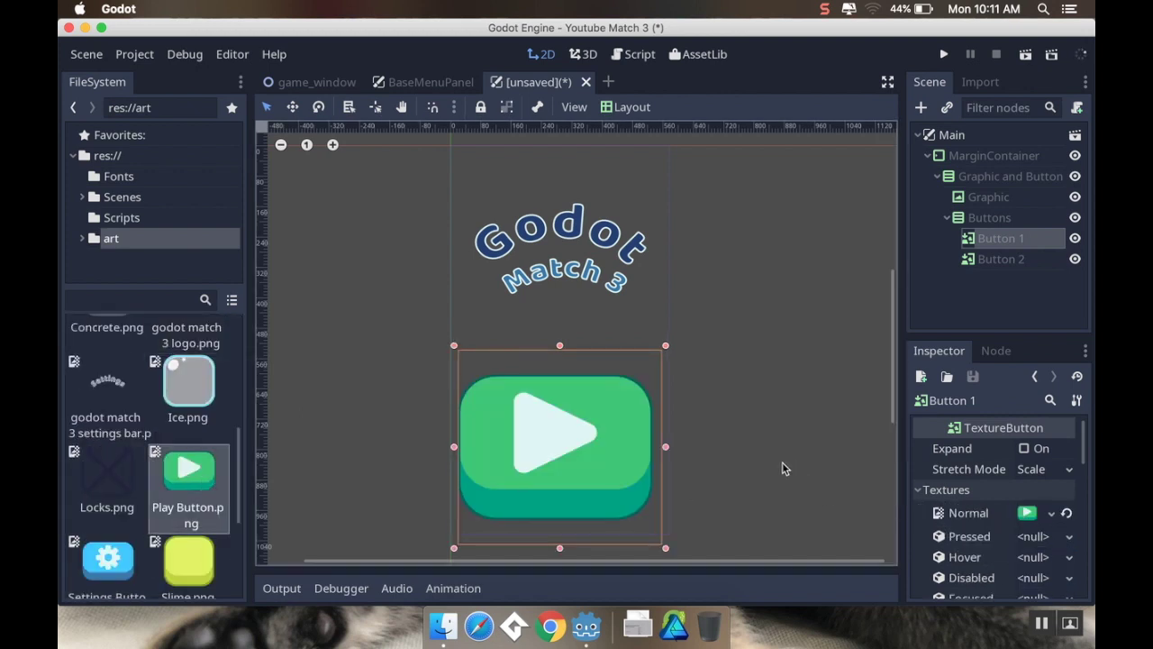
click(1027, 449)
click(1069, 472)
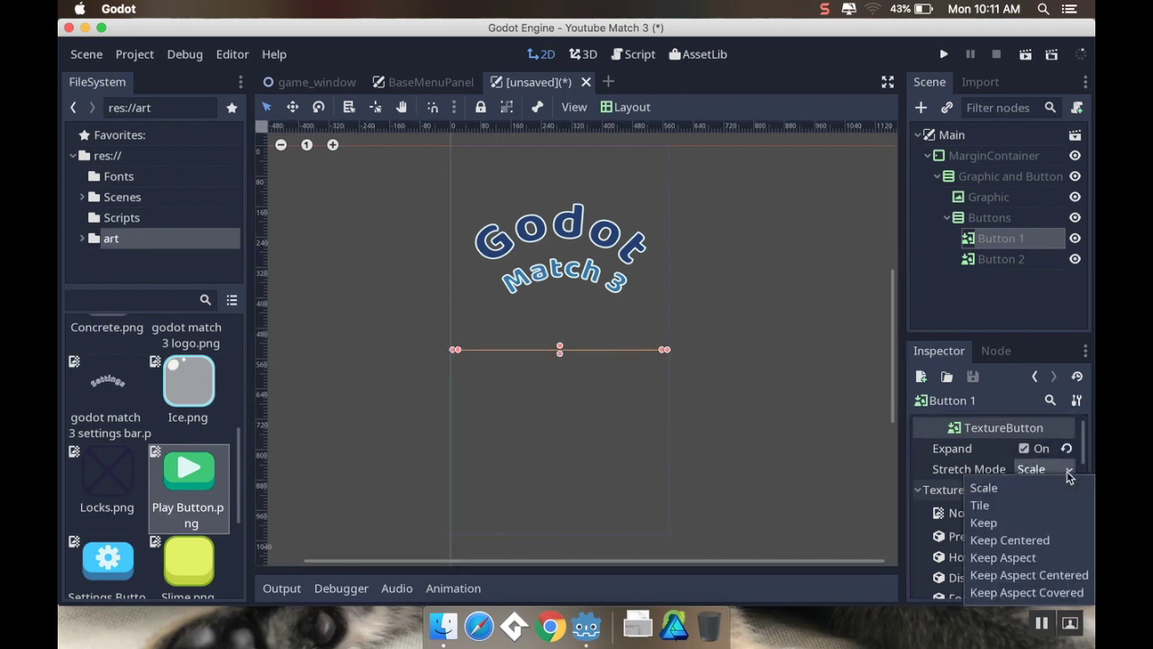
click(1020, 577)
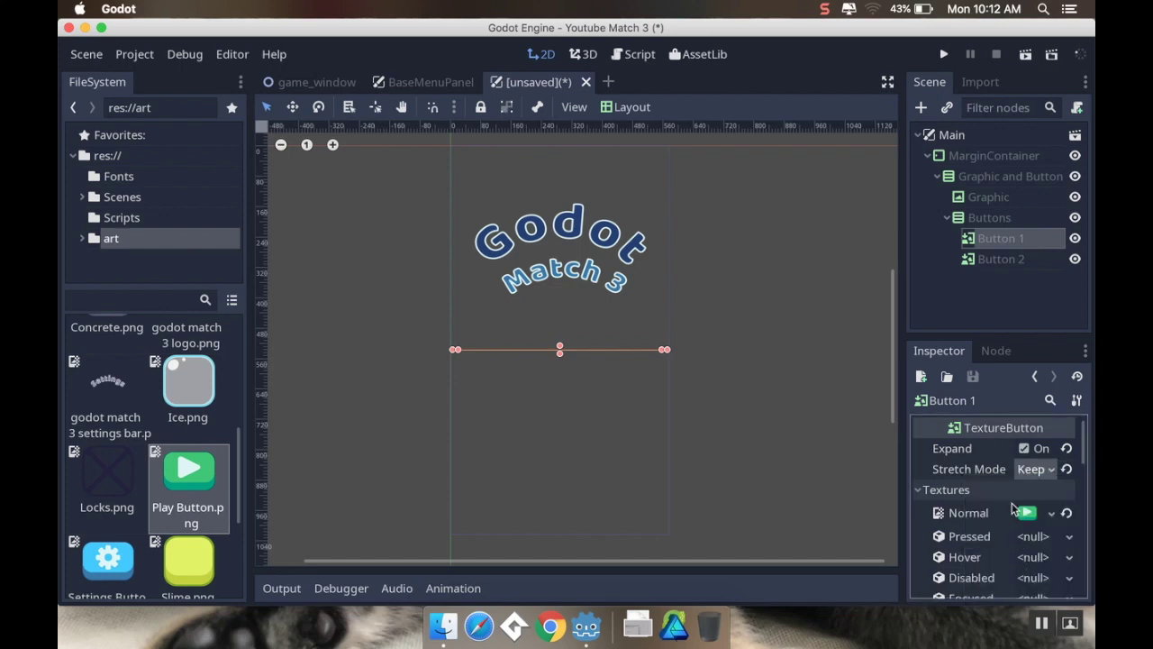
Set Button 1's Rect minimum size to 512×256.
scroll(1014, 510, down, 5)
scroll(1014, 510, down, 9)
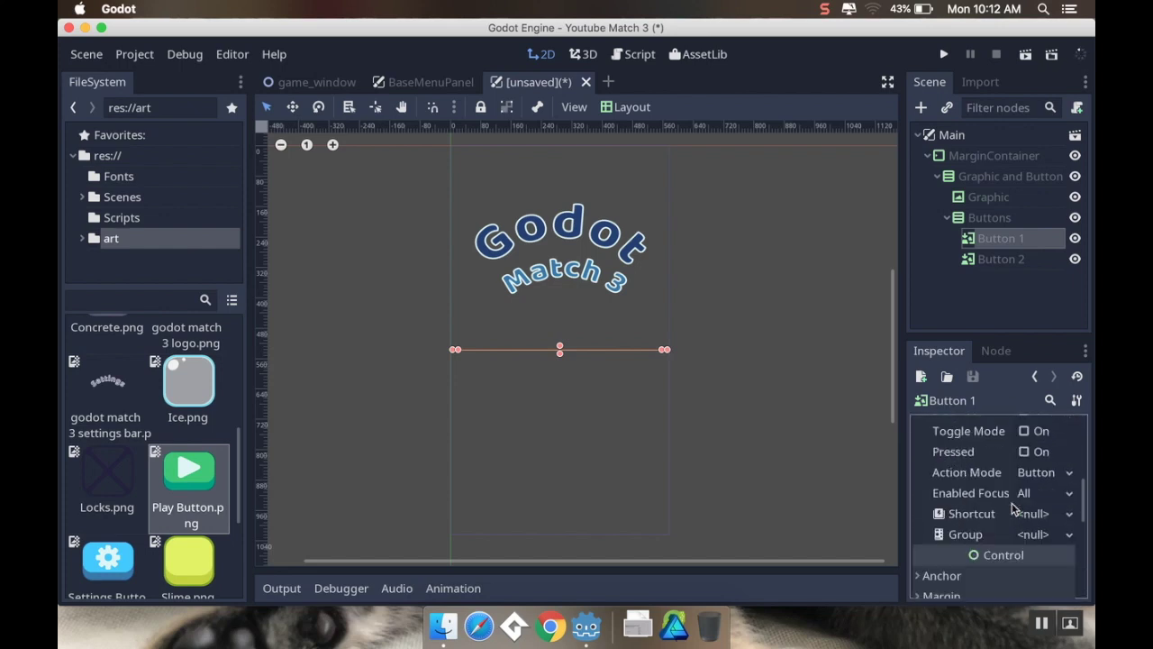
click(958, 521)
scroll(1006, 519, down, 2)
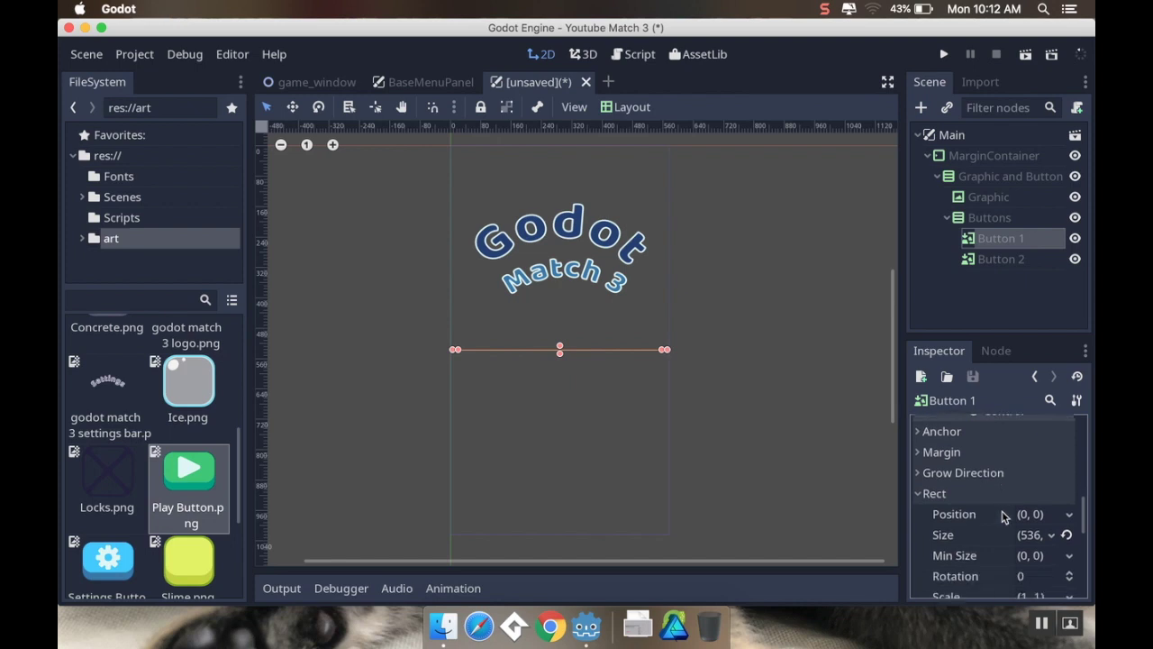
click(1035, 535)
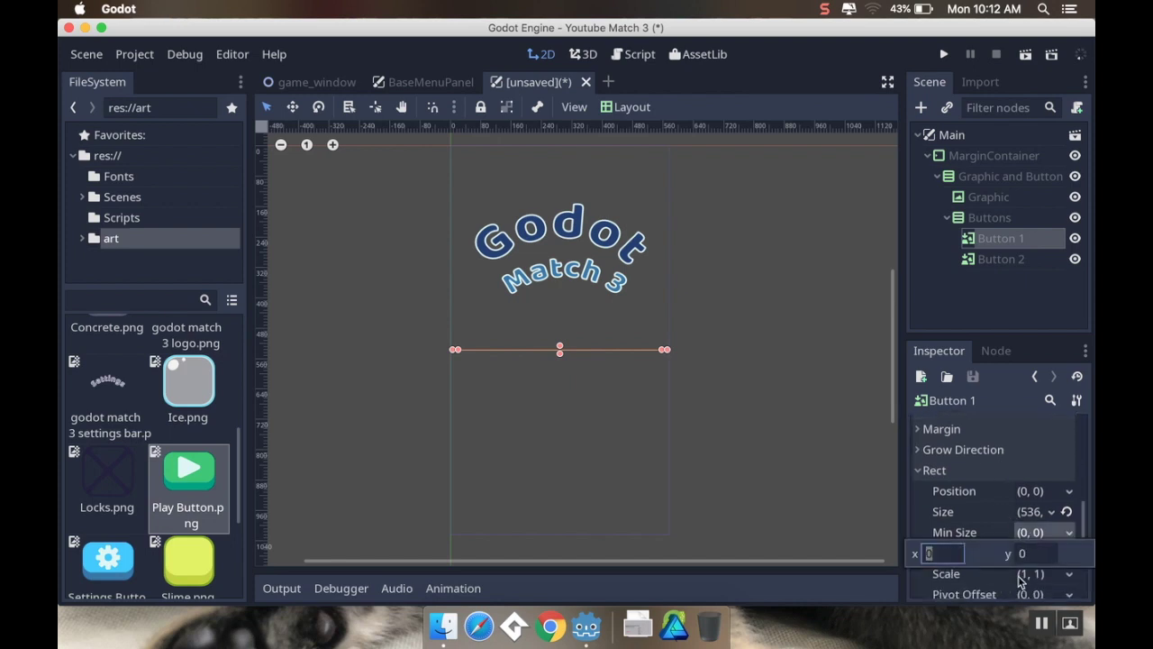
text(512)
key(Tab)
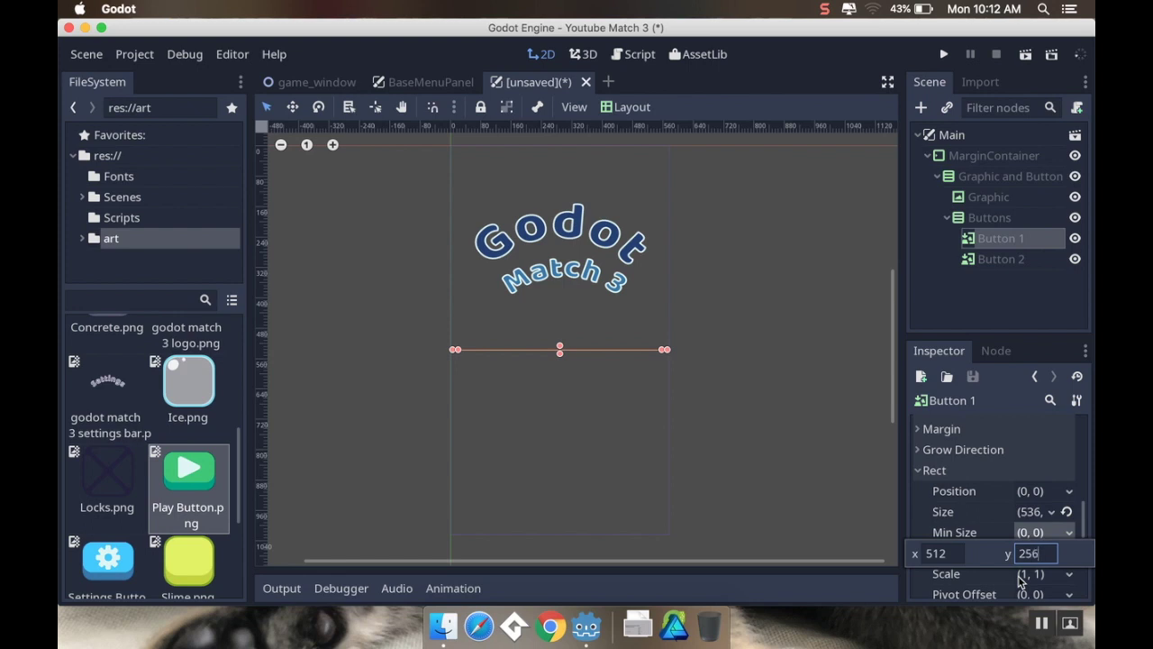
text(256)
key(Return)
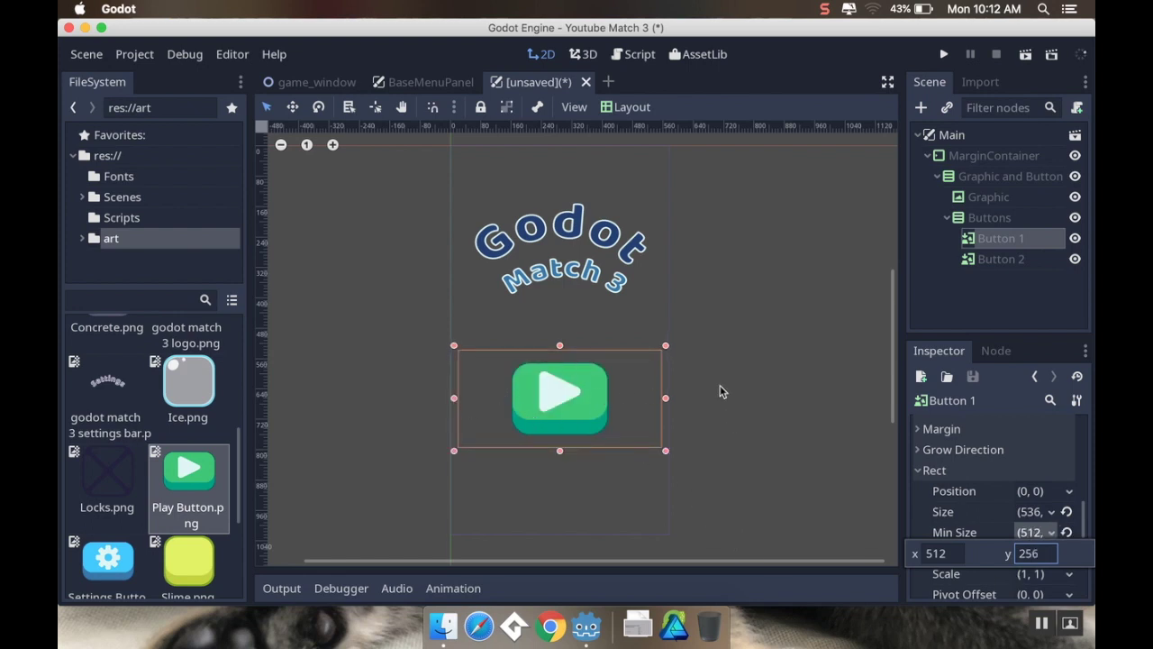
scroll(720, 391, down, 3)
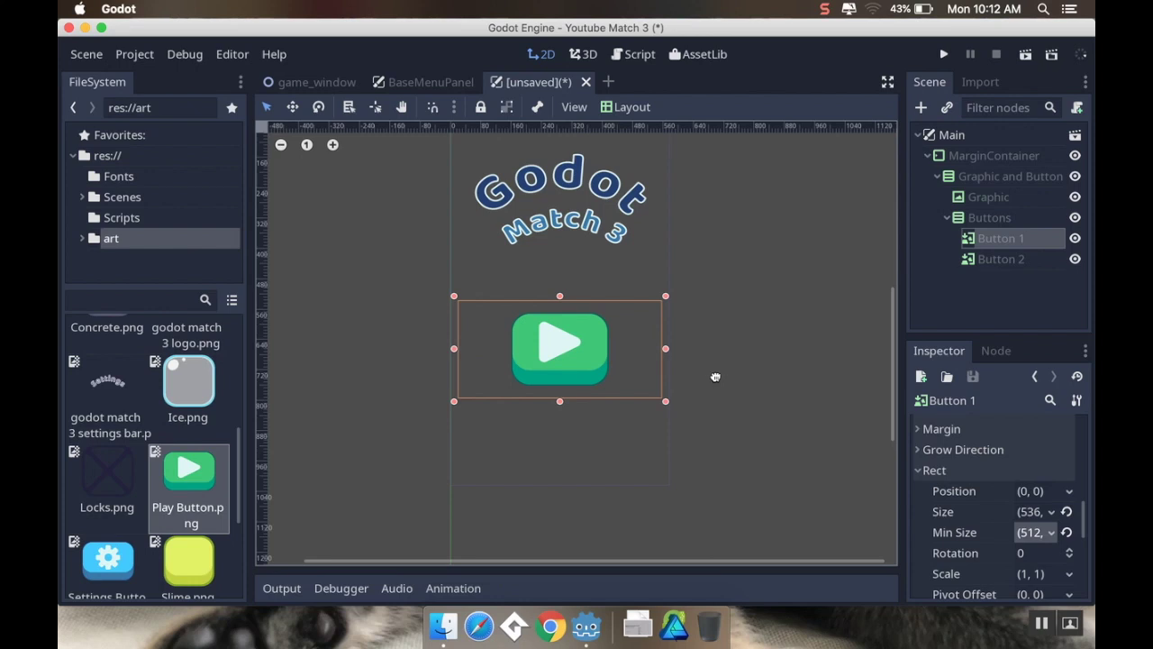
Give Button 2 the Settings Button.png normal texture, with Expand on and a keep-aspect stretch mode.
click(1009, 262)
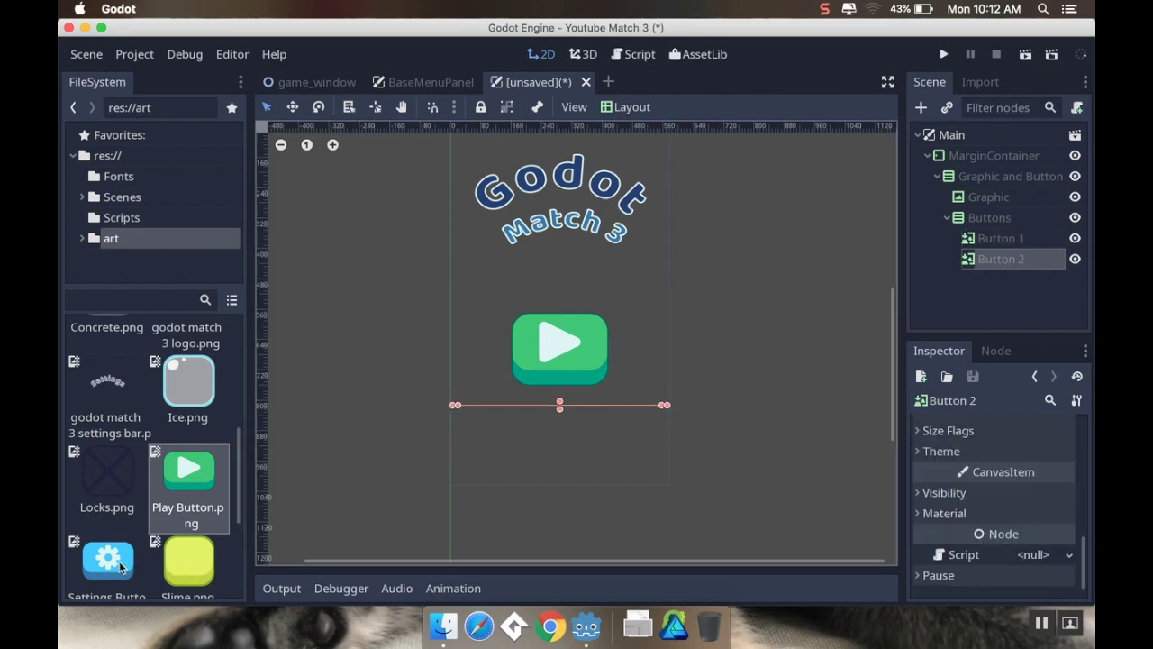
scroll(991, 469, up, 5)
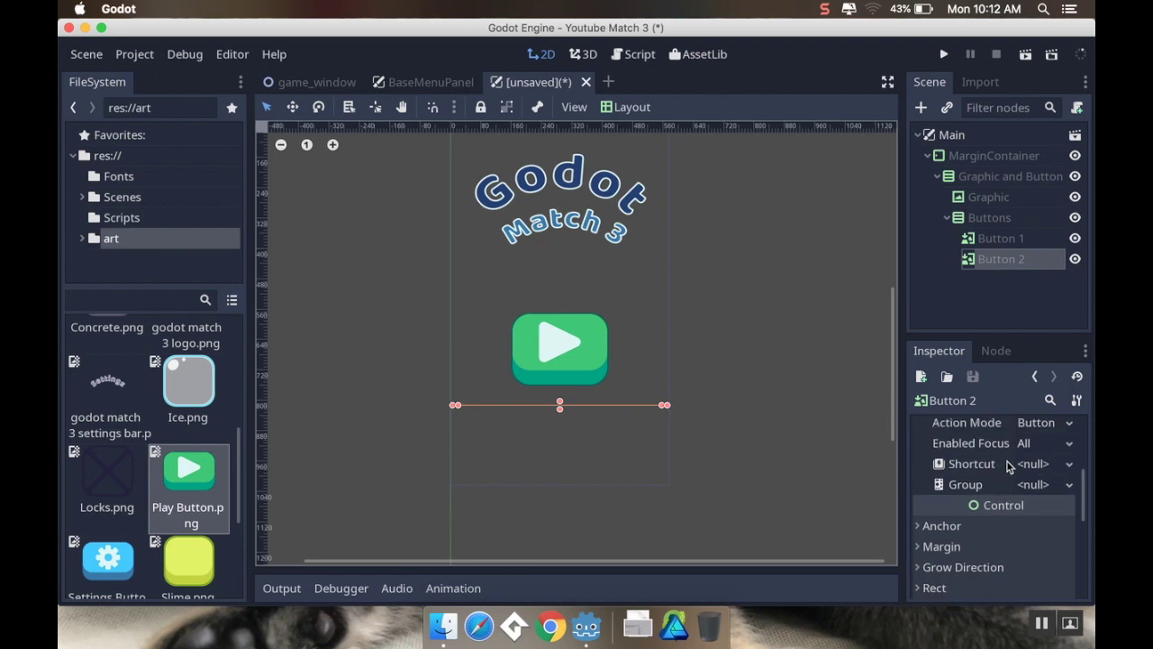
scroll(1044, 464, up, 4)
scroll(1035, 464, up, 2)
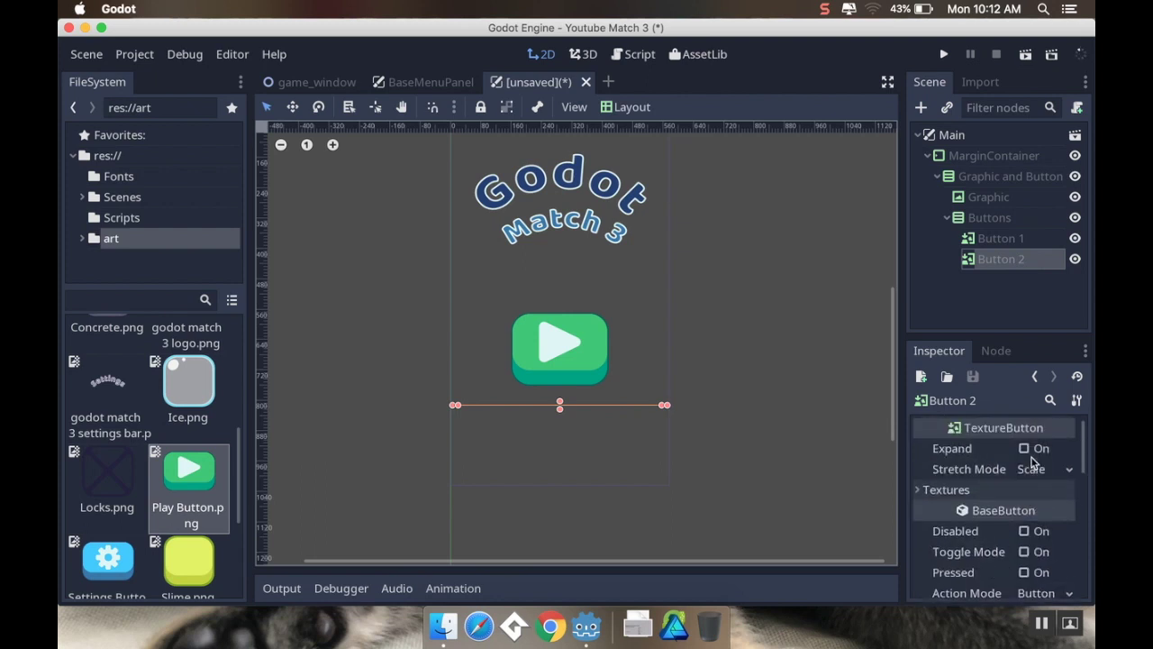
click(1025, 449)
click(1065, 470)
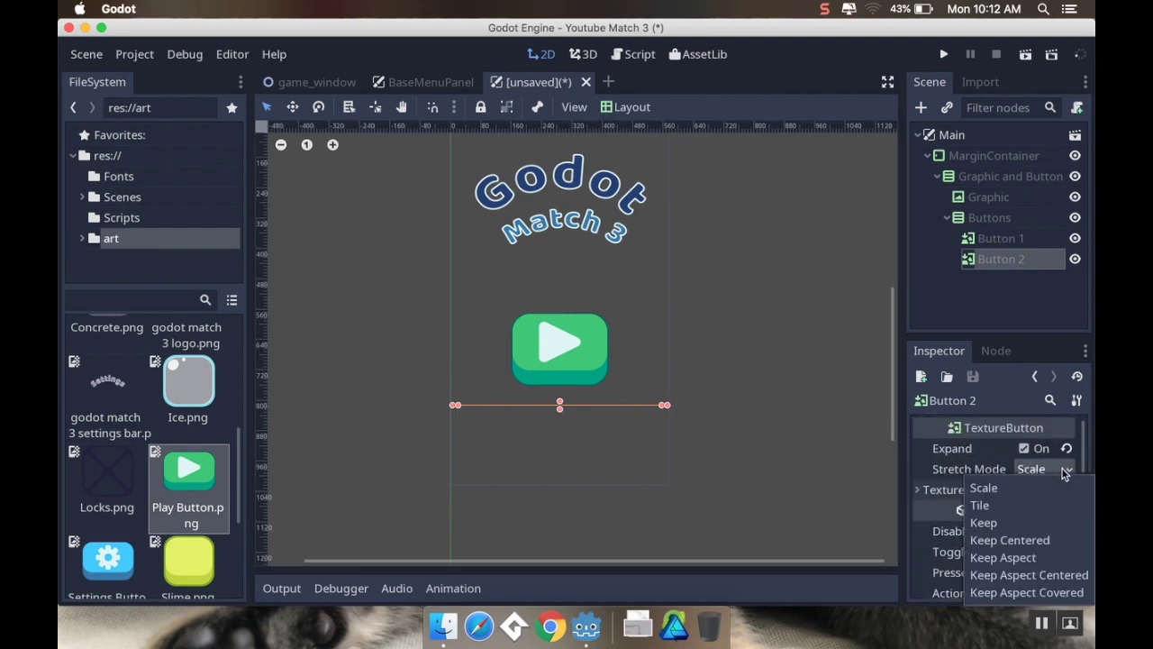
click(1052, 577)
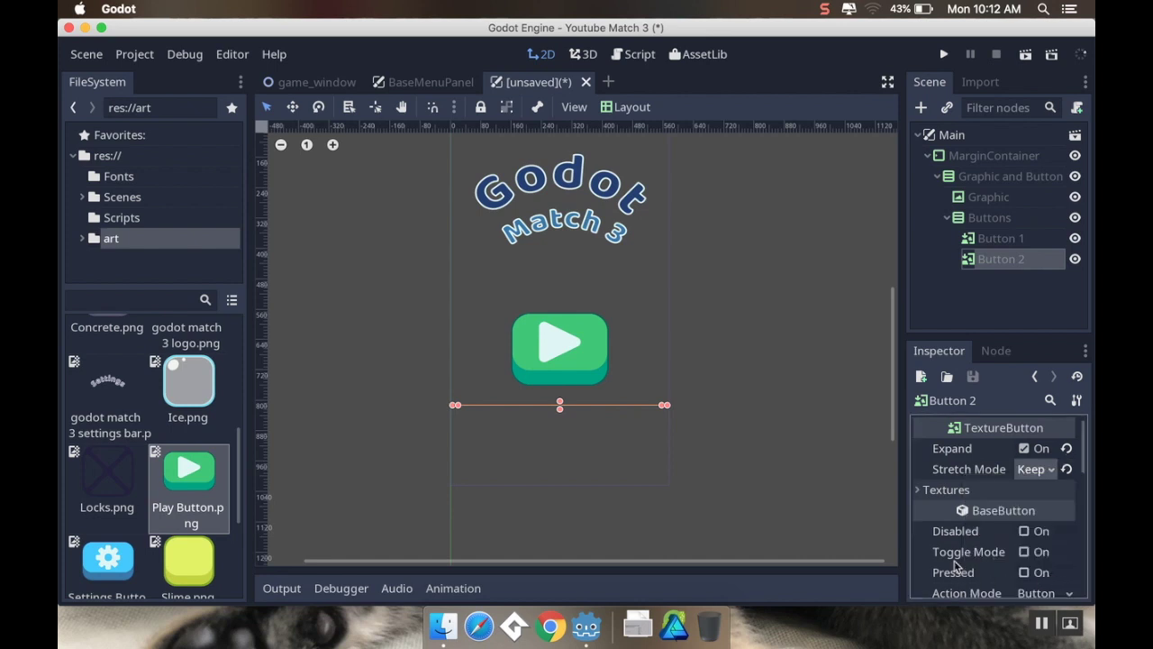
click(921, 491)
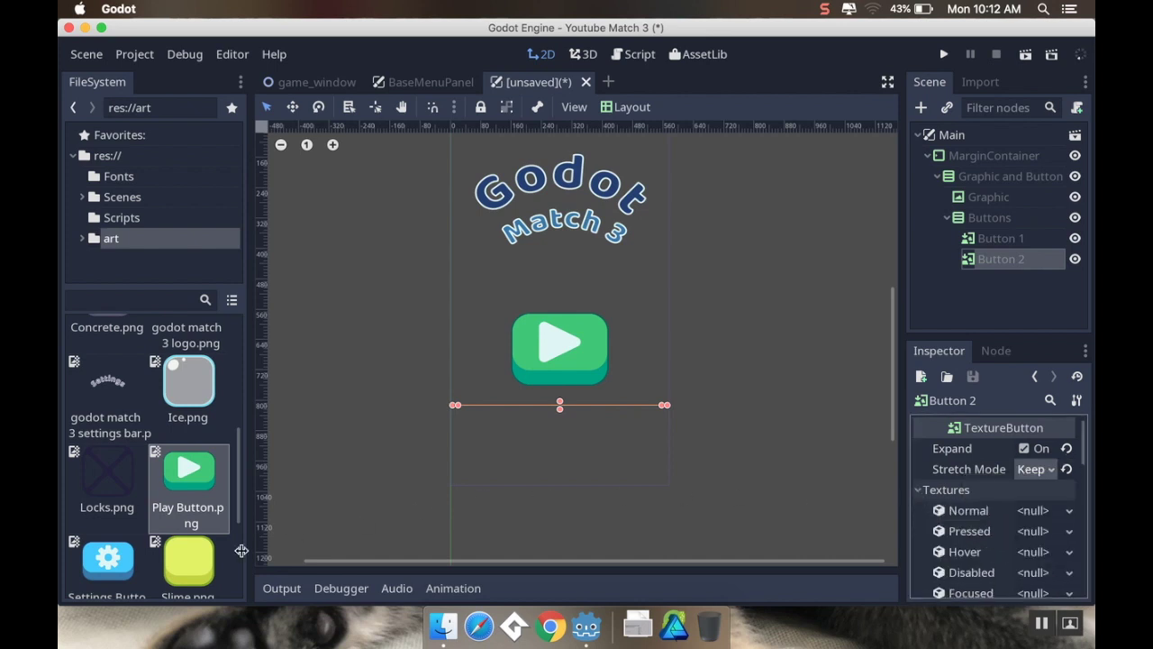
drag(110, 574, 1032, 511)
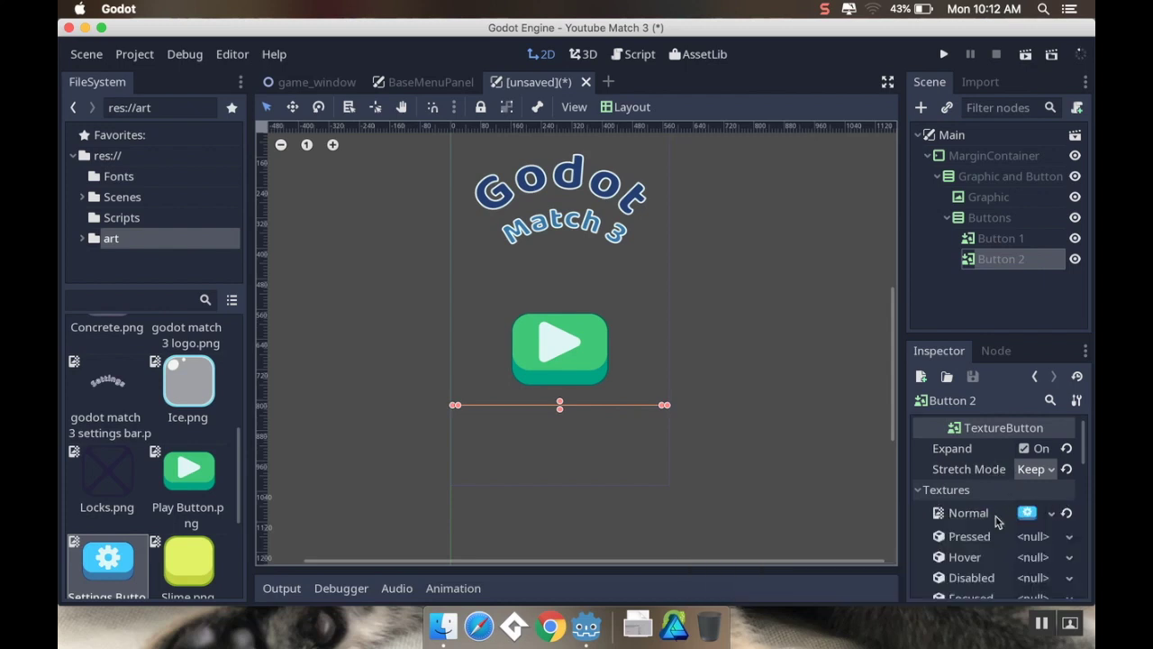
Set Button 2's Rect minimum size to 512×128.
scroll(1003, 509, down, 5)
scroll(1005, 509, down, 5)
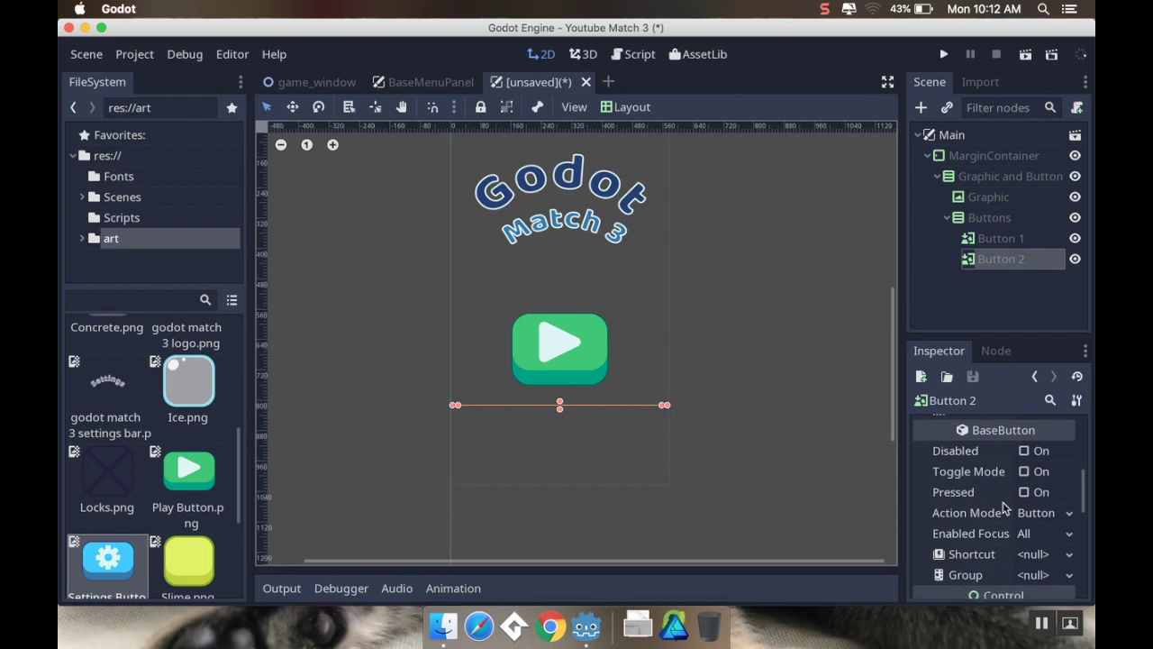
click(958, 521)
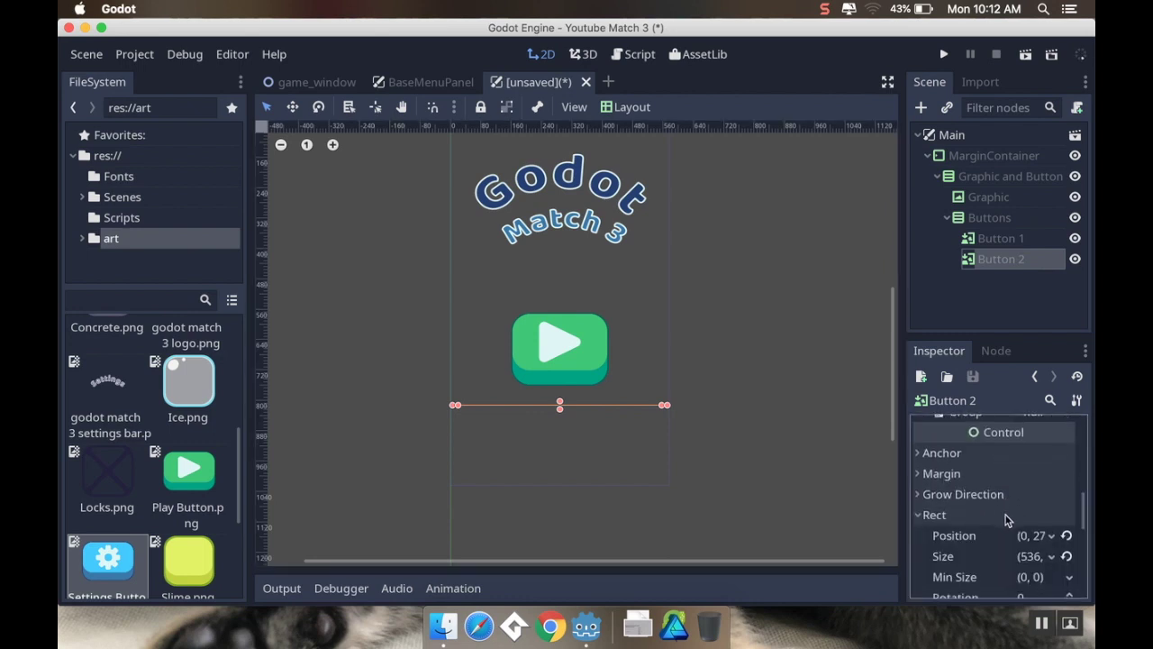
scroll(1009, 523, down, 1)
click(1034, 550)
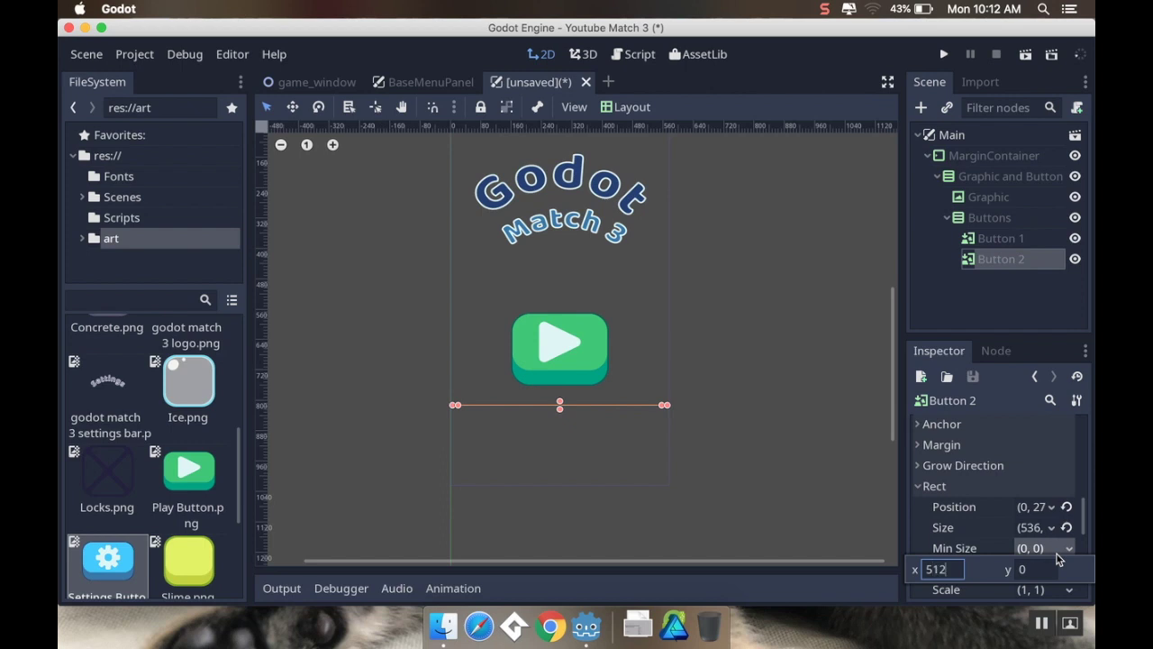
key(Tab)
text(128)
key(Return)
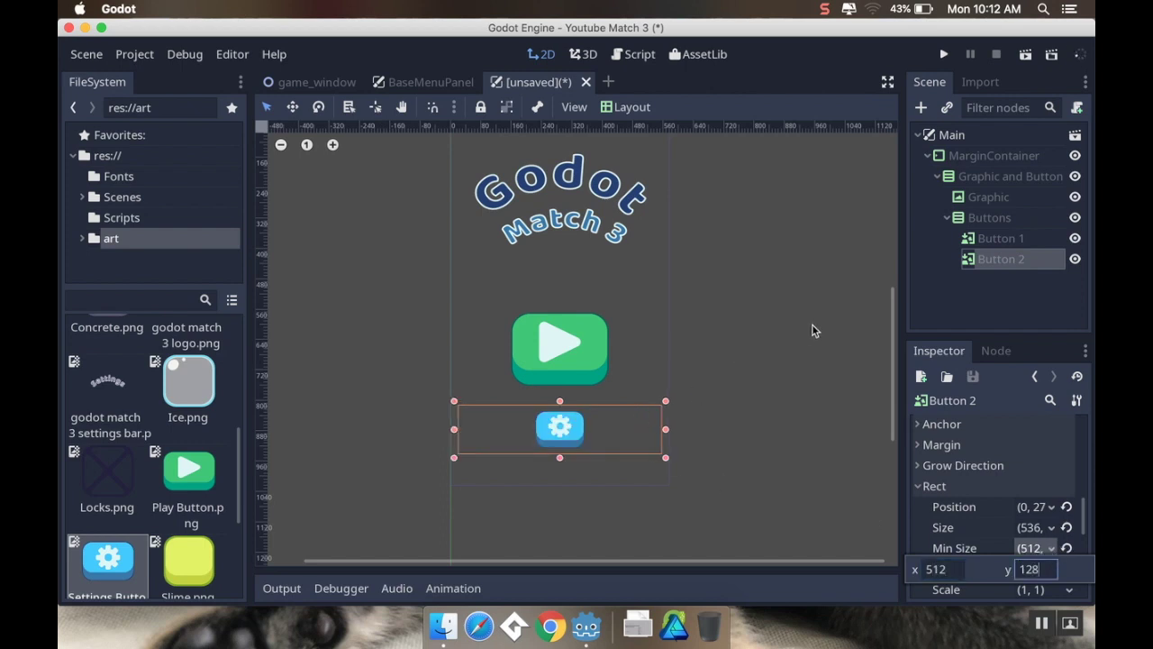
click(1024, 57)
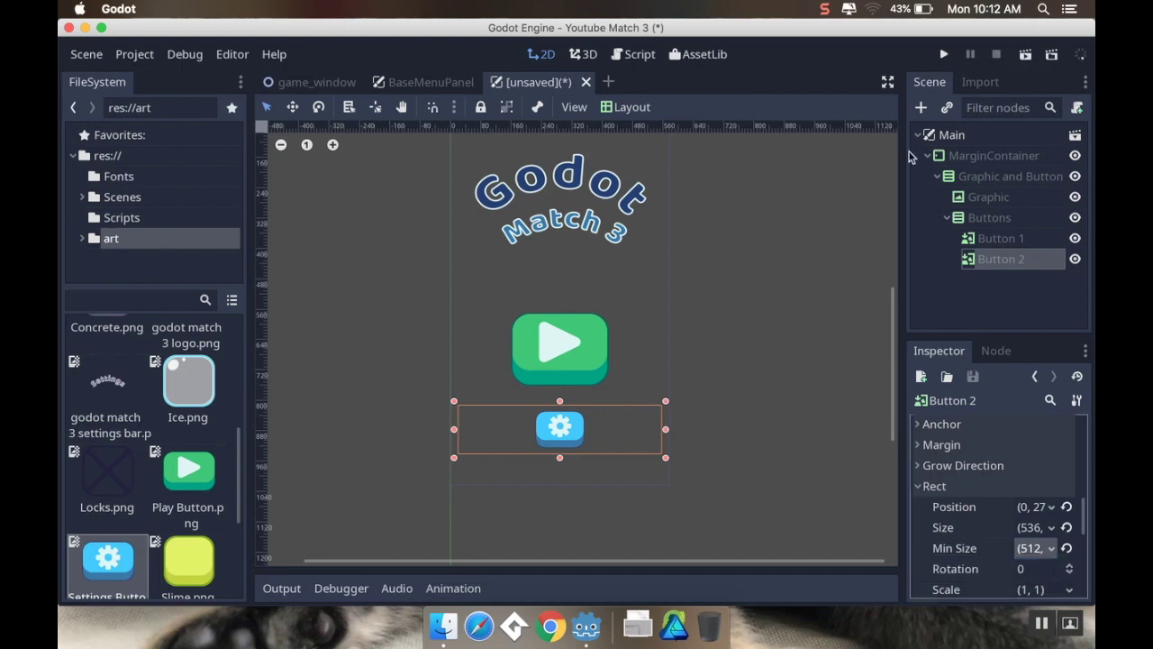
Run the current scene, saving it as MainMenuPanel.tscn when prompted.
click(1025, 55)
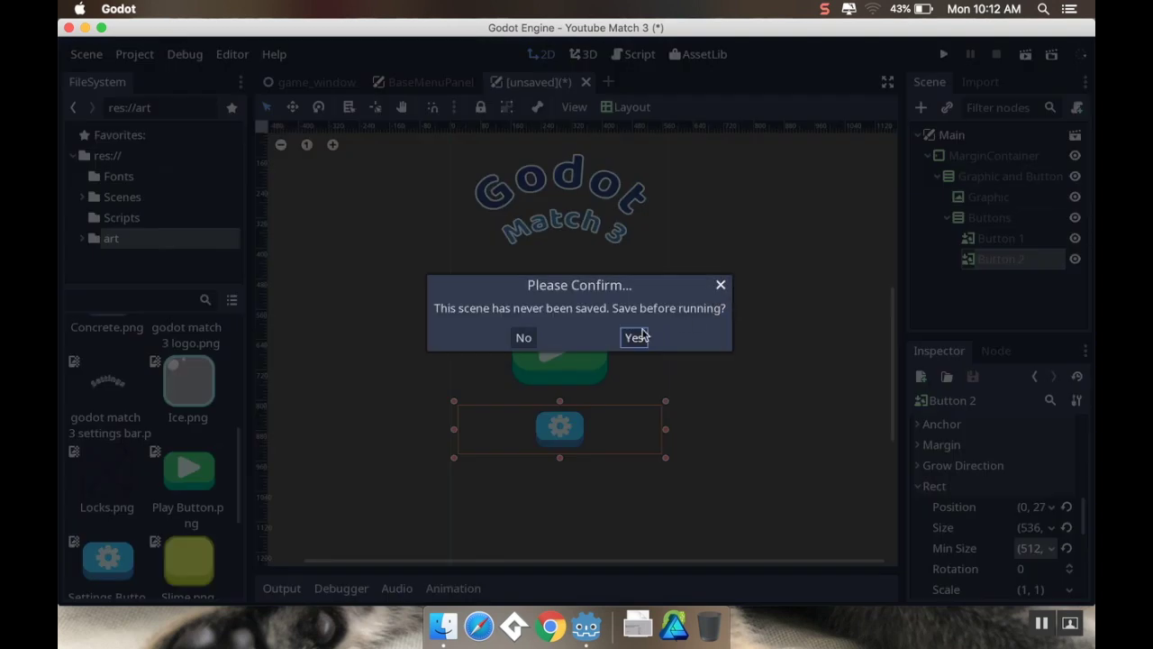
click(634, 339)
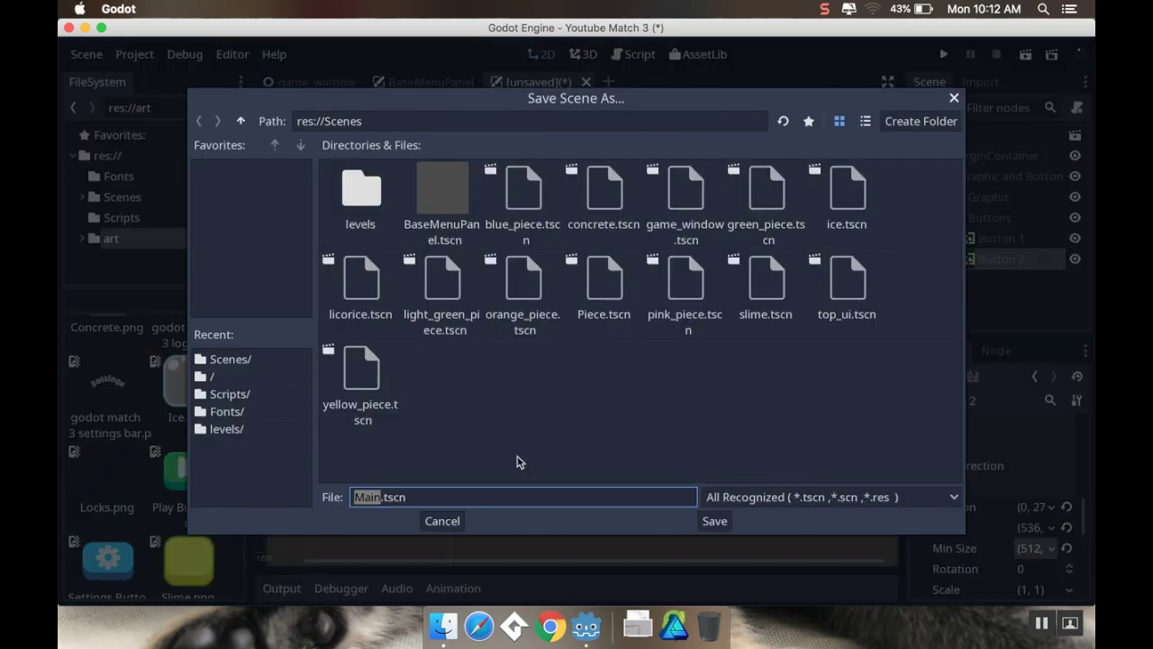
key(Left)
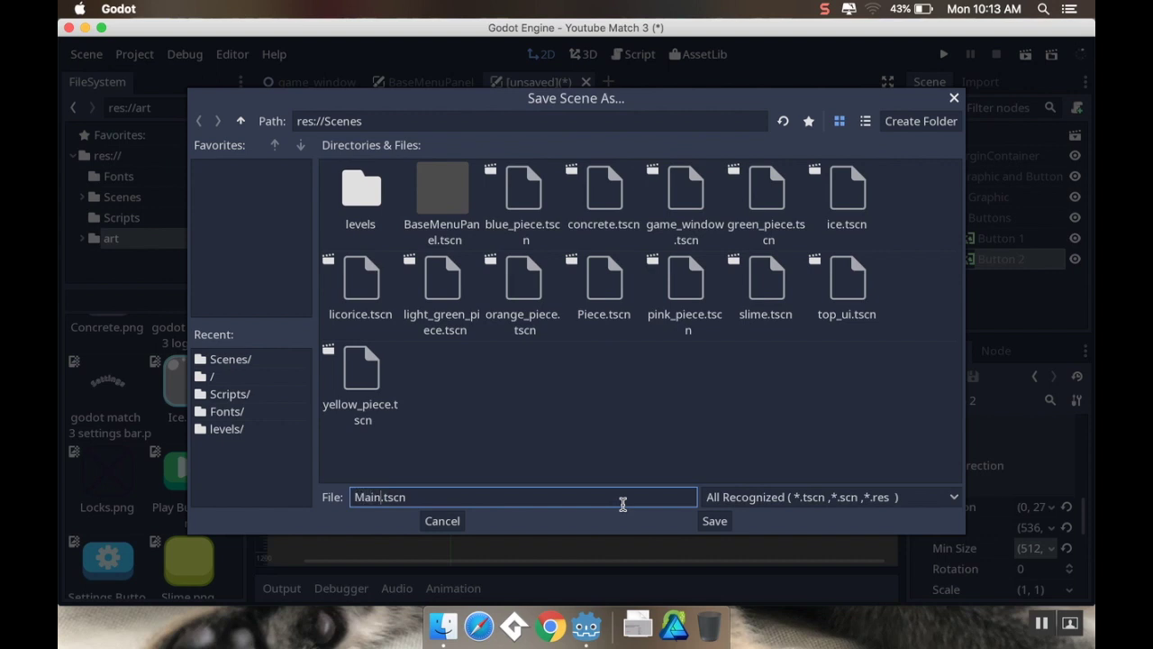
text(menu)
key(BackSpace)
key(BackSpace)
key(BackSpace)
key(BackSpace)
text(MenuPanel)
key(Return)
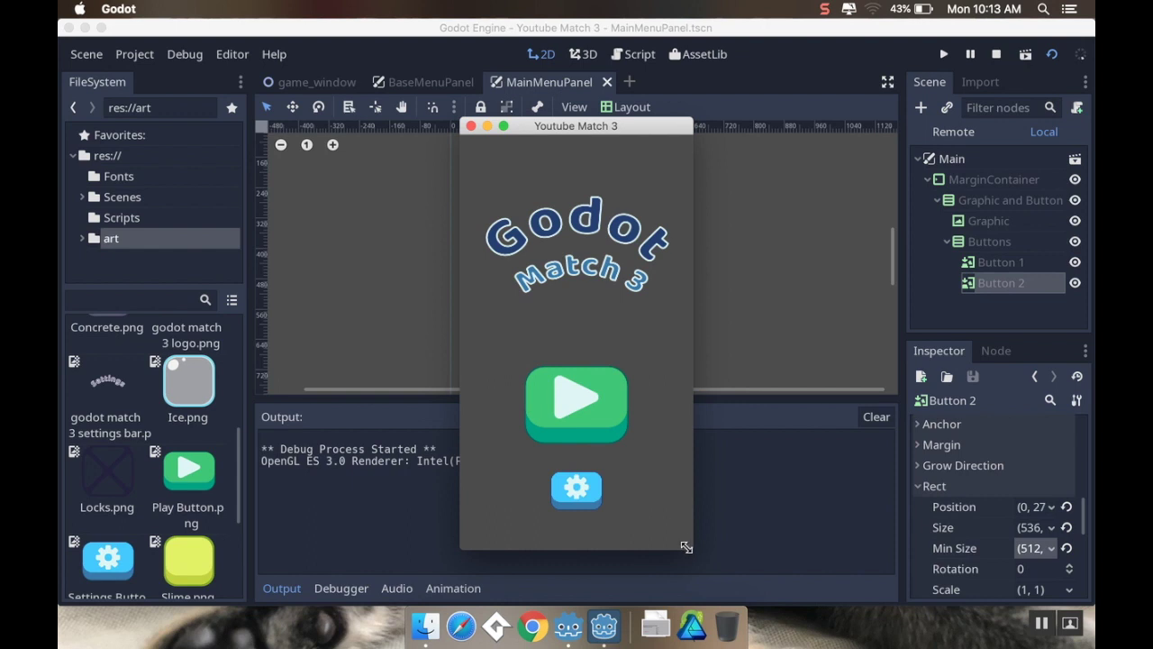
Enlarge the running game window to check the menu scales, then close the game.
drag(687, 547, 775, 566)
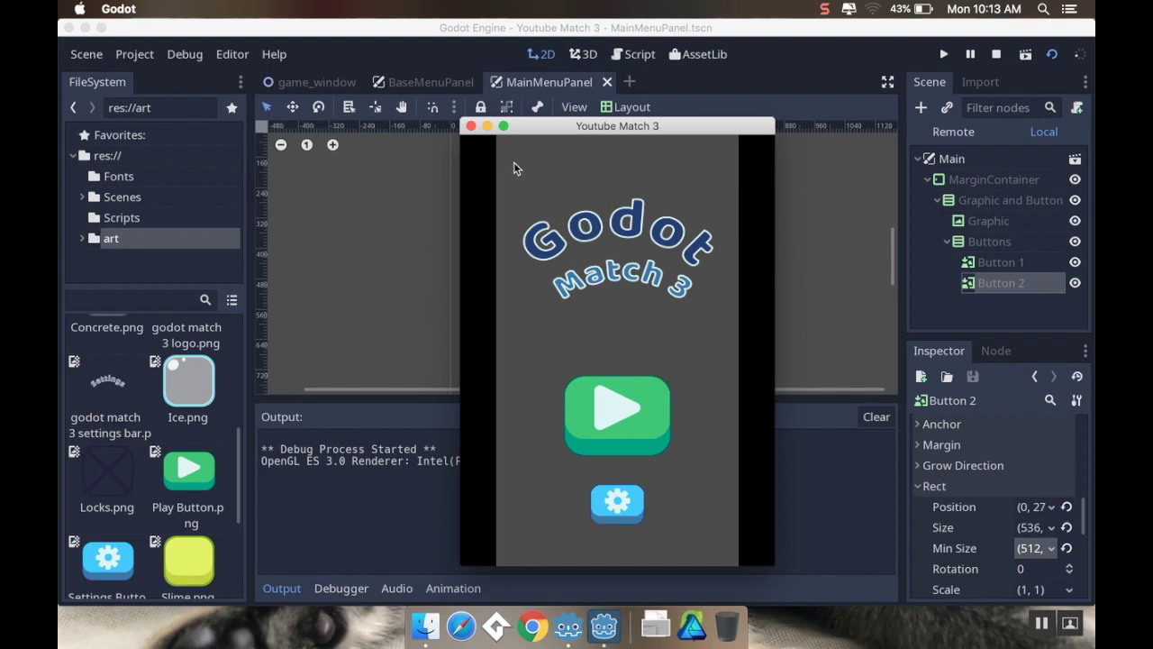
click(468, 126)
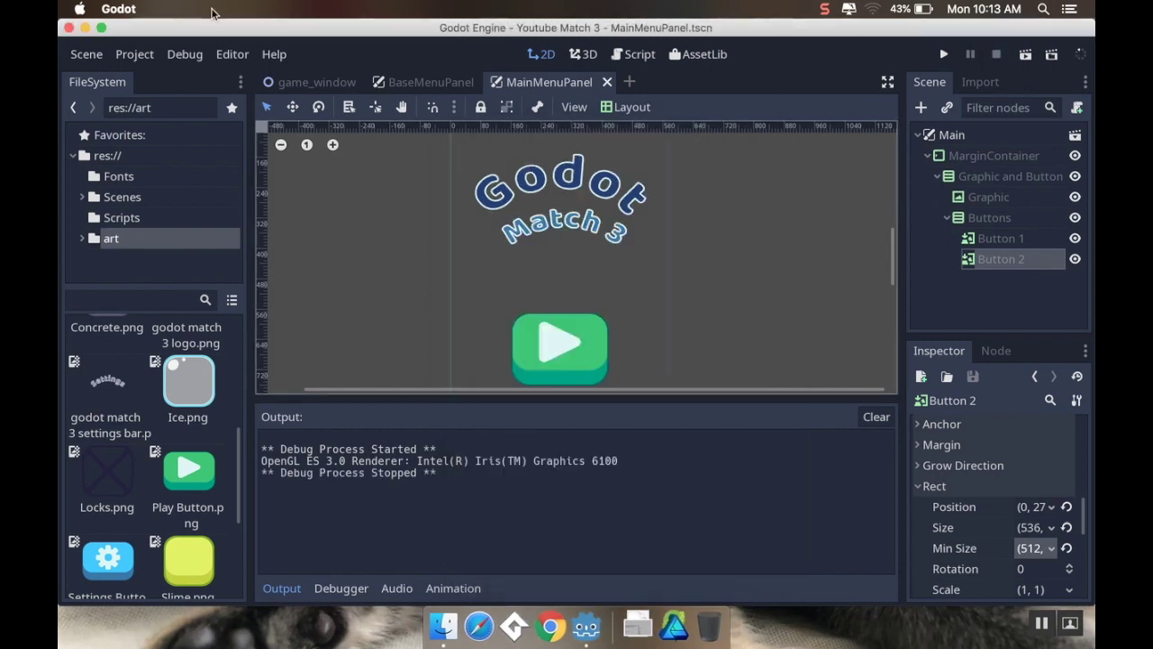
Create another scene inherited from BaseMenuPanel.tscn and rename its root node to Settings.
click(88, 55)
click(102, 93)
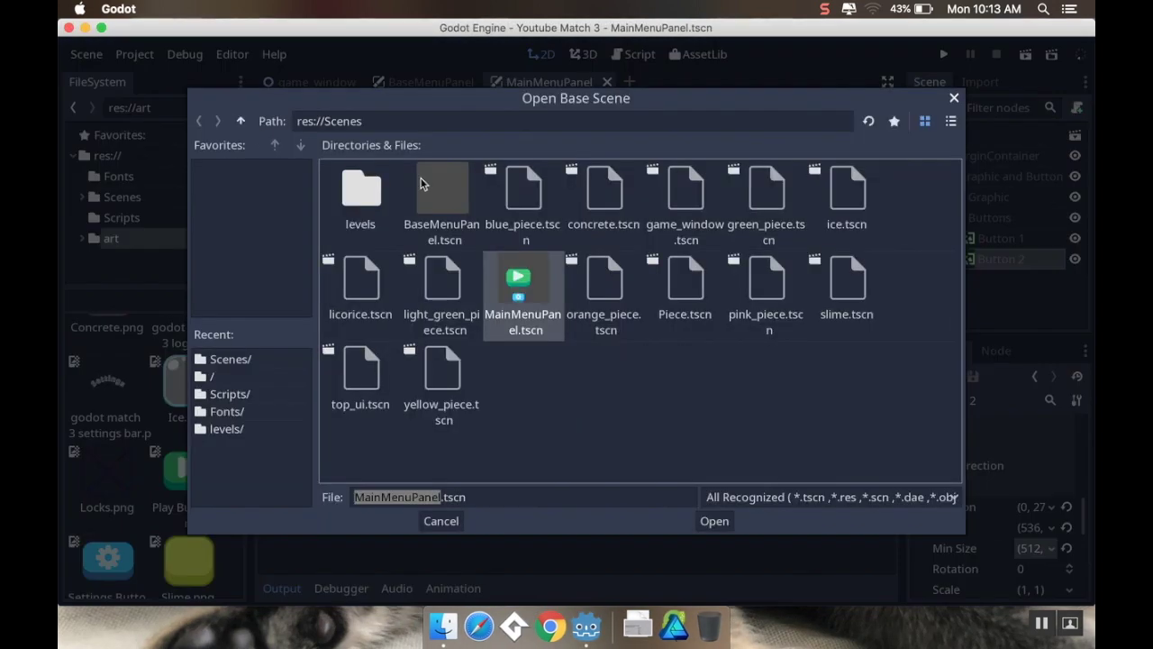
click(440, 191)
double_click(450, 206)
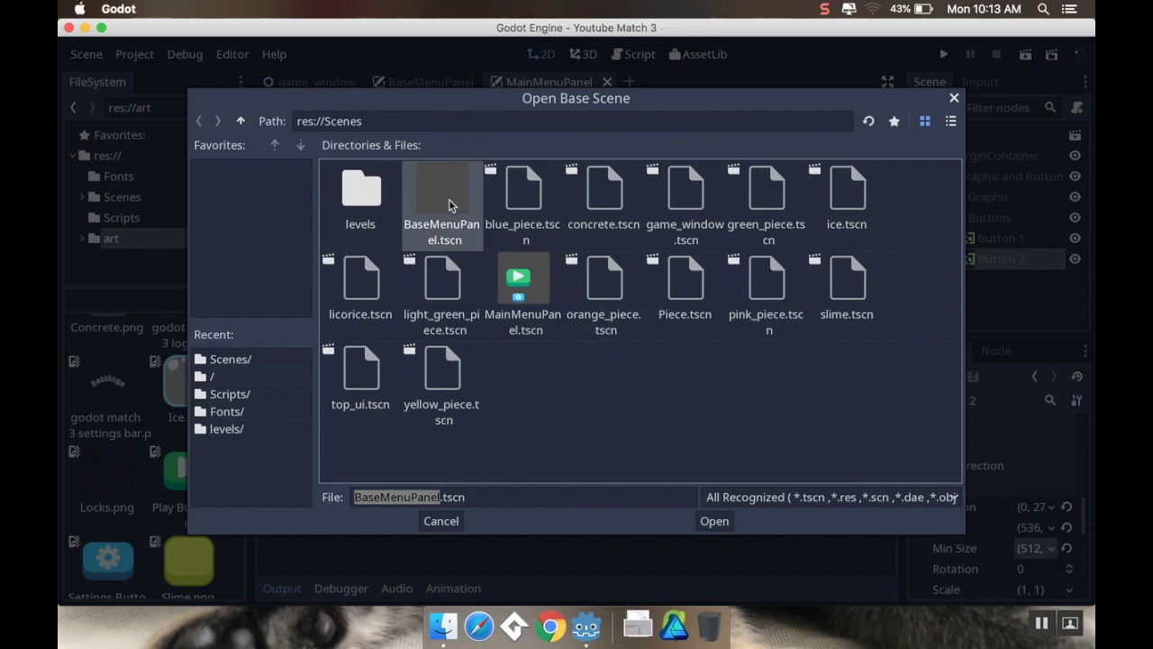
double_click(1007, 137)
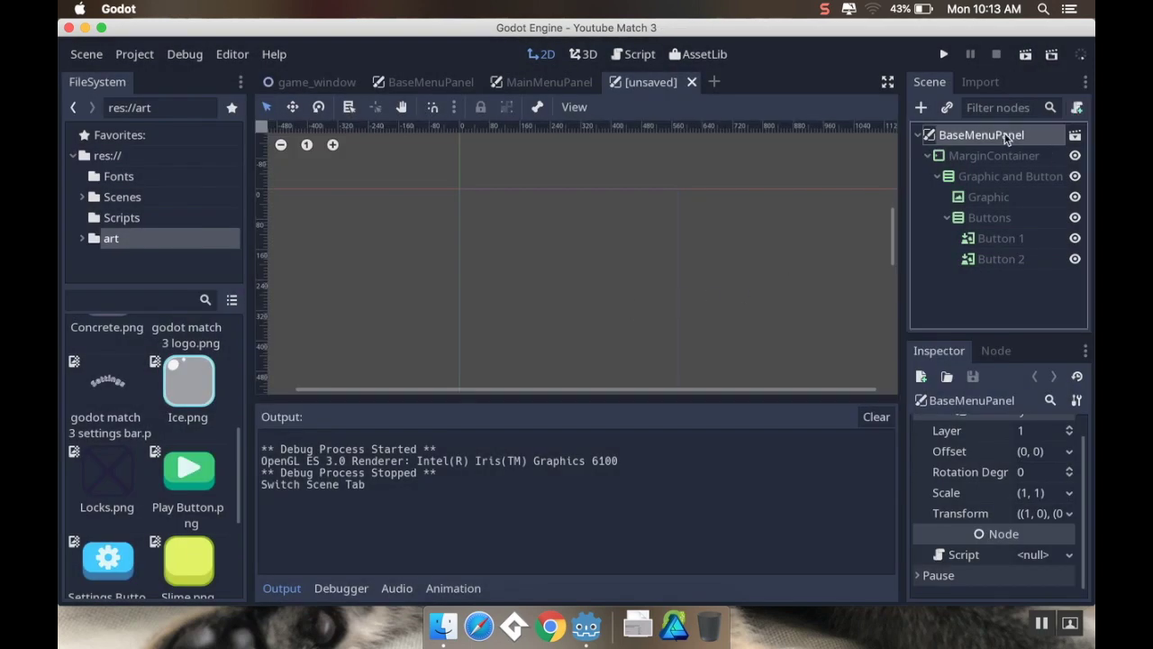
text(Set)
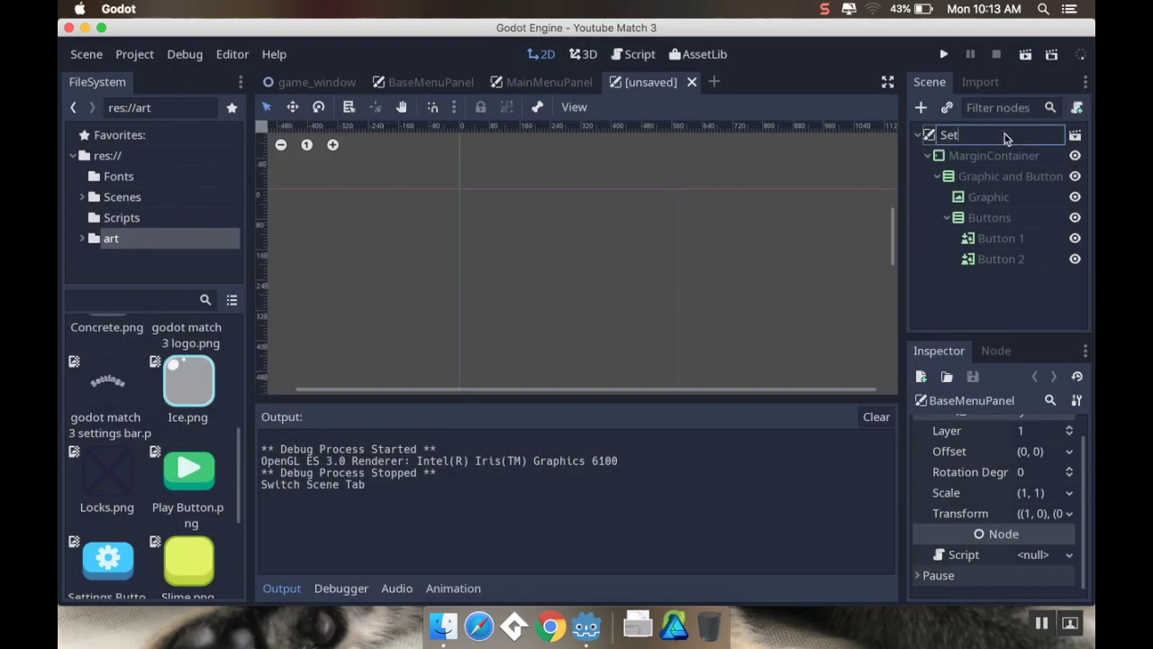
text(tings)
key(Return)
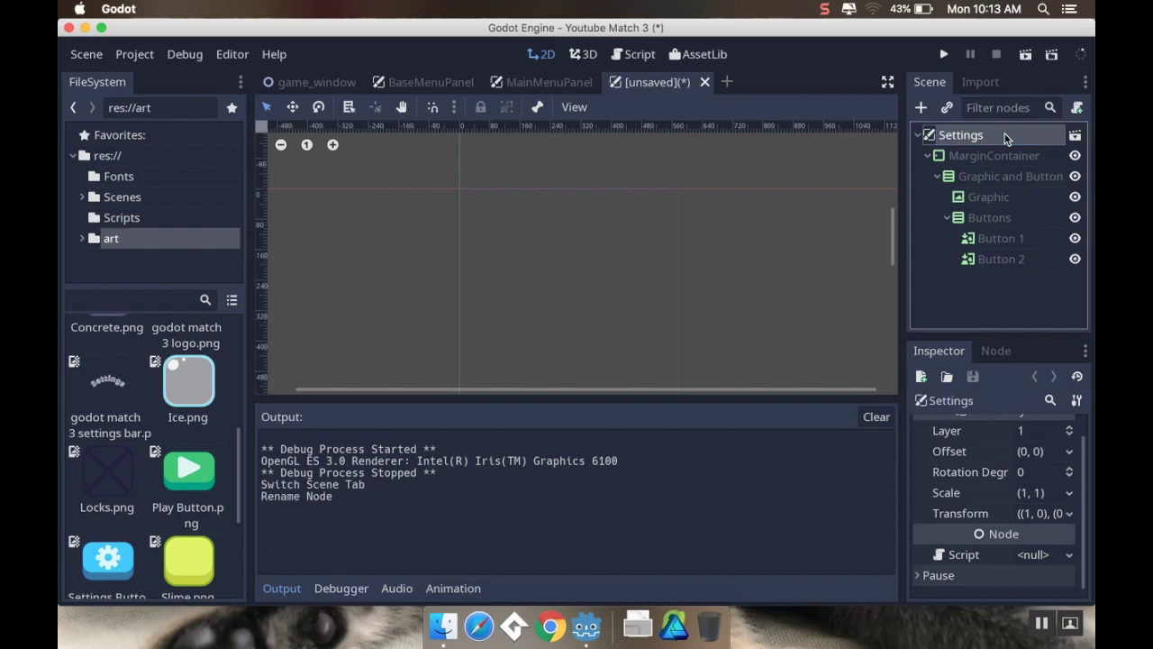
click(987, 179)
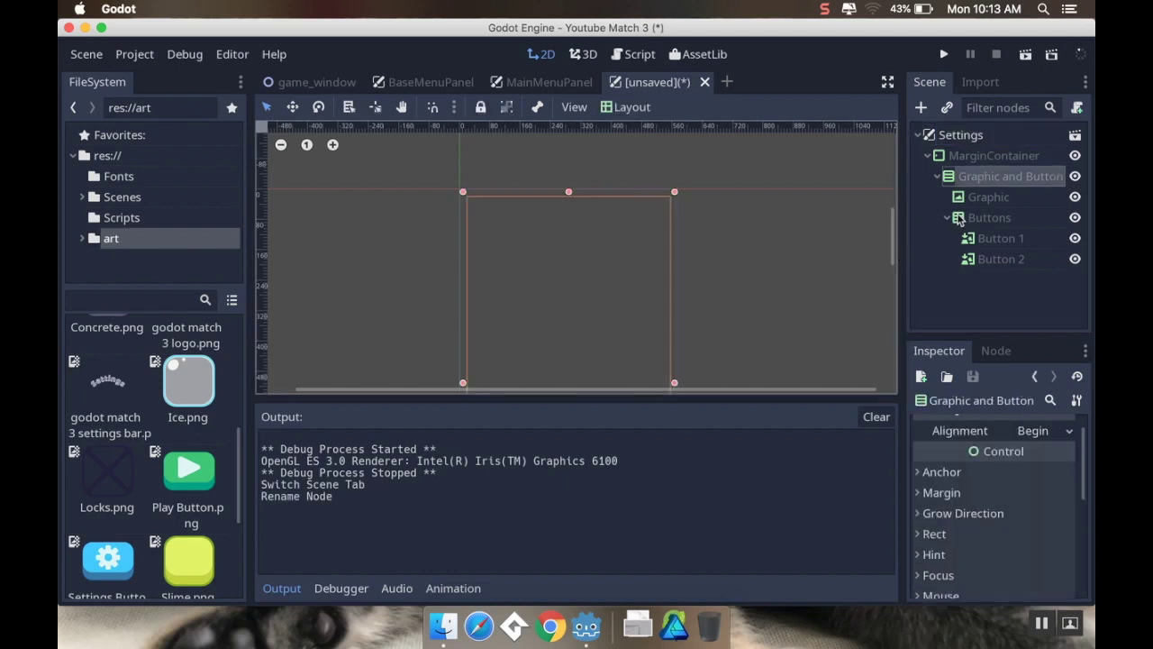
Give Graphic the godot match 3 settings bar texture, enable Expand, and set minimum size 488×488.
click(973, 199)
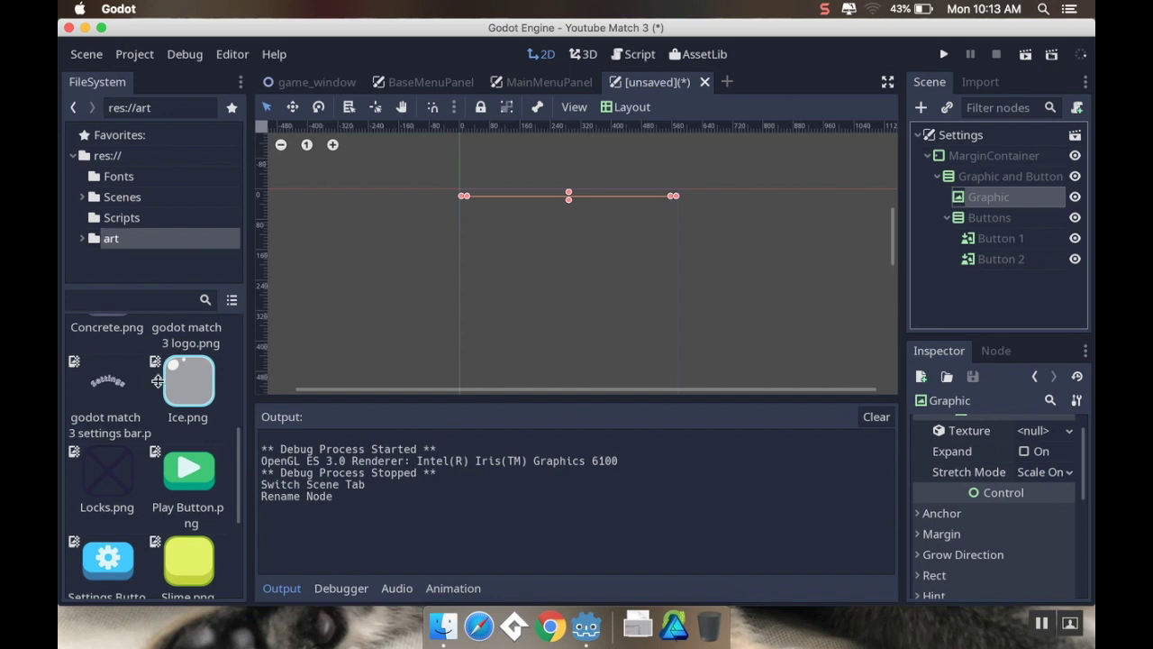
scroll(1010, 486, up, 1)
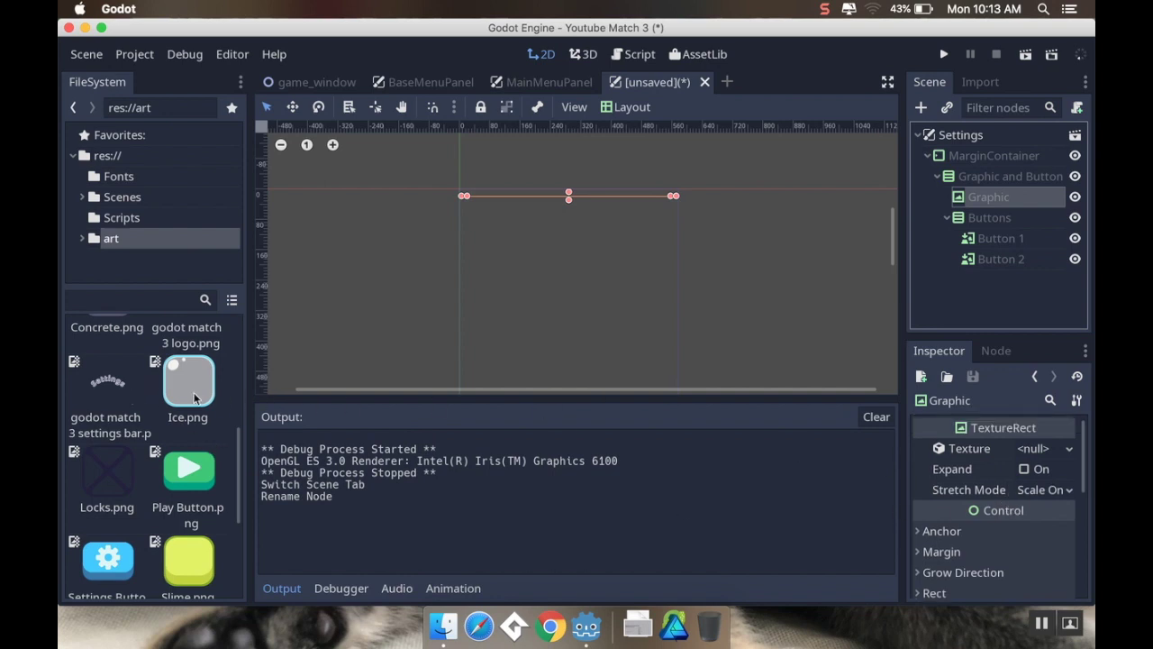
drag(116, 386, 1034, 451)
scroll(783, 262, down, 2)
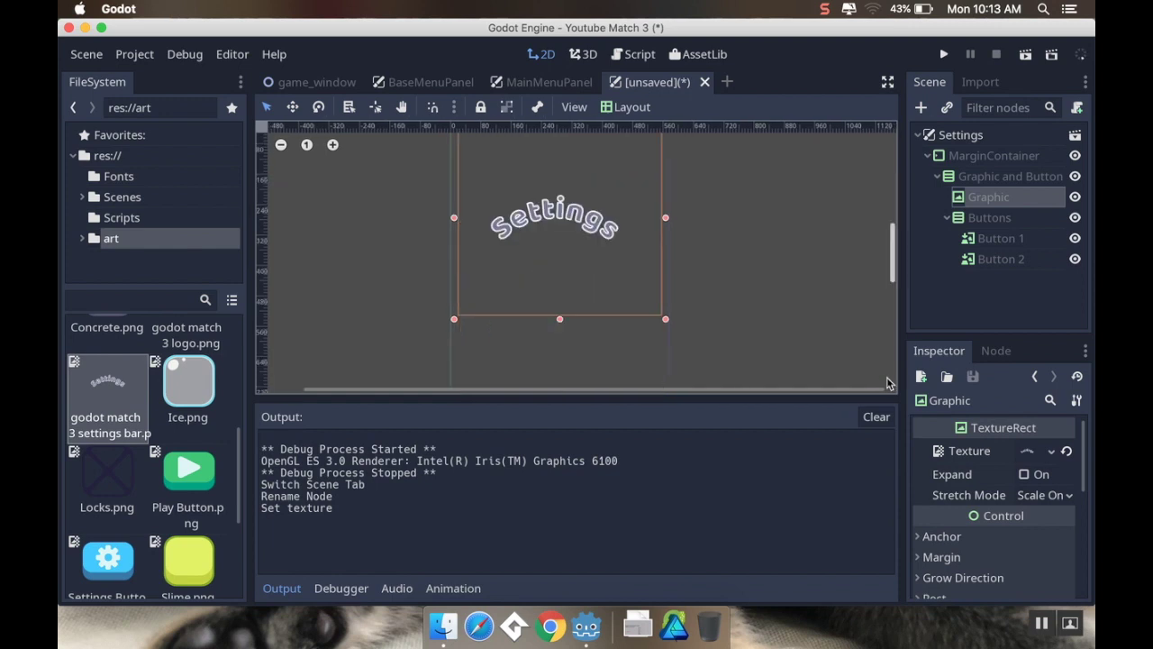
click(1023, 474)
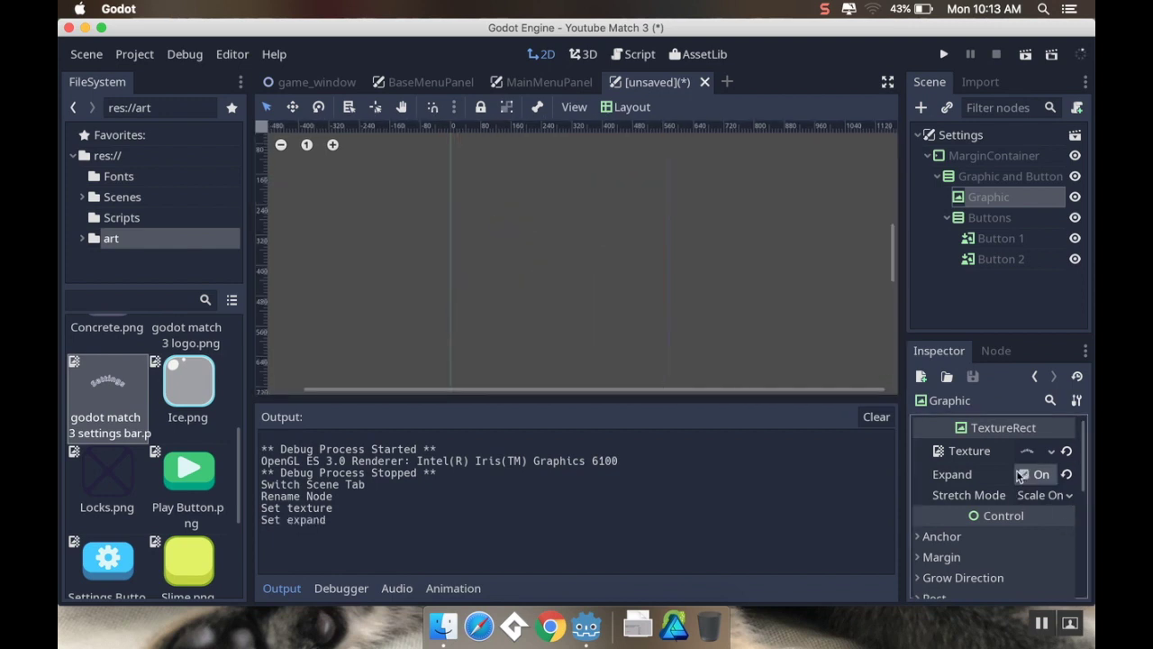
scroll(996, 514, down, 3)
click(982, 510)
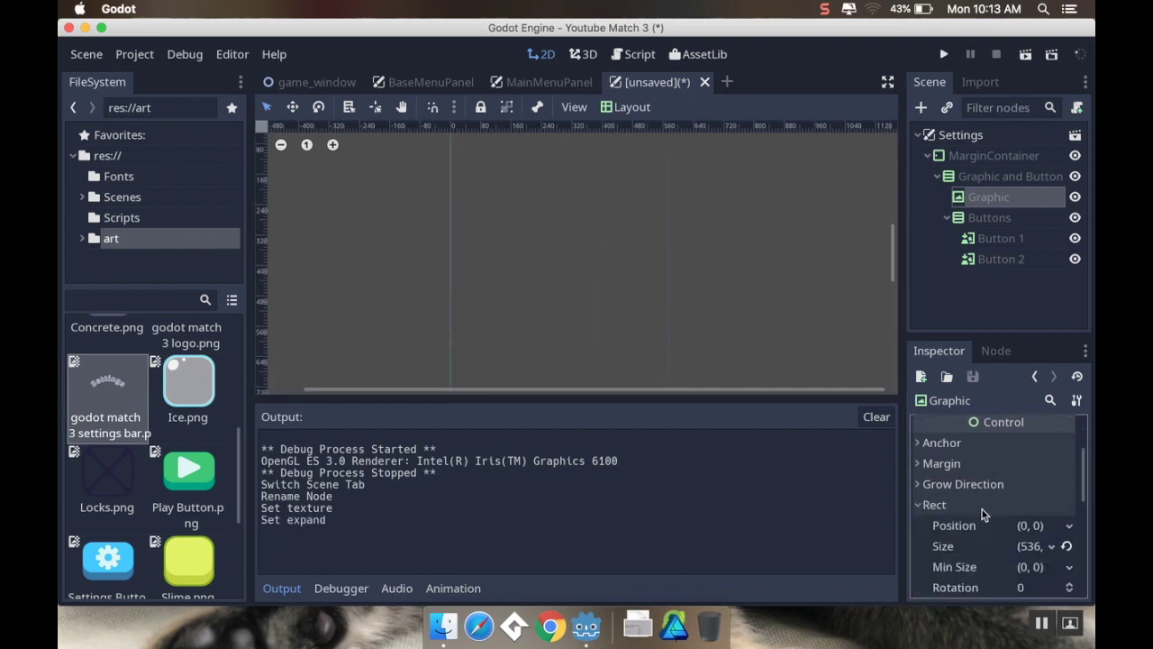
scroll(1045, 561, down, 1)
click(1036, 562)
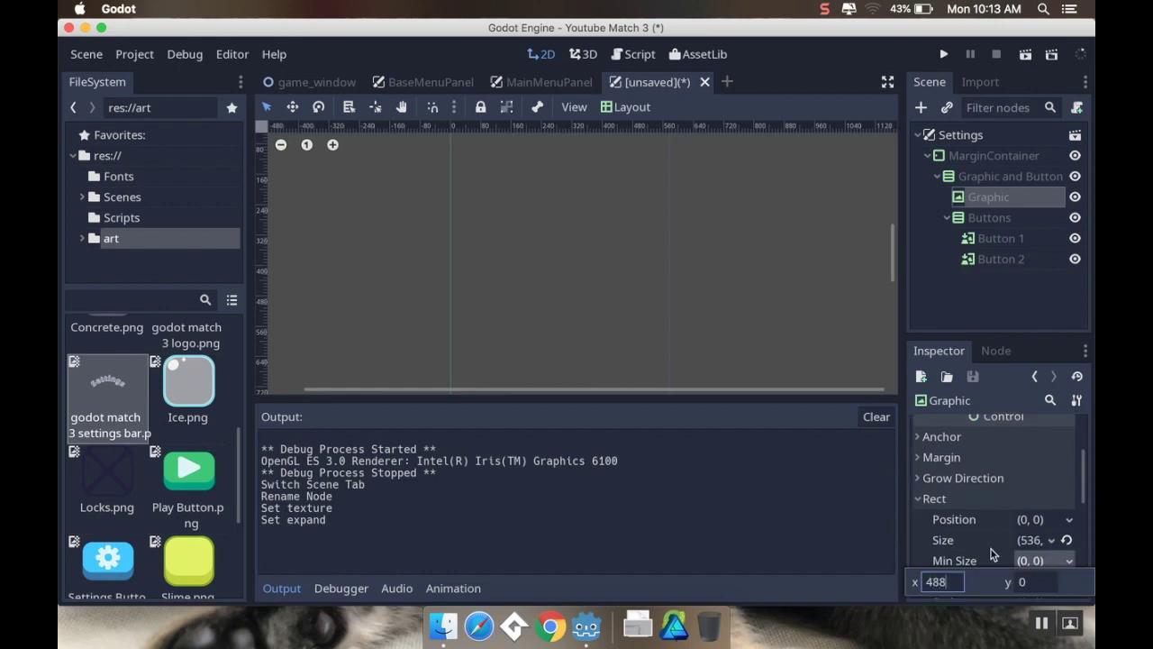
key(Tab)
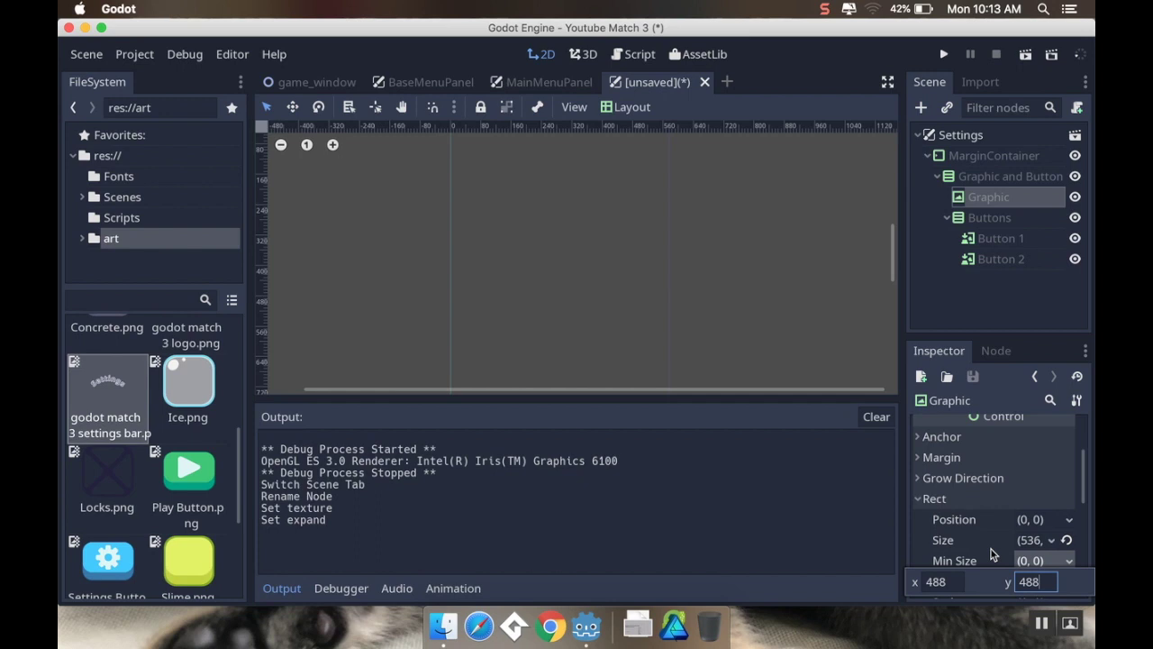
text(488)
key(Return)
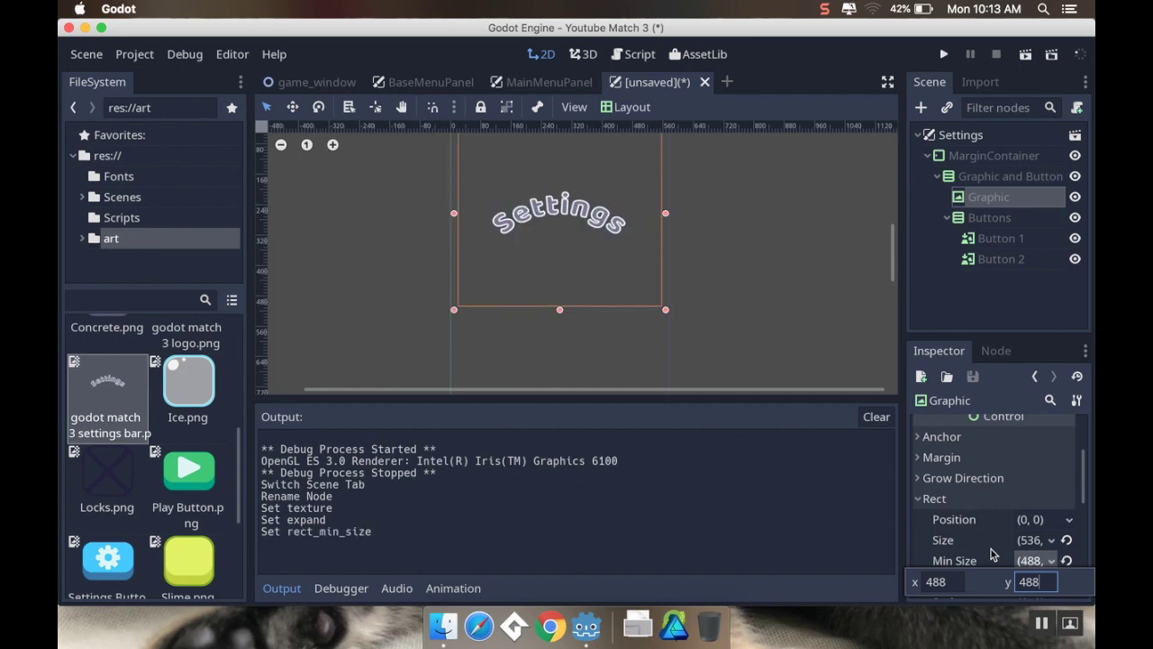
Give Button 1 the Sound On Button.png normal texture, with Expand on and Keep Aspect Centered stretching.
click(1027, 238)
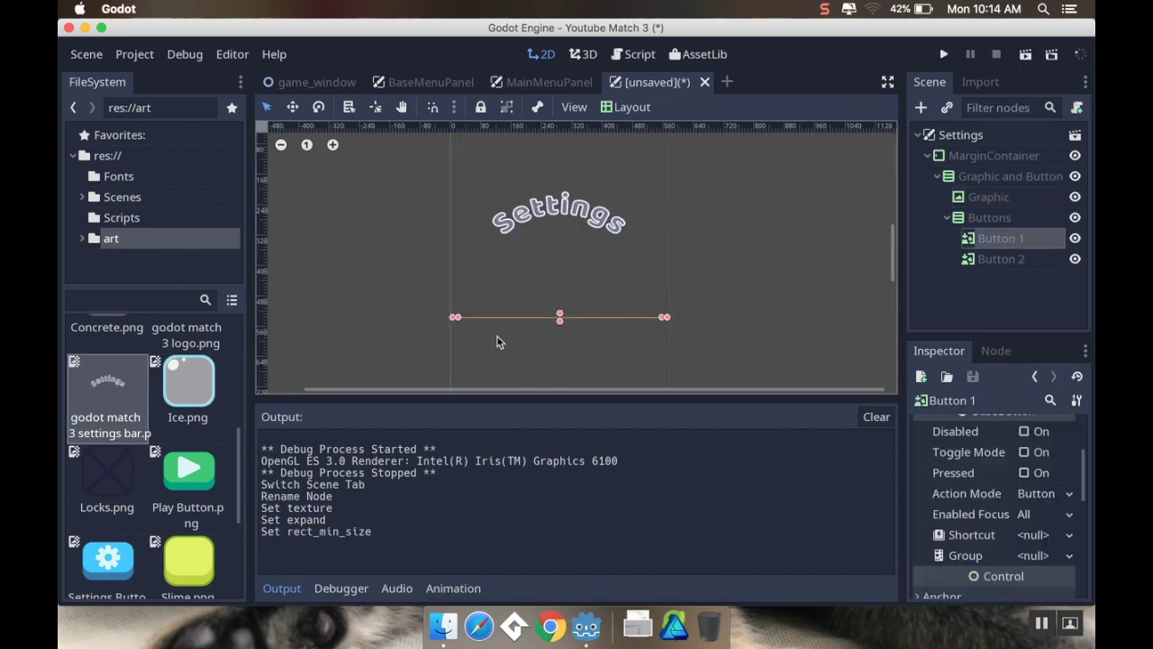
scroll(184, 505, down, 4)
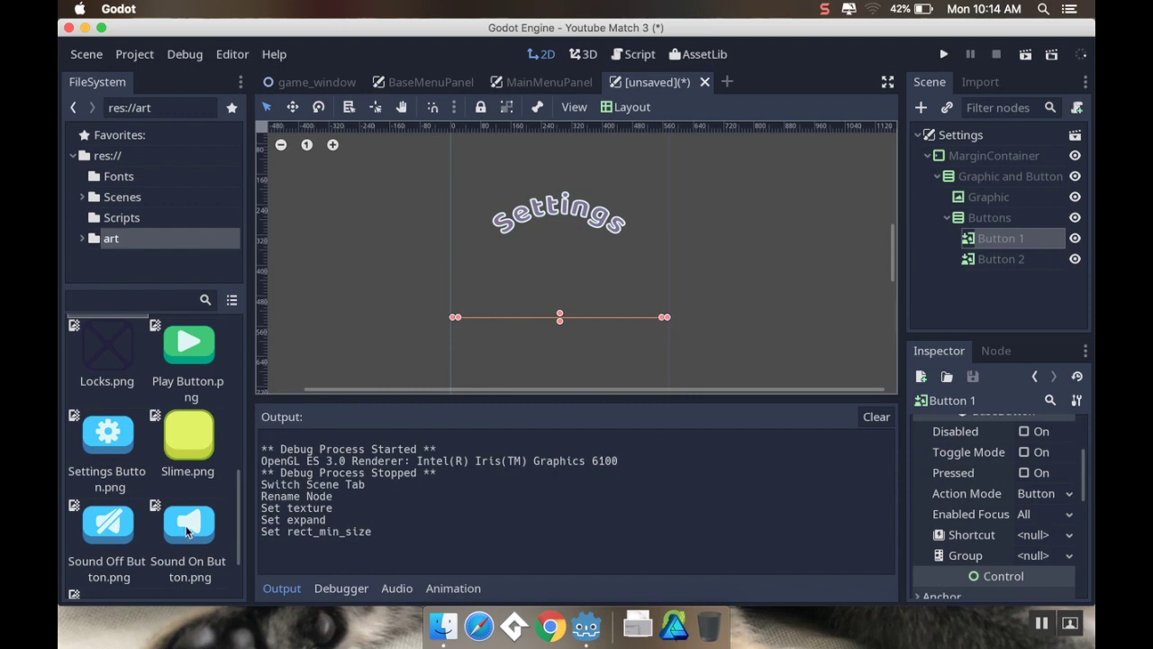
scroll(1047, 500, up, 3)
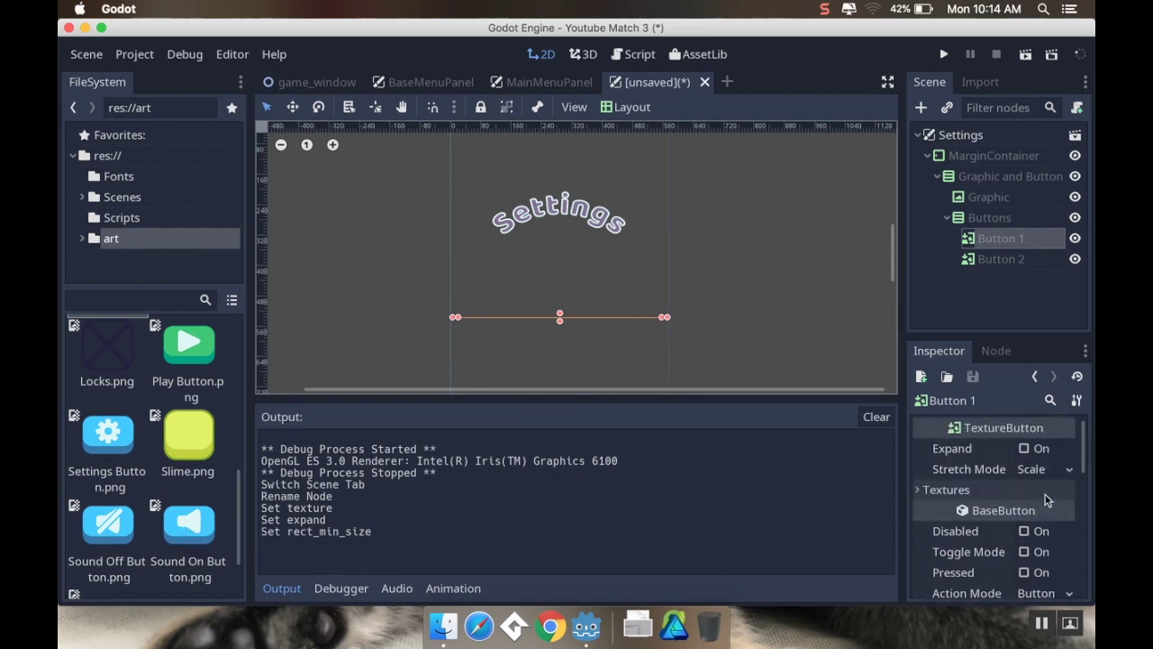
click(1025, 448)
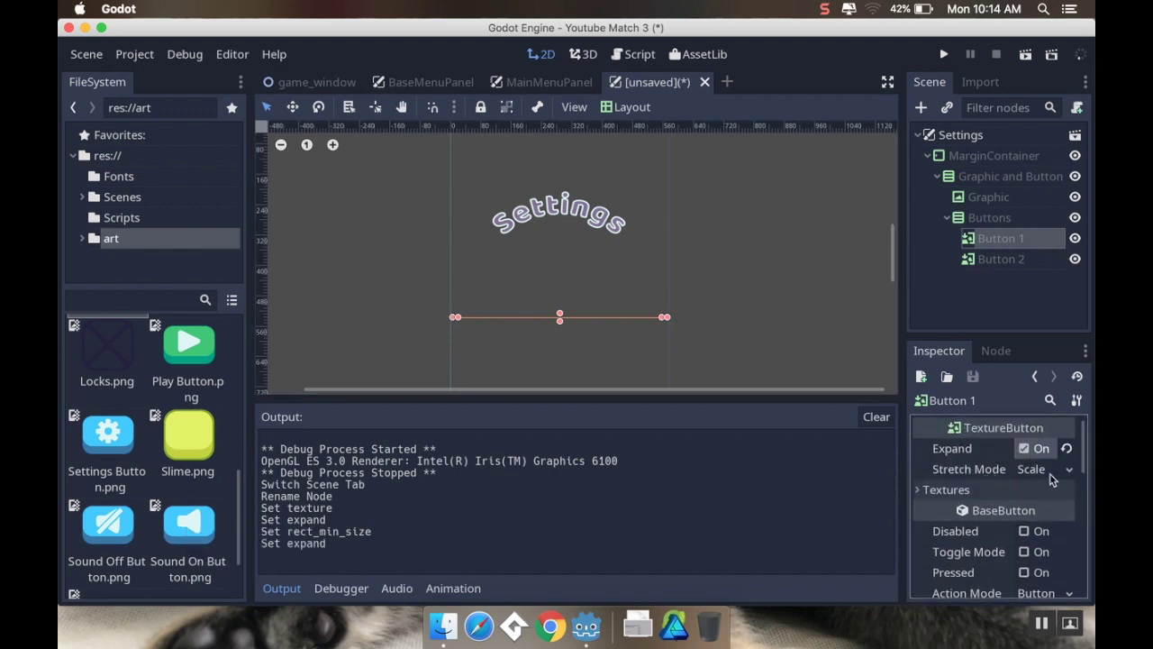
click(1054, 471)
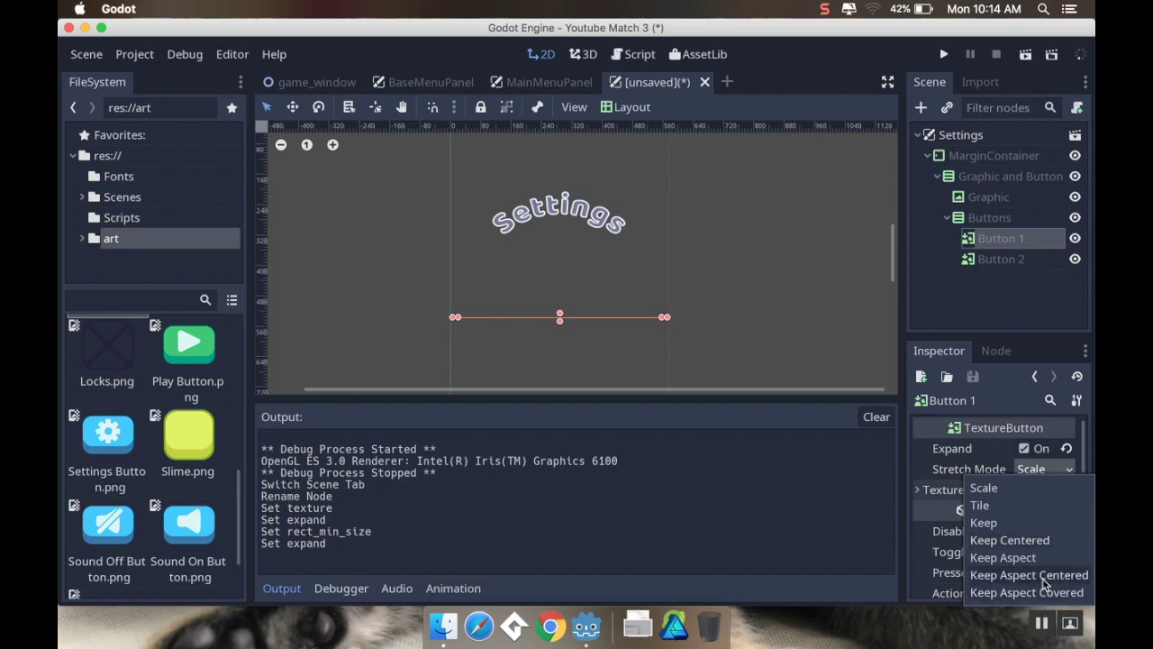
click(991, 523)
click(994, 496)
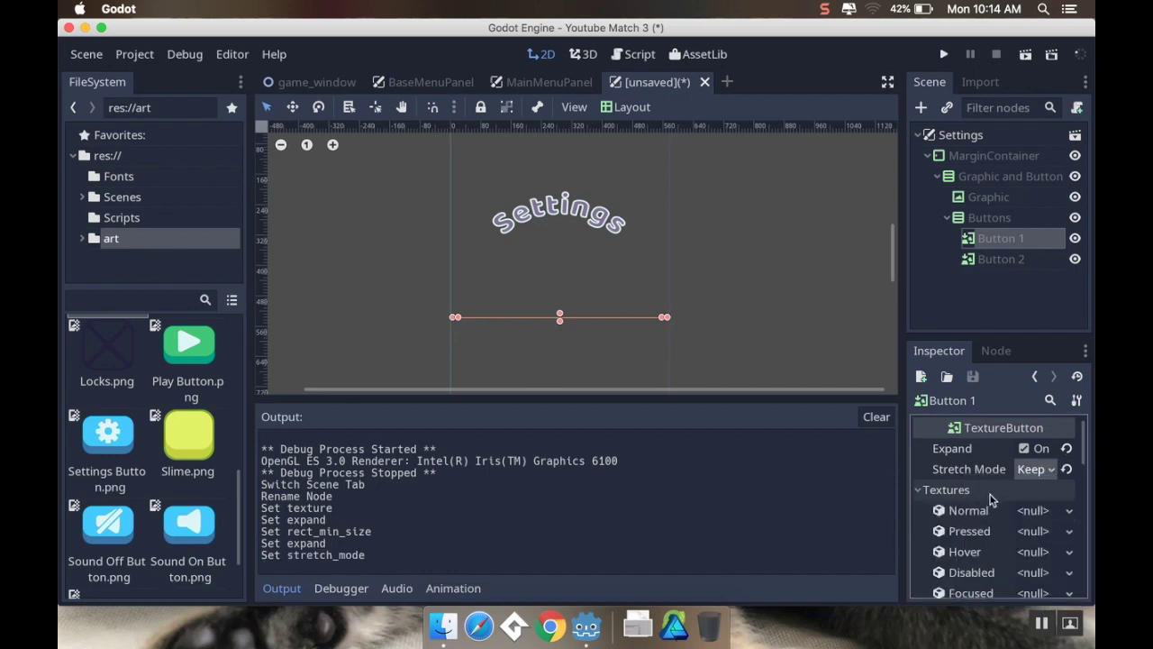
click(190, 530)
drag(478, 534, 1034, 511)
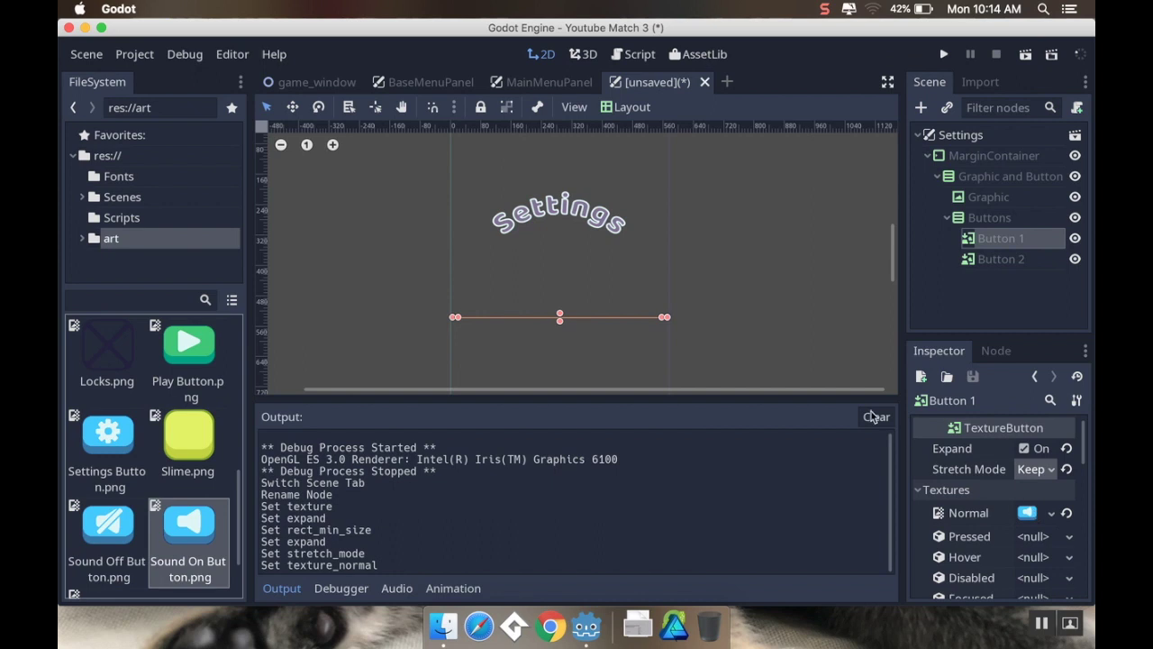
Set Button 1's Rect minimum size to 512×256.
scroll(802, 266, down, 2)
scroll(1021, 523, down, 4)
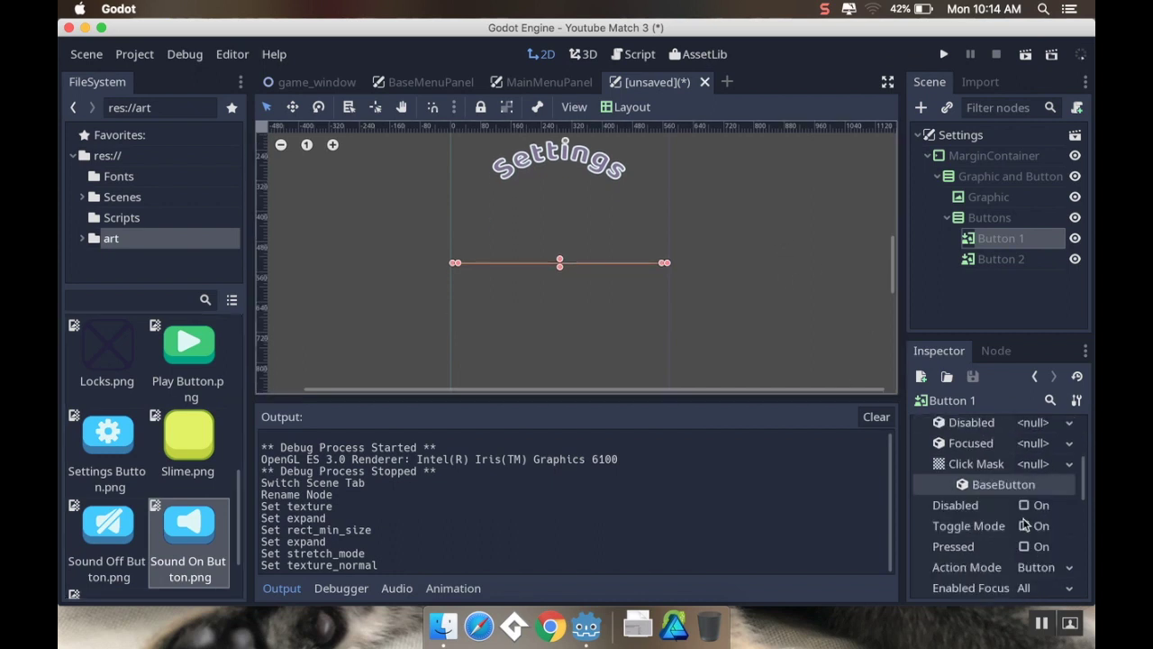
scroll(1021, 523, down, 5)
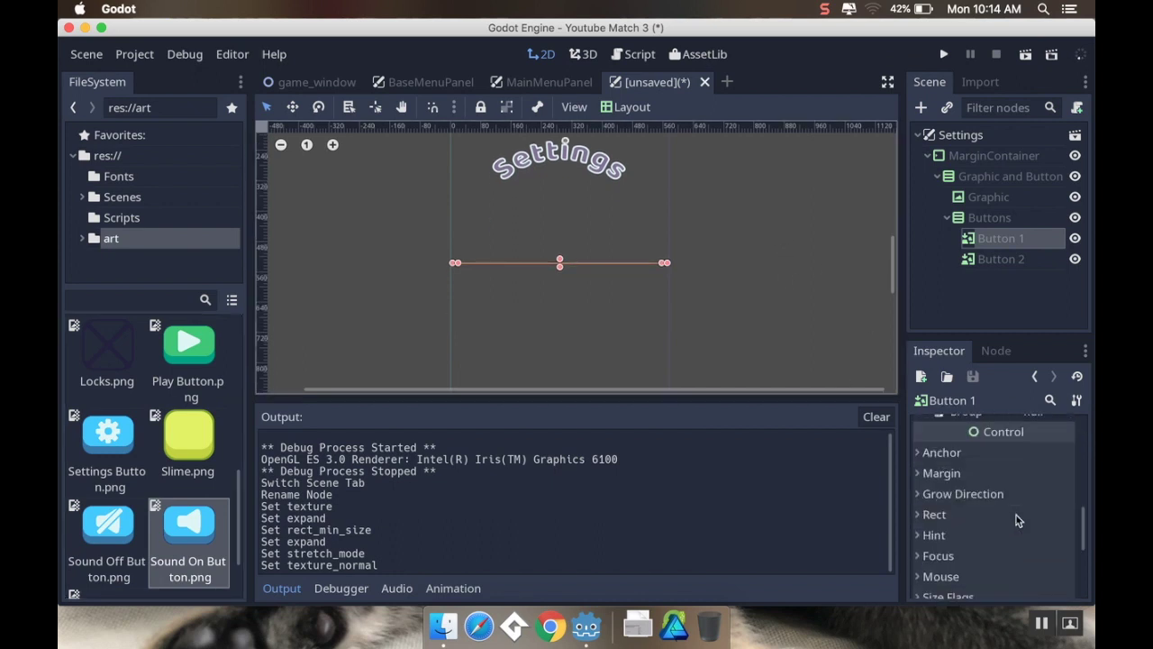
click(950, 519)
scroll(1012, 531, down, 1)
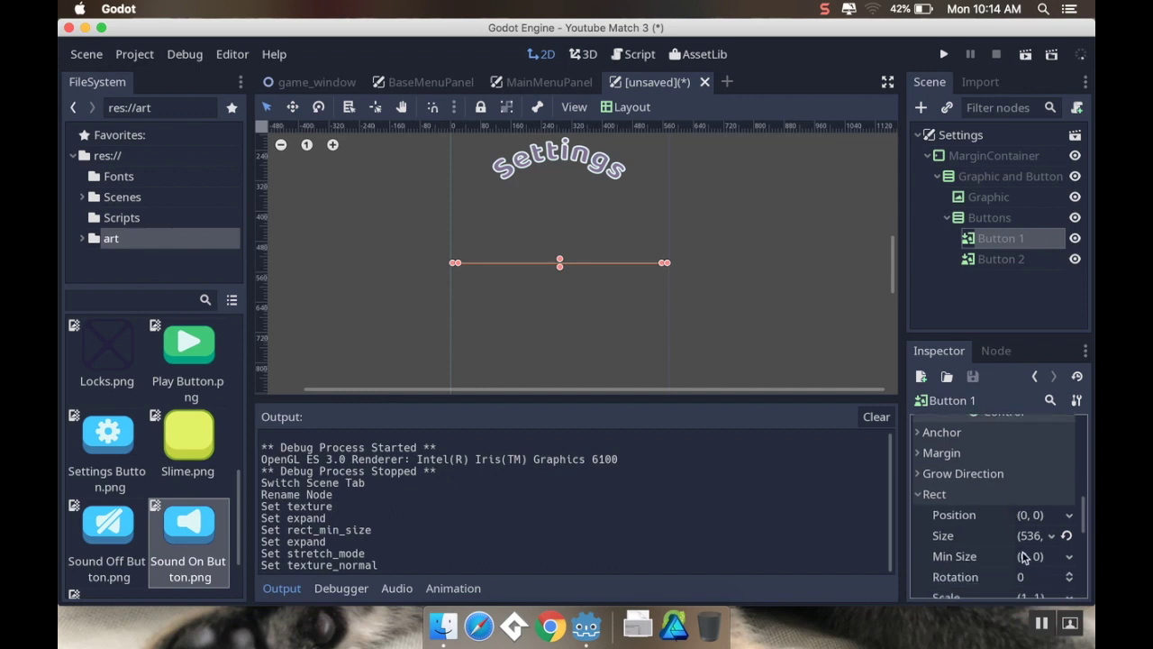
click(1025, 557)
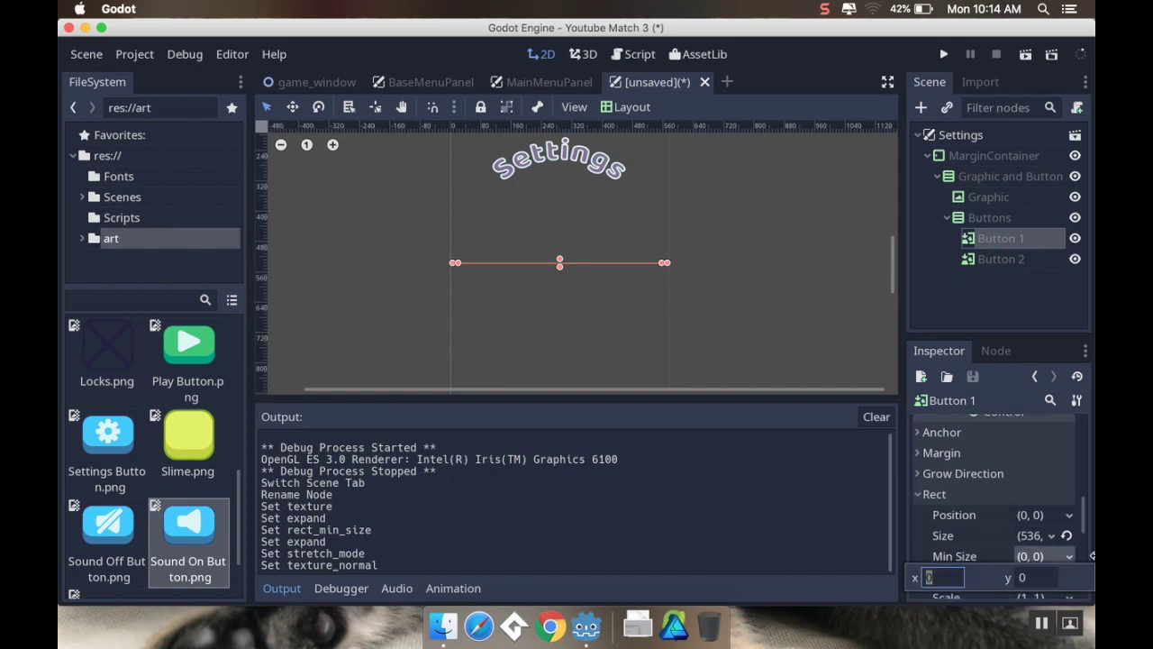
text(512)
key(Tab)
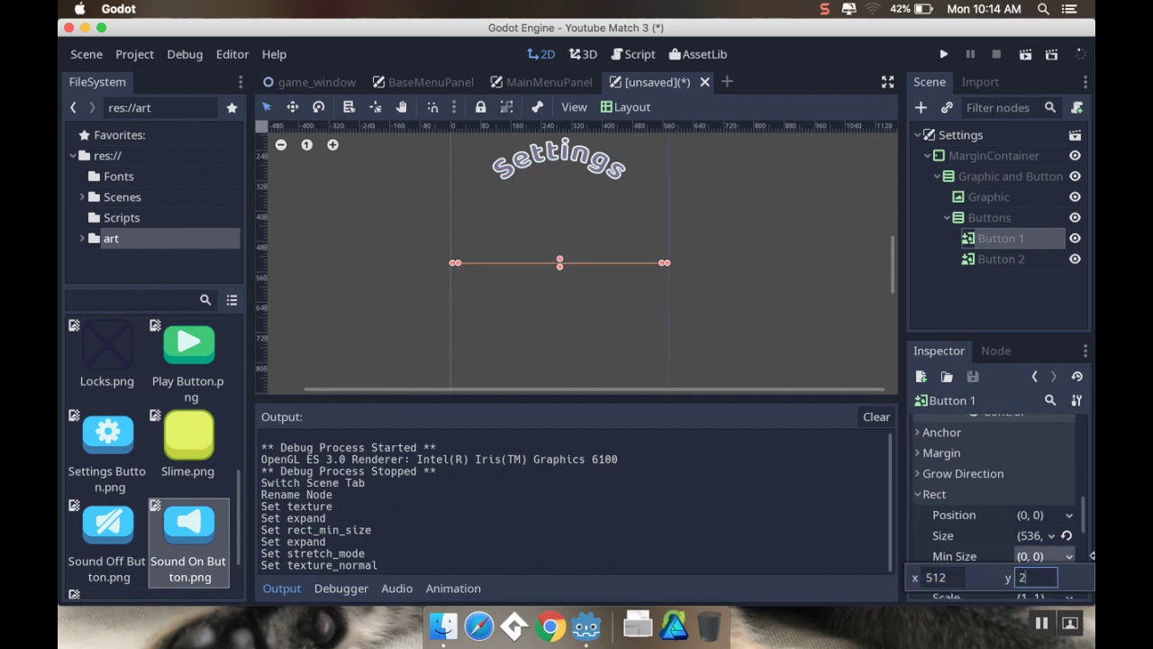
key(Return)
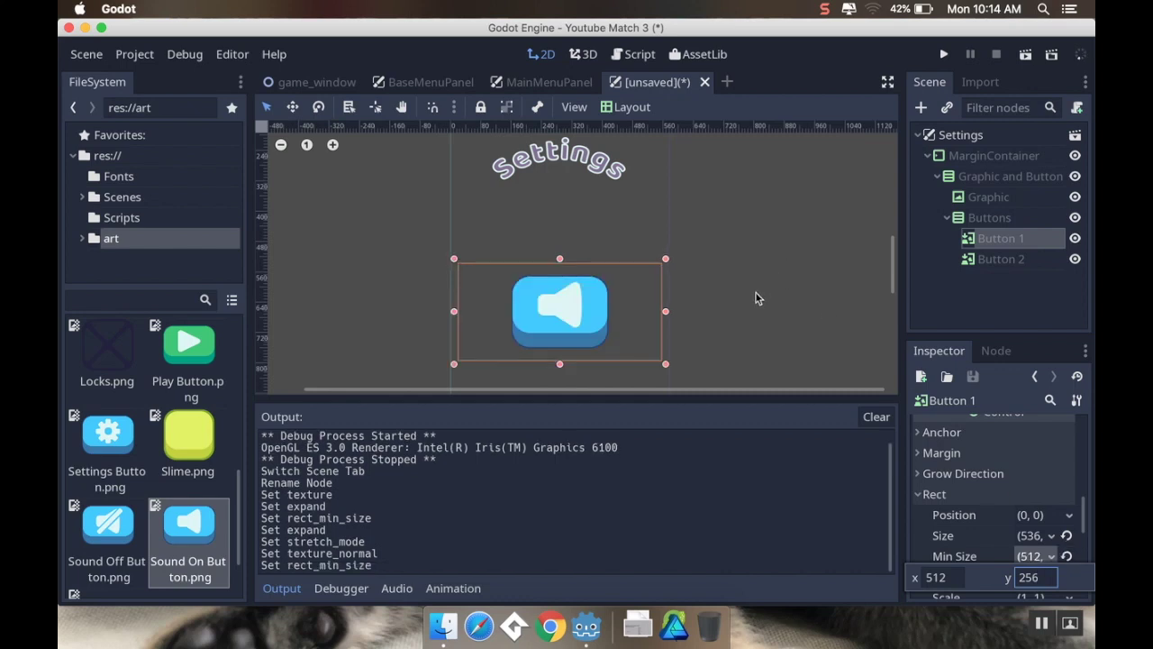
scroll(726, 216, down, 5)
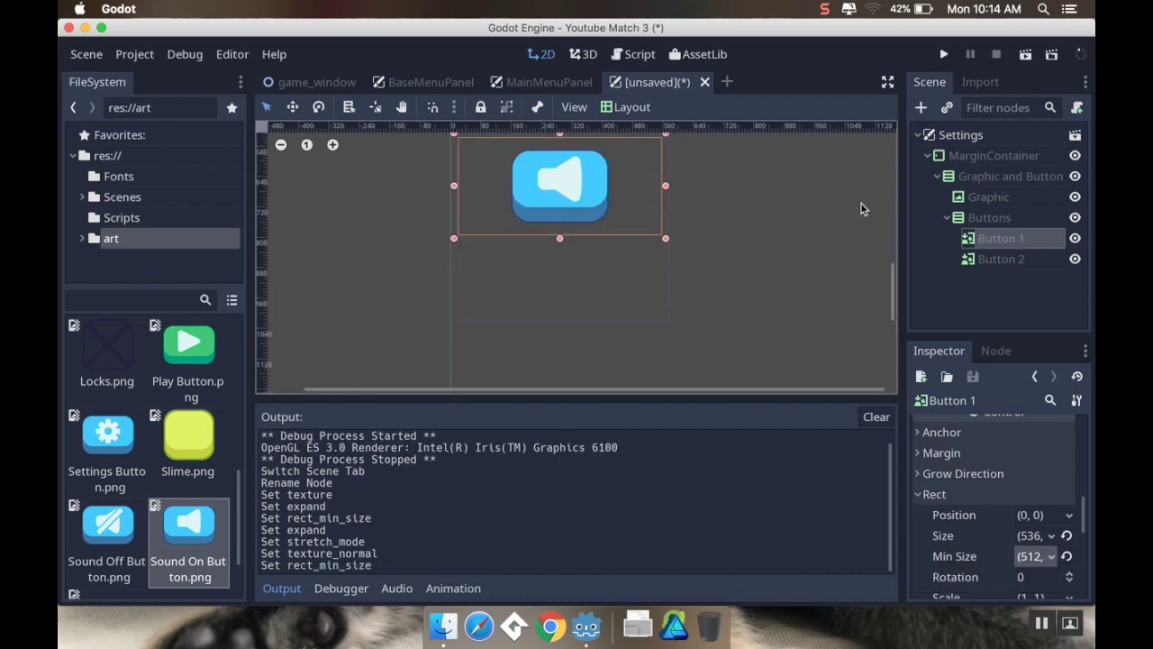
Select Button 2, enable Expand and set Stretch Mode to Keep Aspect Centered.
click(985, 263)
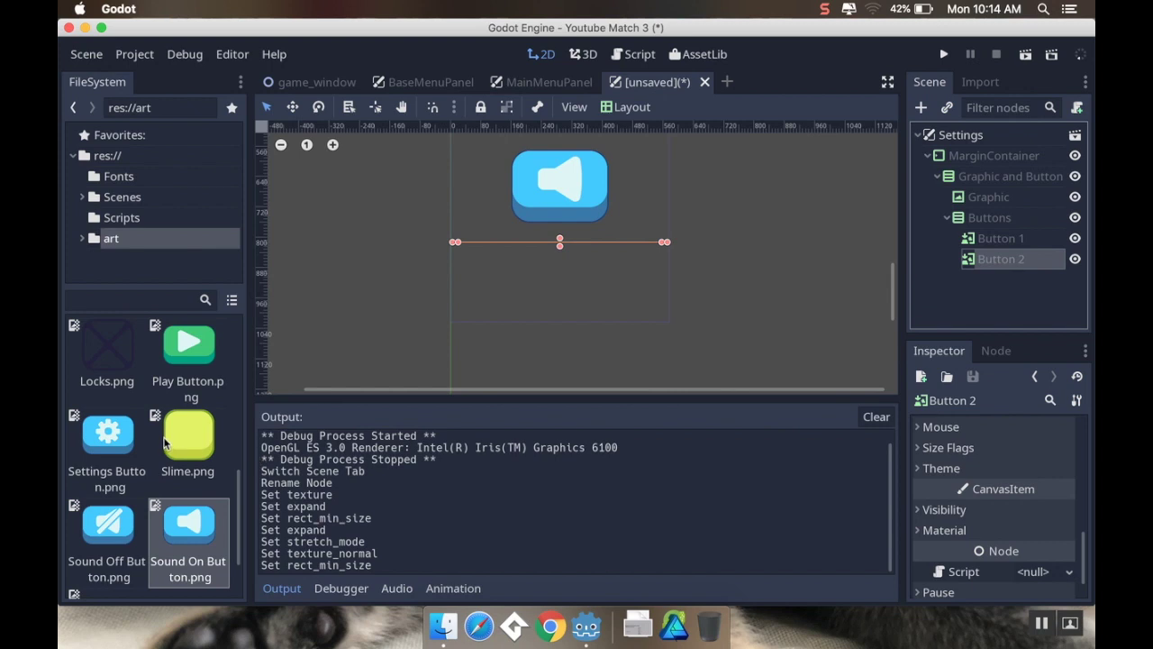
scroll(165, 442, up, 5)
scroll(980, 466, up, 10)
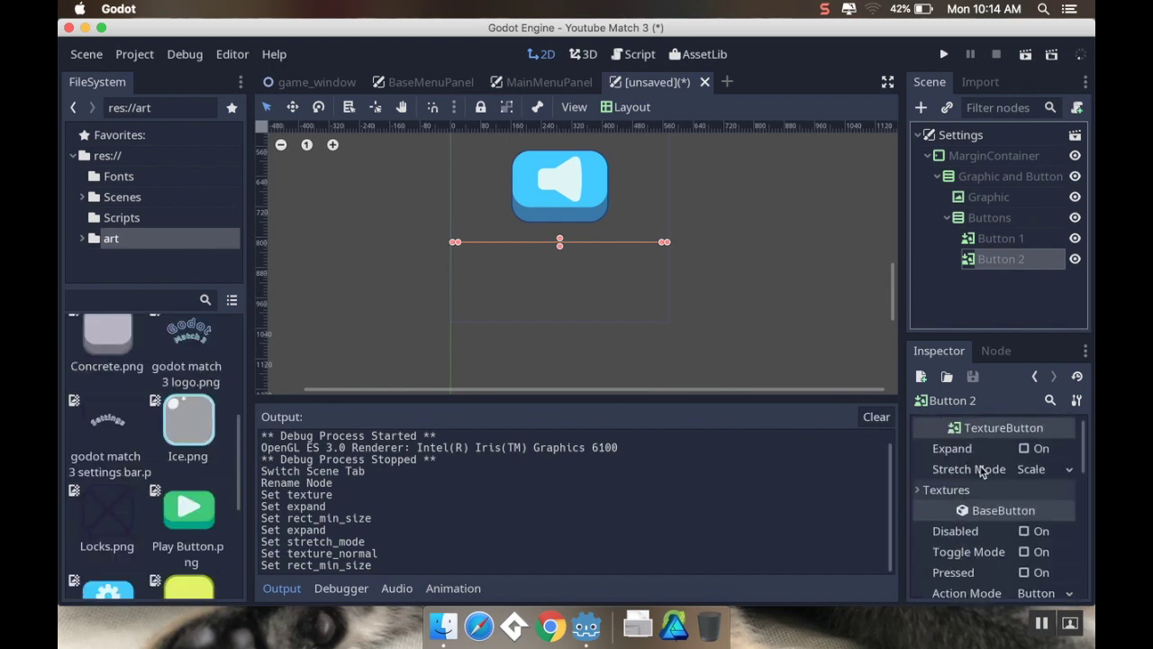
click(1024, 449)
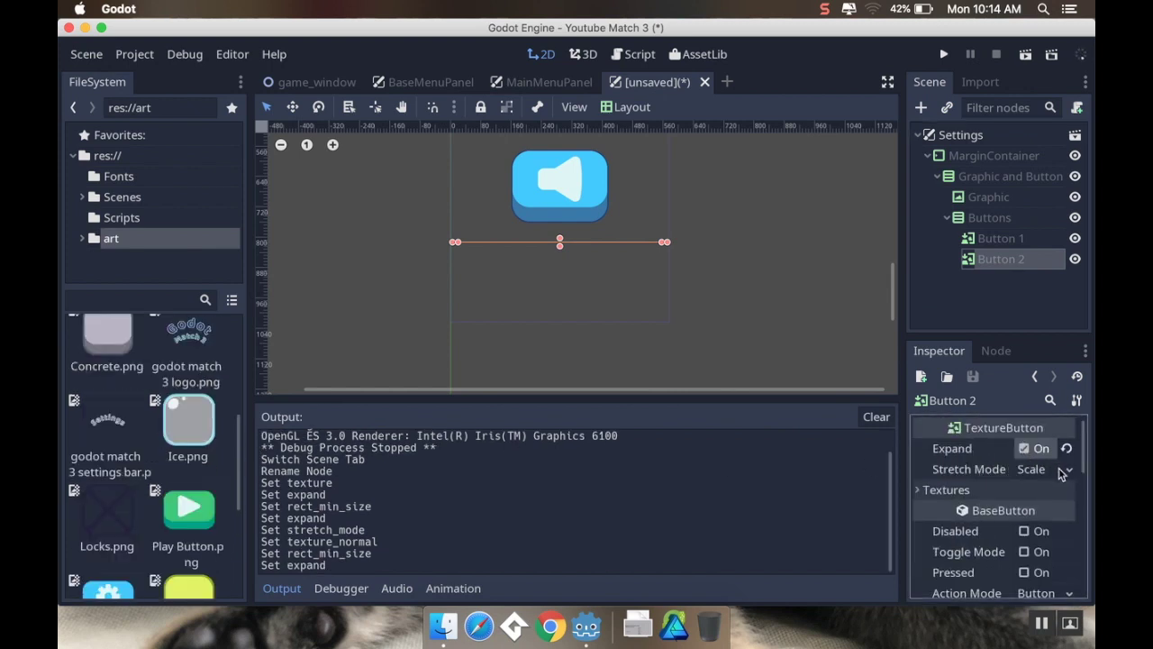
click(1063, 470)
click(1041, 574)
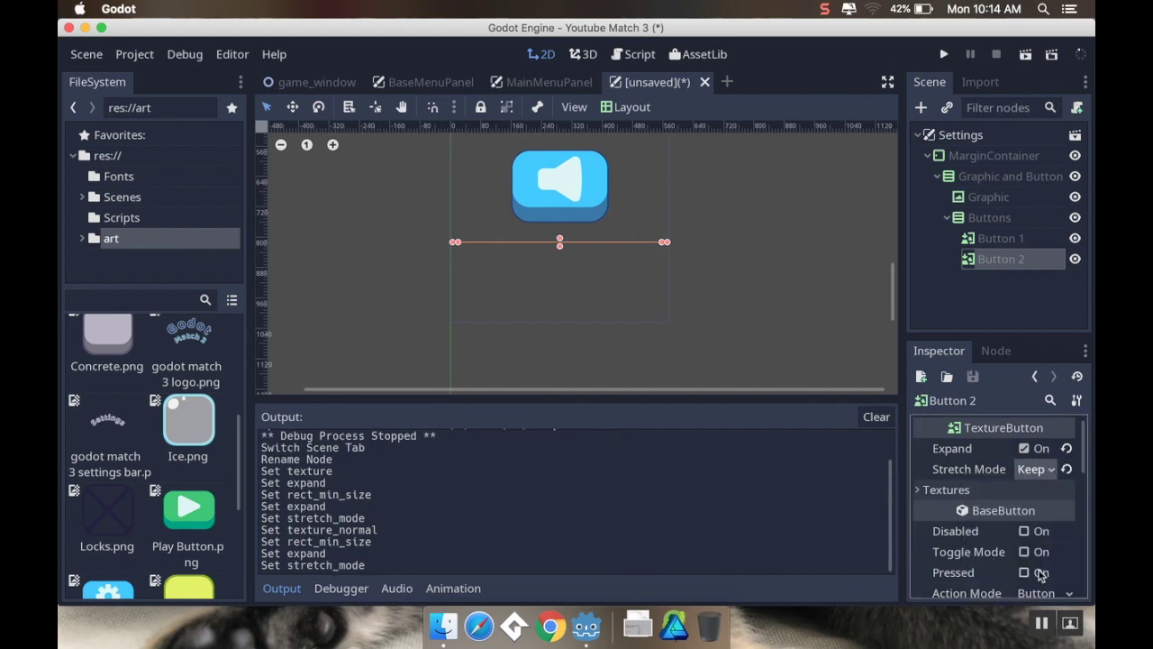
Assign Back Button.png as Button 2's Normal texture.
scroll(166, 407, up, 5)
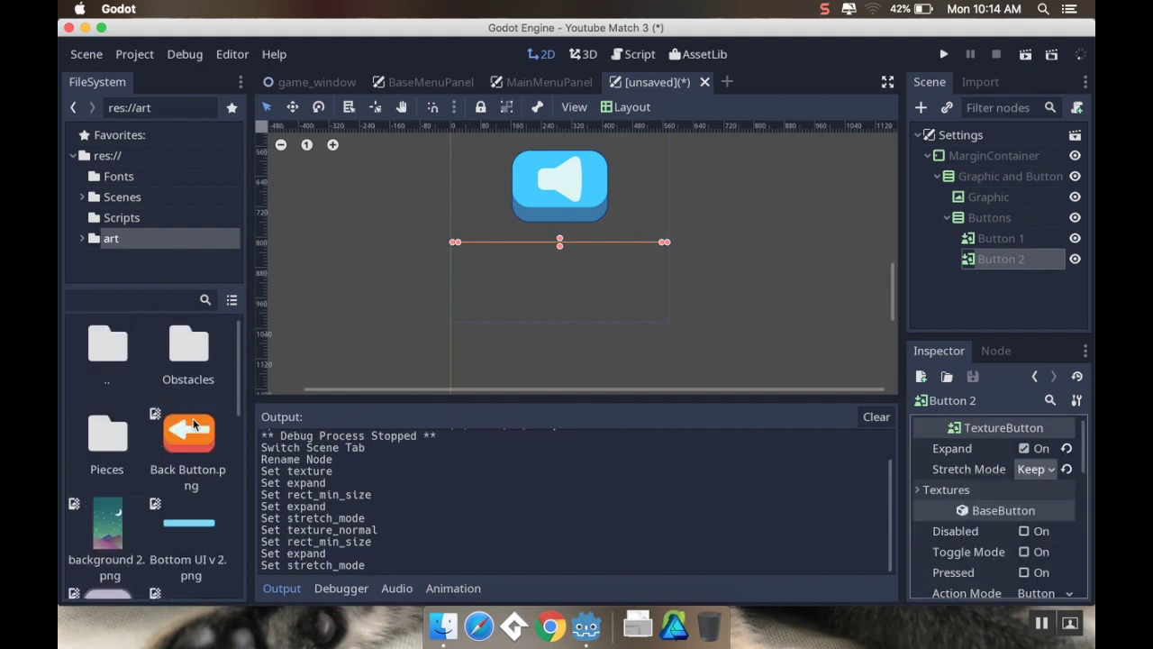
click(978, 491)
drag(189, 434, 1073, 513)
scroll(1033, 527, down, 1)
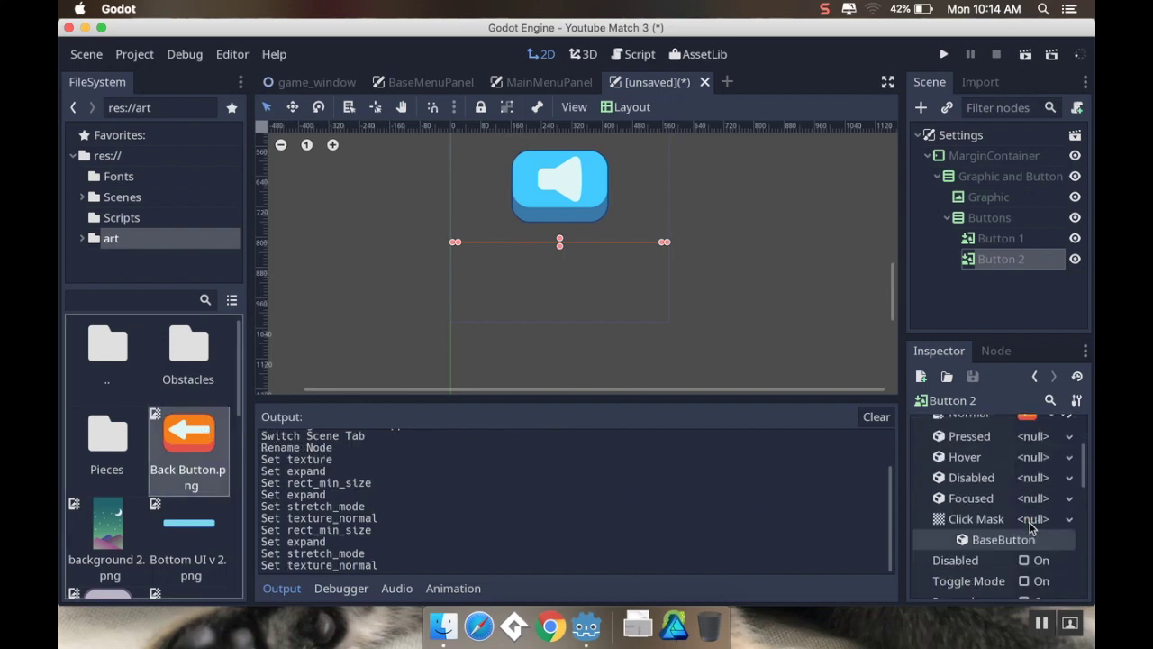
scroll(1032, 527, up, 1)
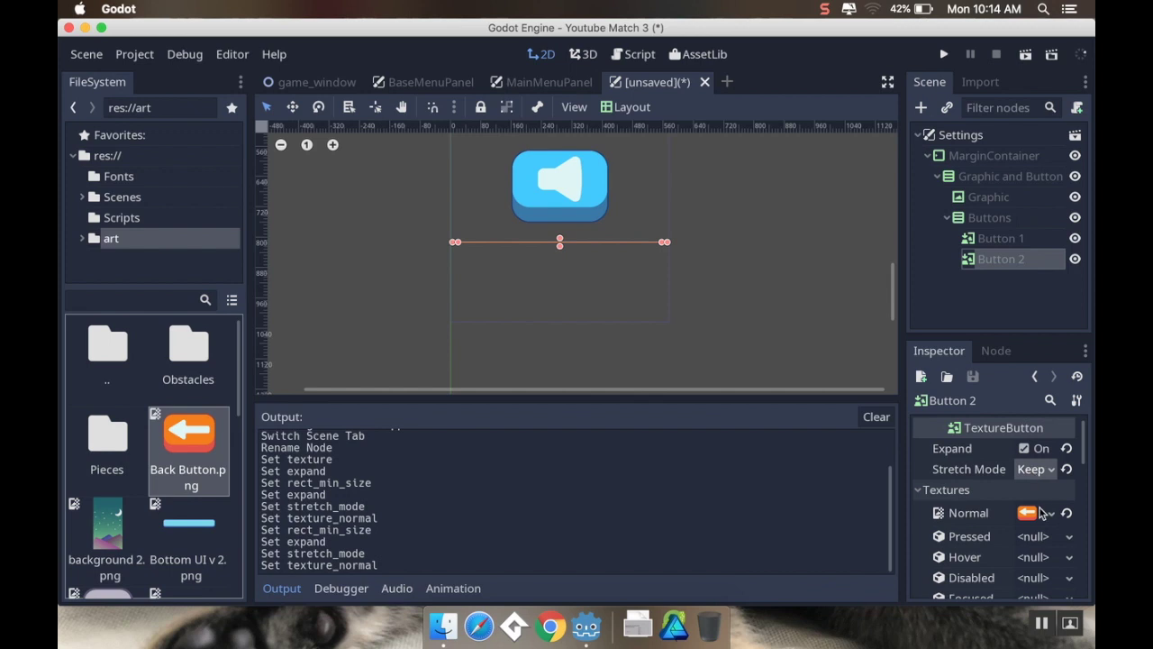
scroll(1041, 518, down, 6)
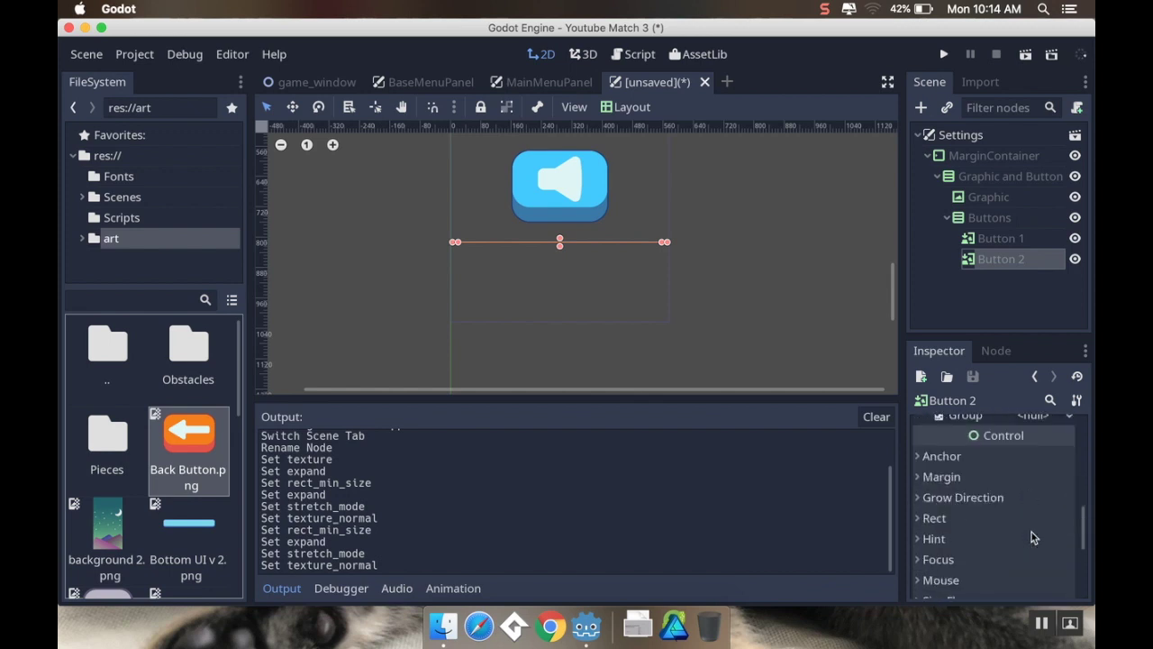
Set Button 2's minimum size to 512 × 128.
click(967, 522)
scroll(1027, 530, down, 2)
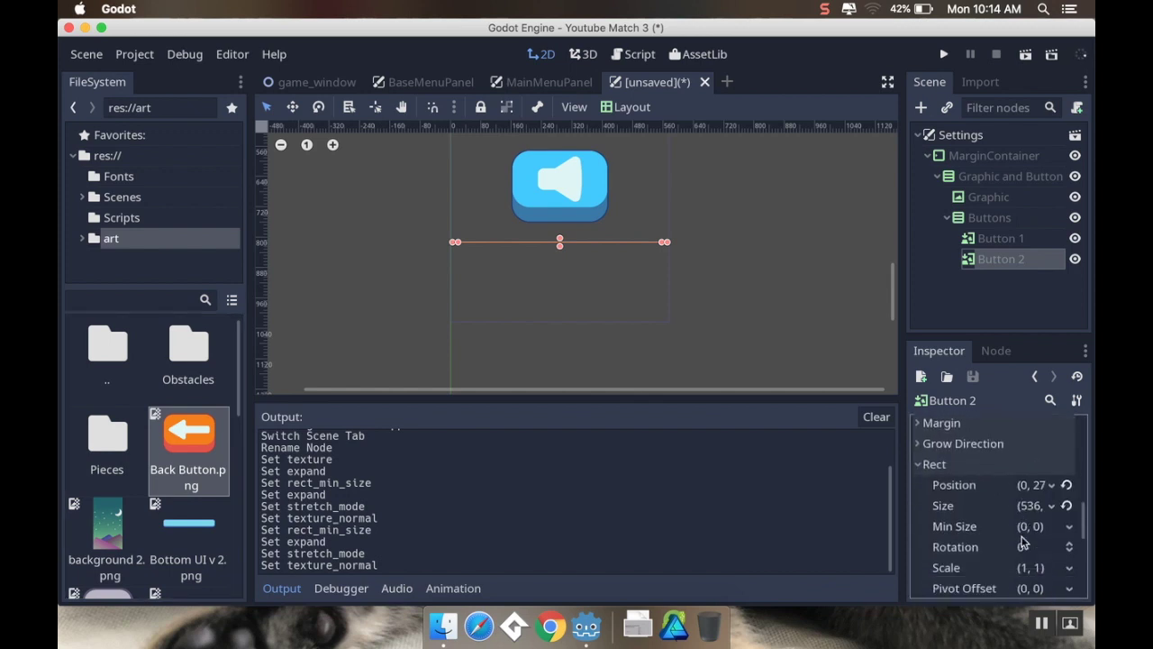
click(1030, 528)
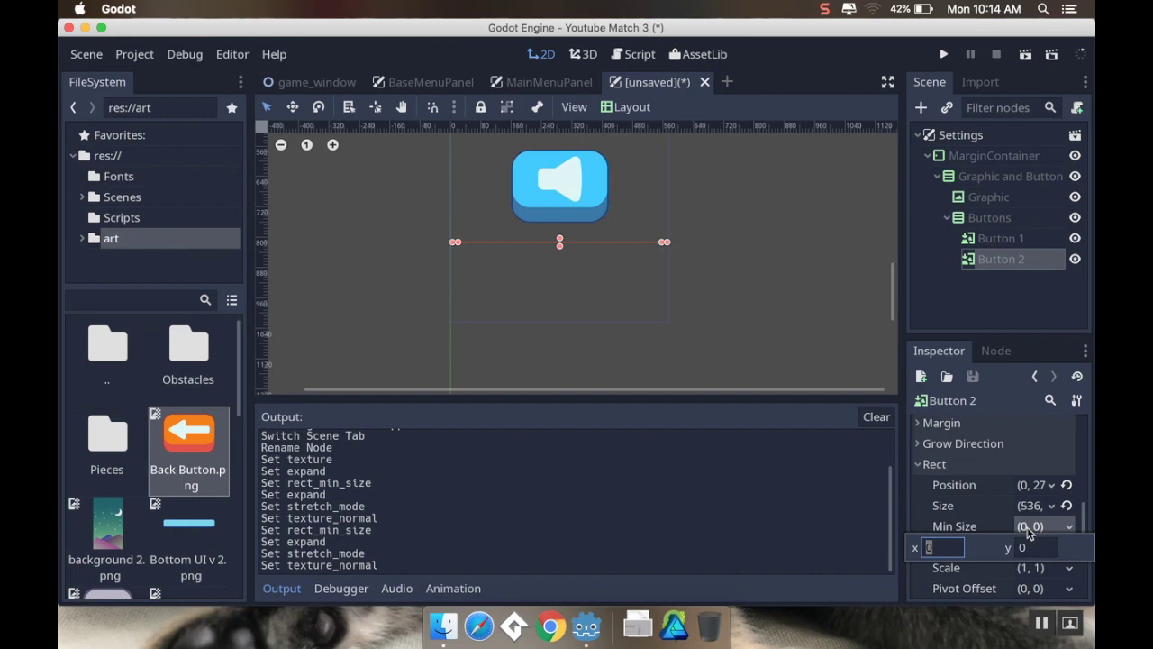
text(512)
key(Tab)
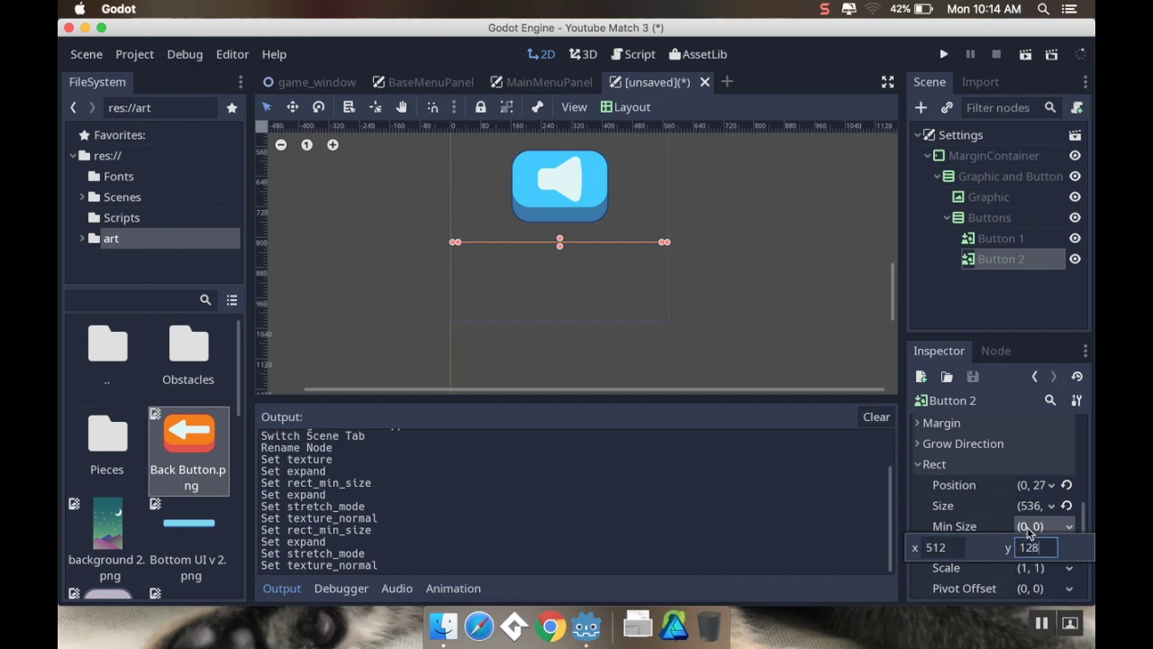
key(Return)
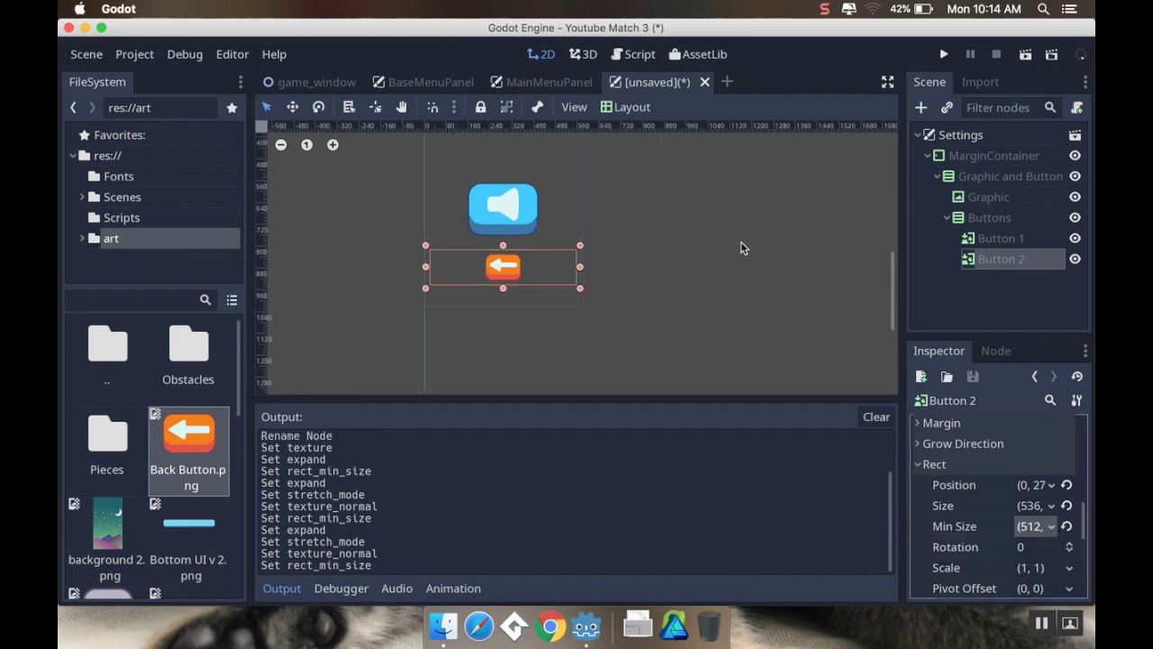
scroll(736, 314, down, 3)
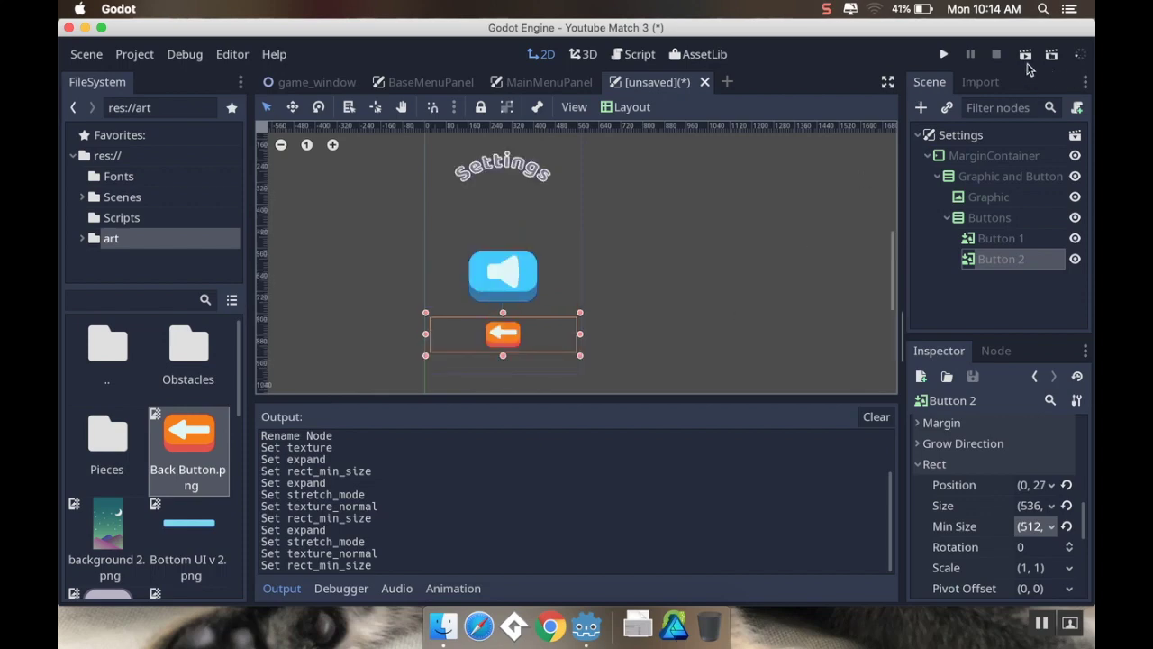
Run the Settings scene, saving it as SettingsPanel.tscn when prompted.
click(1025, 54)
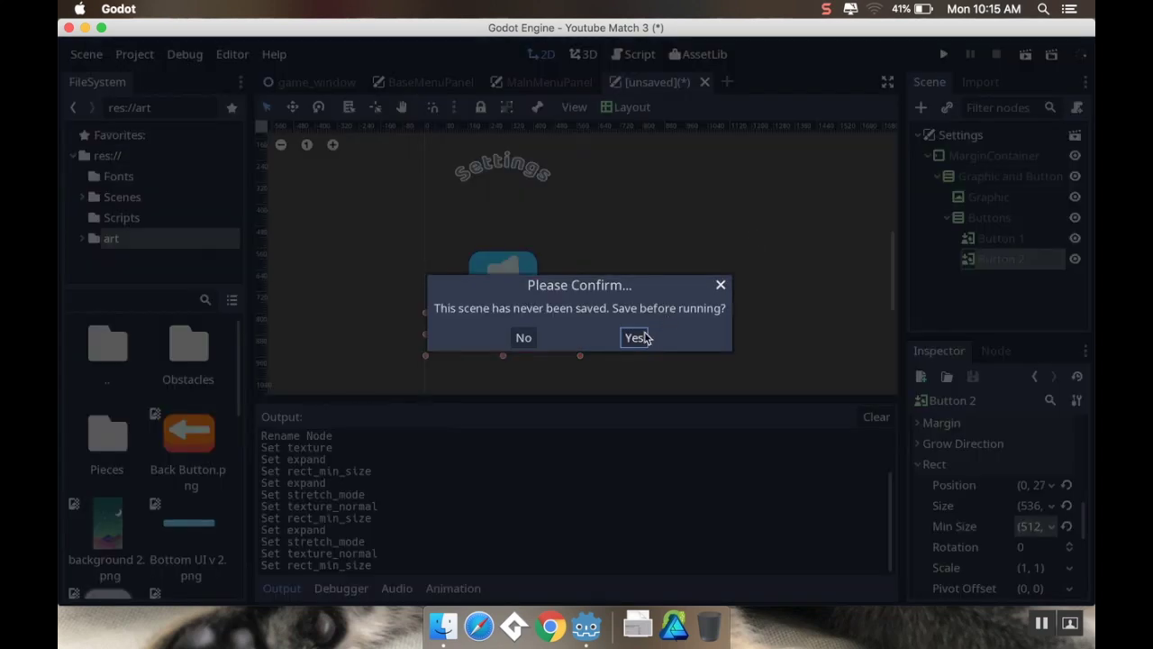
click(636, 337)
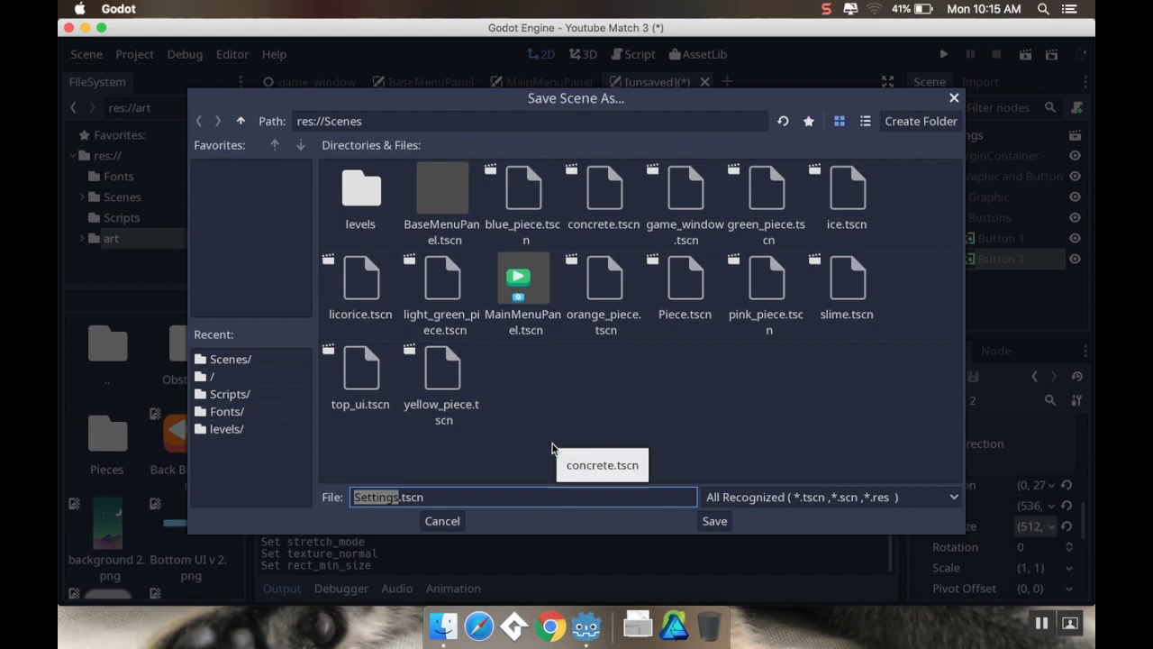
key(Home)
text(Panel)
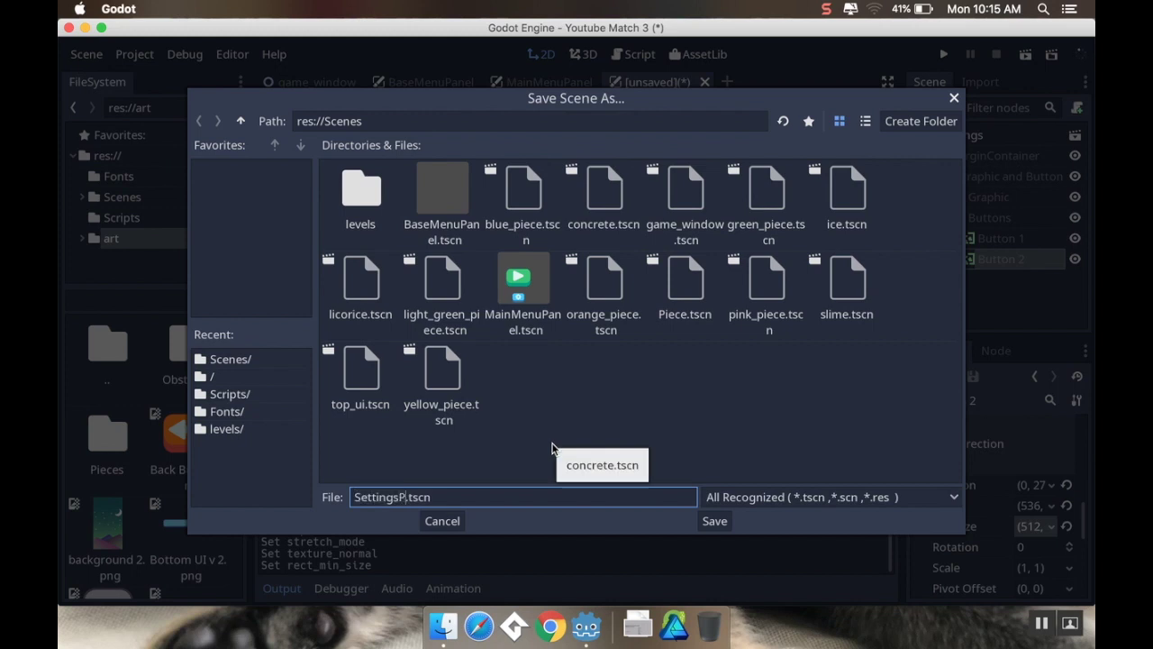
key(Return)
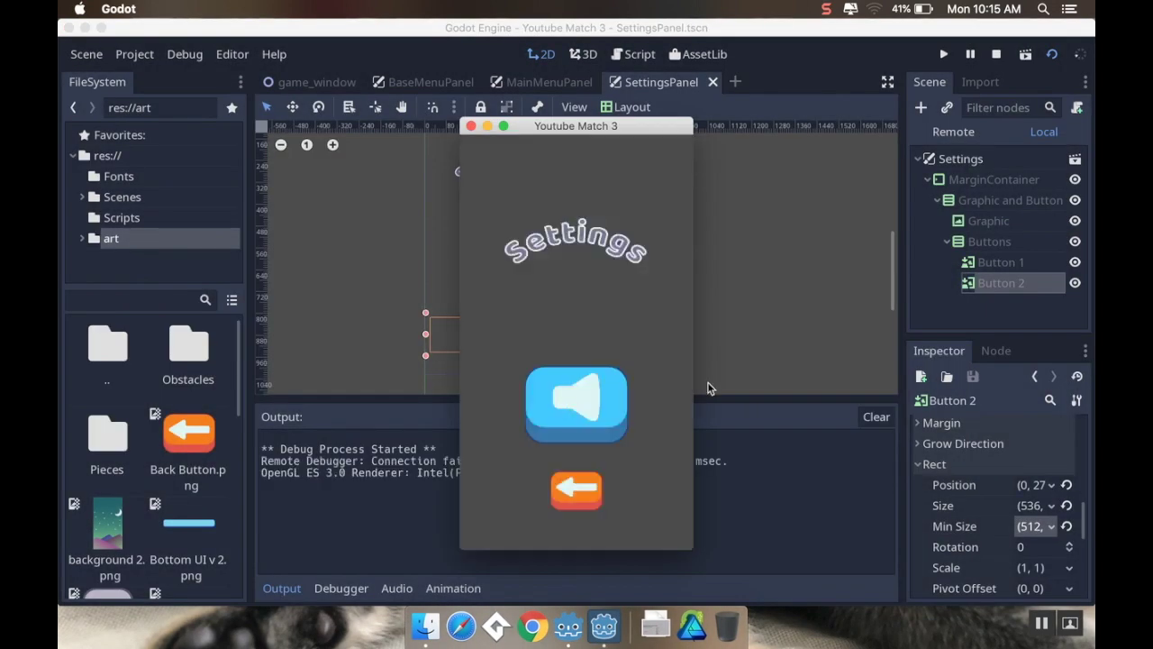
Resize the running game window to check the layout, then close it and the SettingsPanel tab.
drag(693, 550, 686, 486)
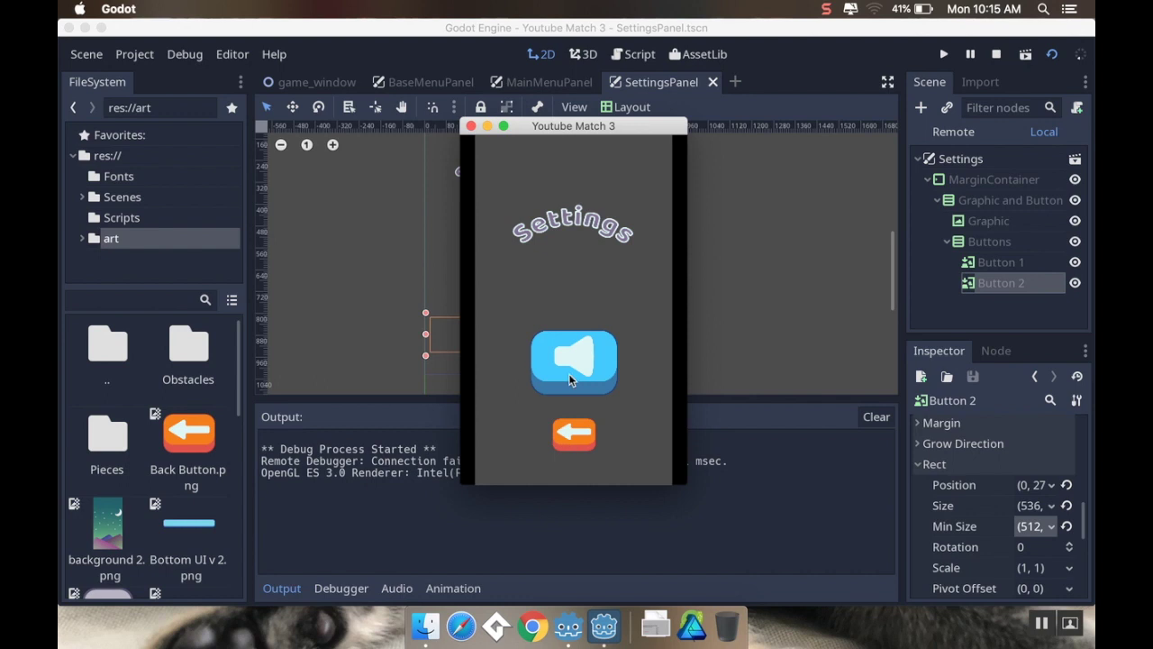
click(469, 126)
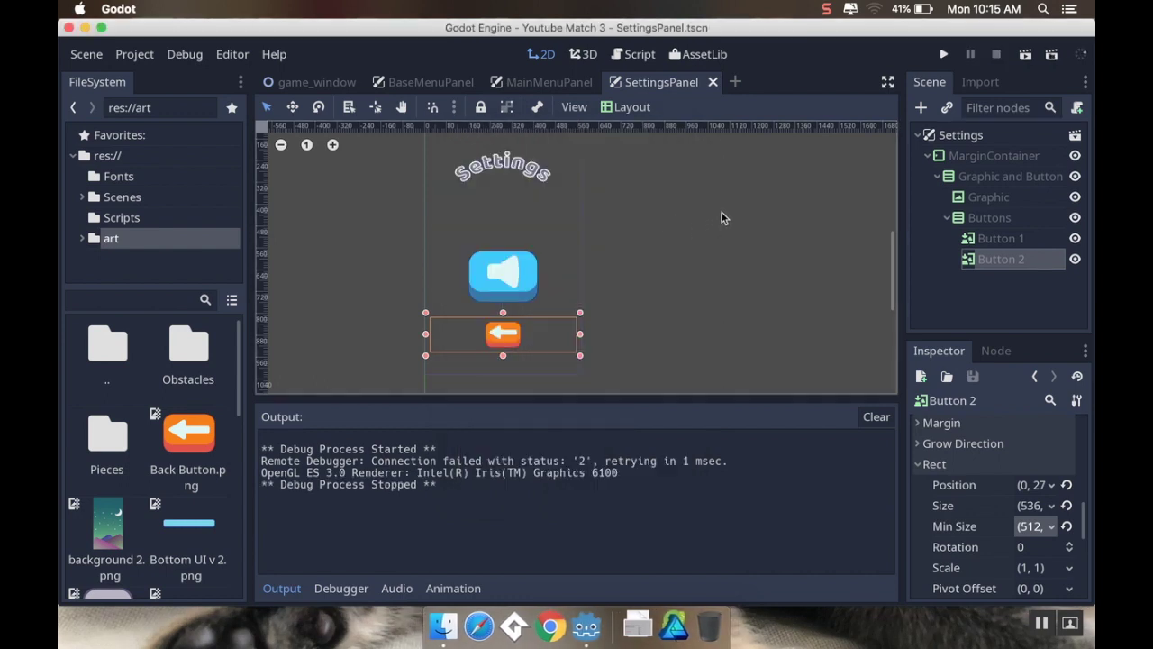
click(714, 82)
Close the MainMenuPanel and BaseMenuPanel scenes and start a new empty scene.
click(607, 82)
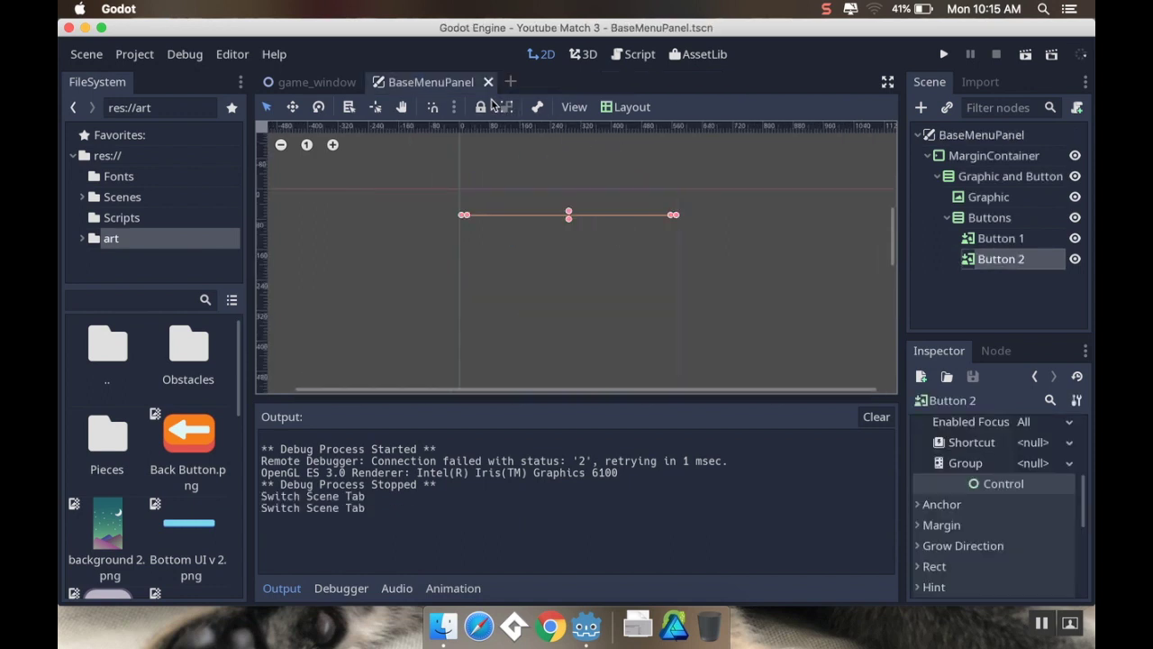
click(489, 82)
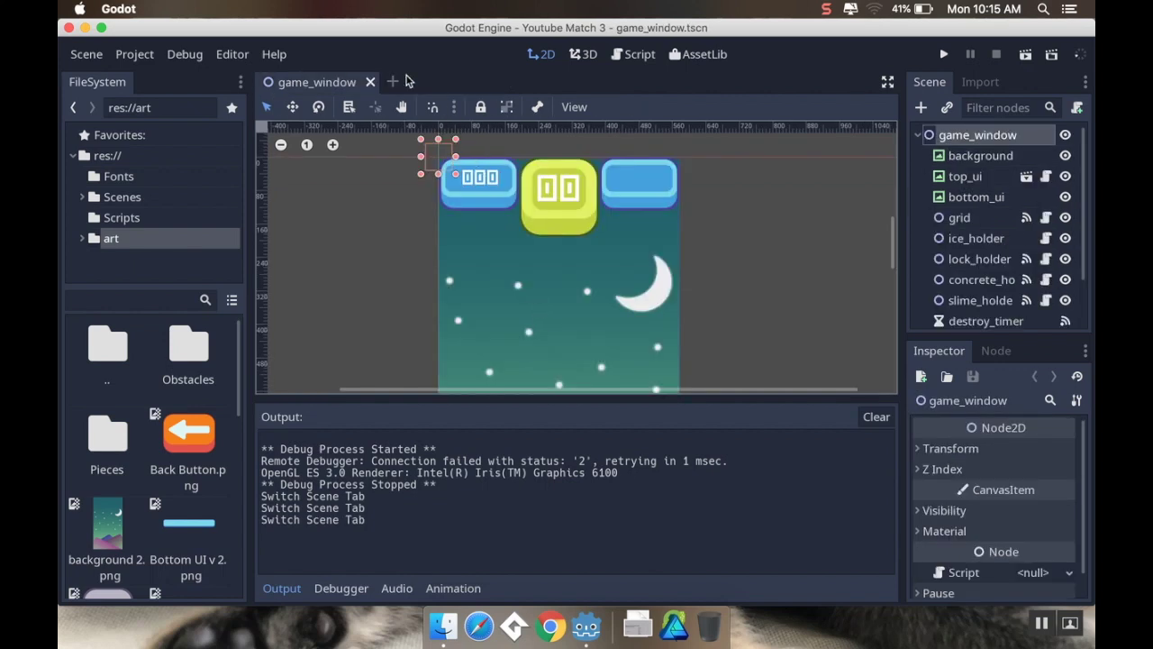
click(394, 83)
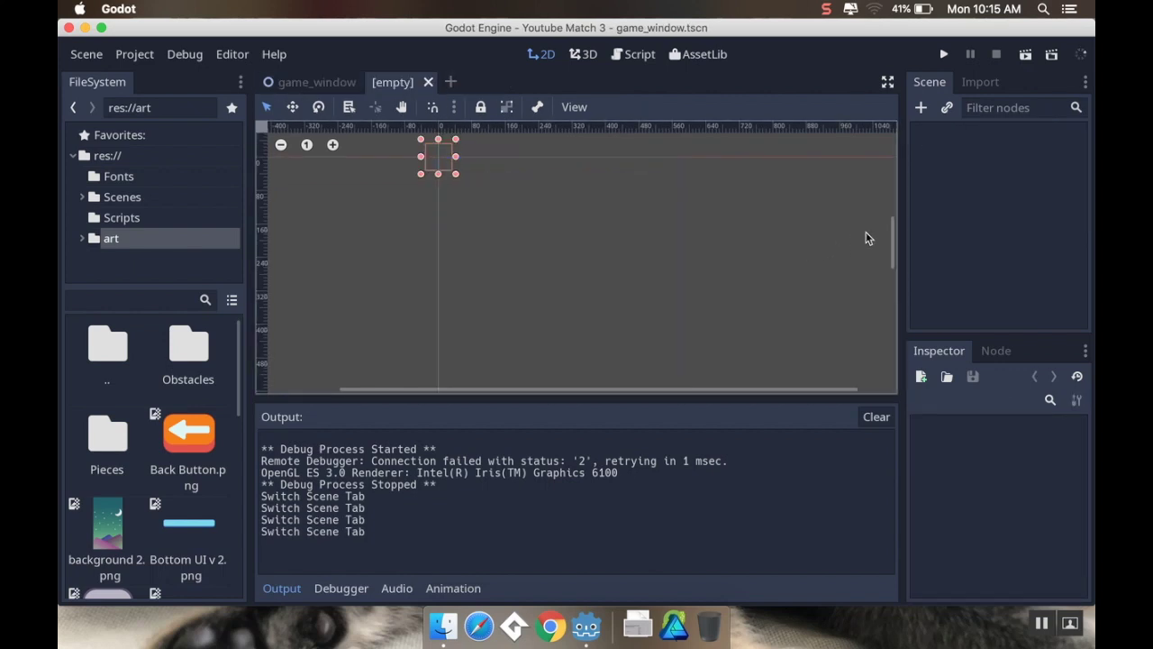
Add a Control root node and rename it Game Menu.
click(921, 109)
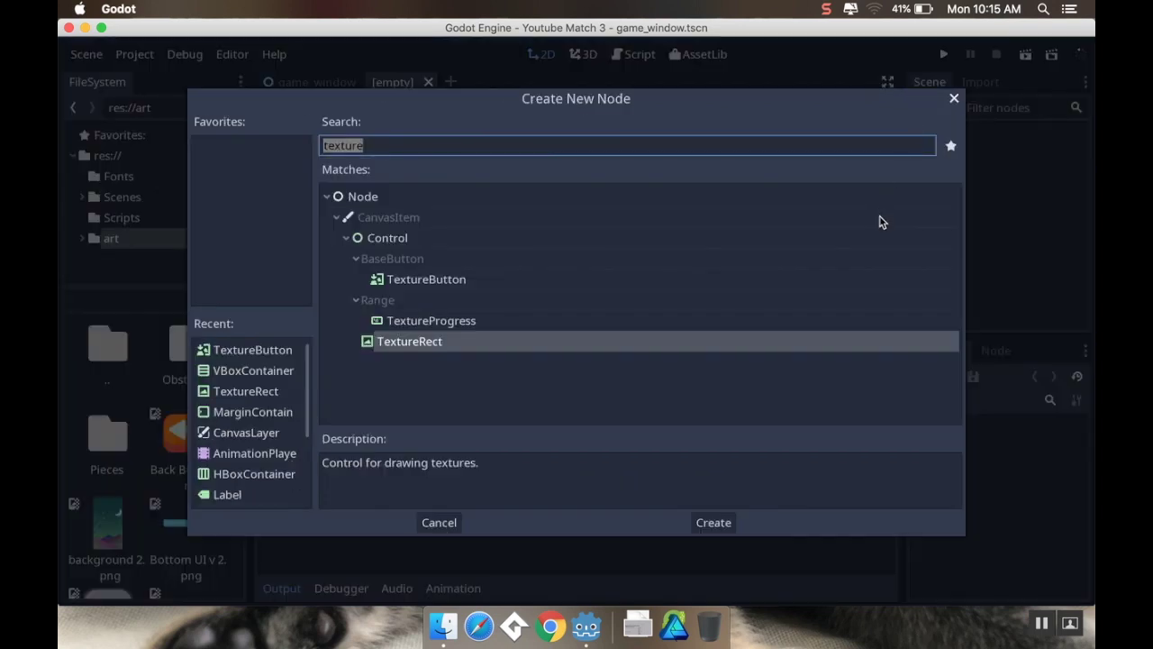
text(control)
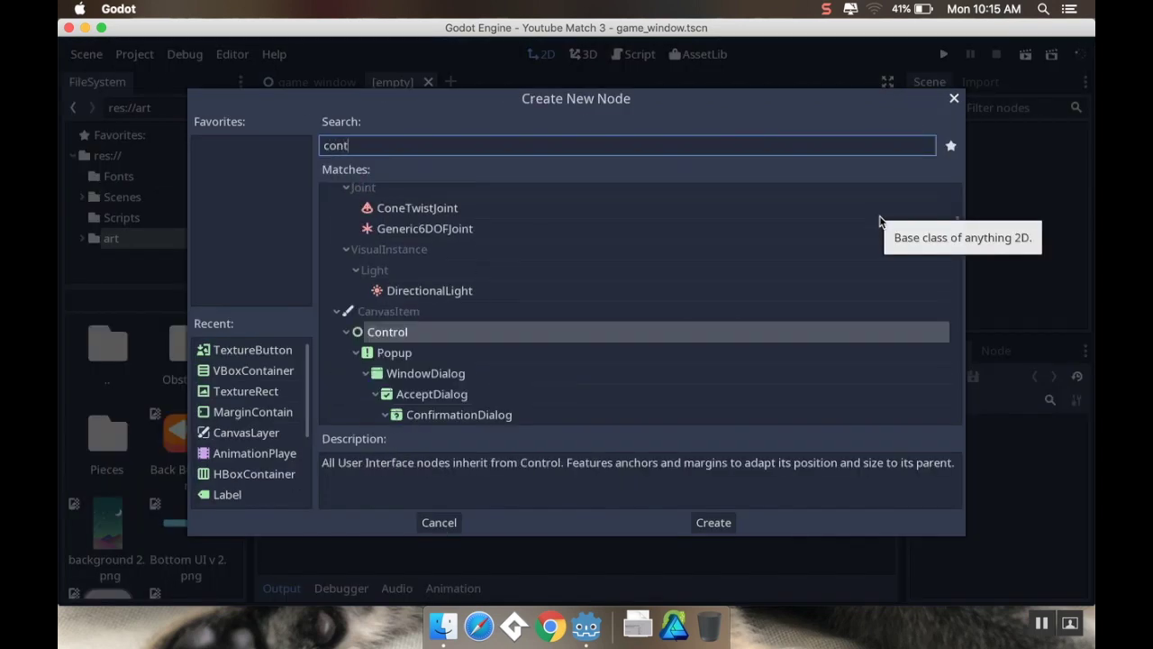
key(Return)
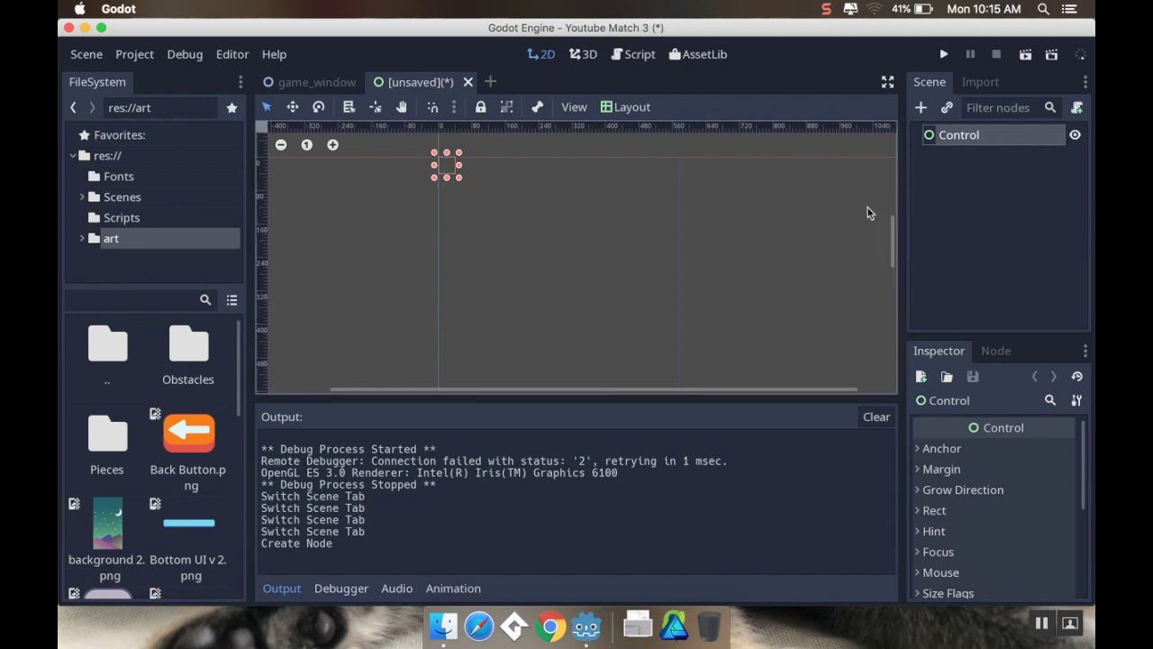
double_click(955, 137)
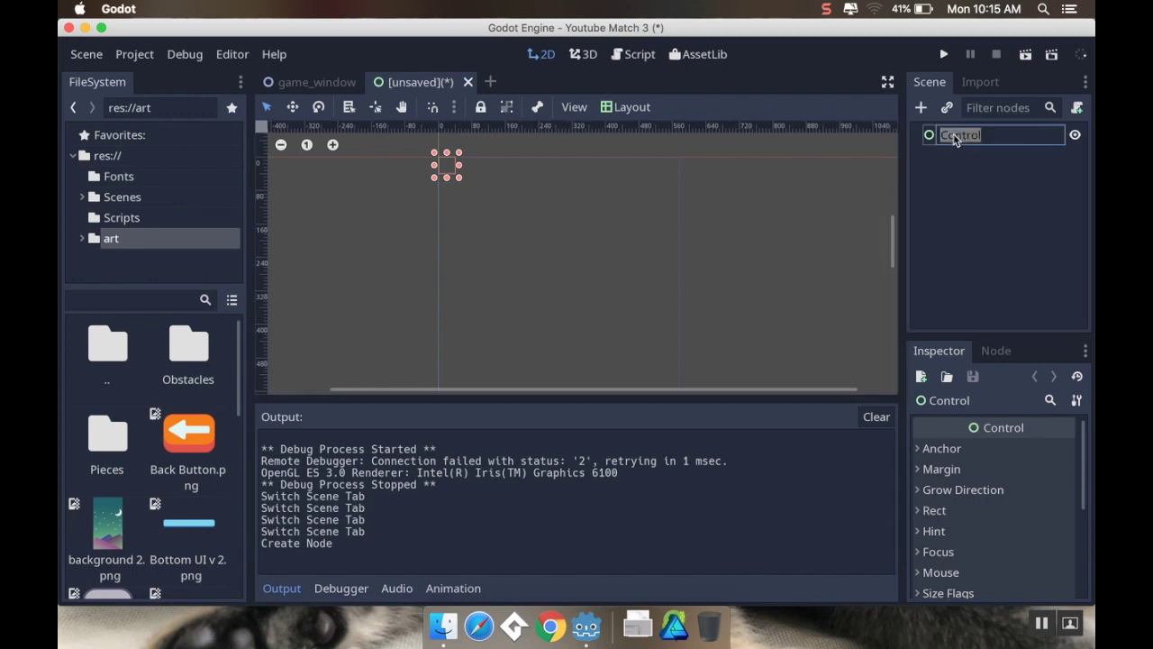
text(Game Menu)
key(Return)
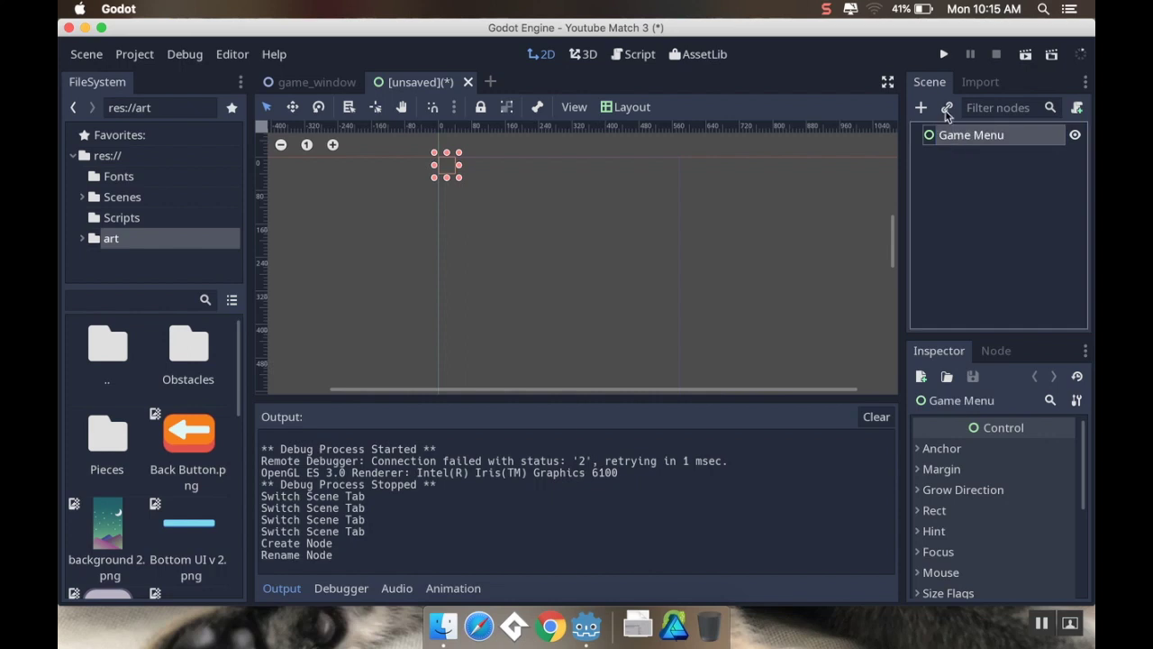
Instance MainMenuPanel.tscn and SettingsPanel.tscn from res://Scenes as children of Game Menu.
click(947, 108)
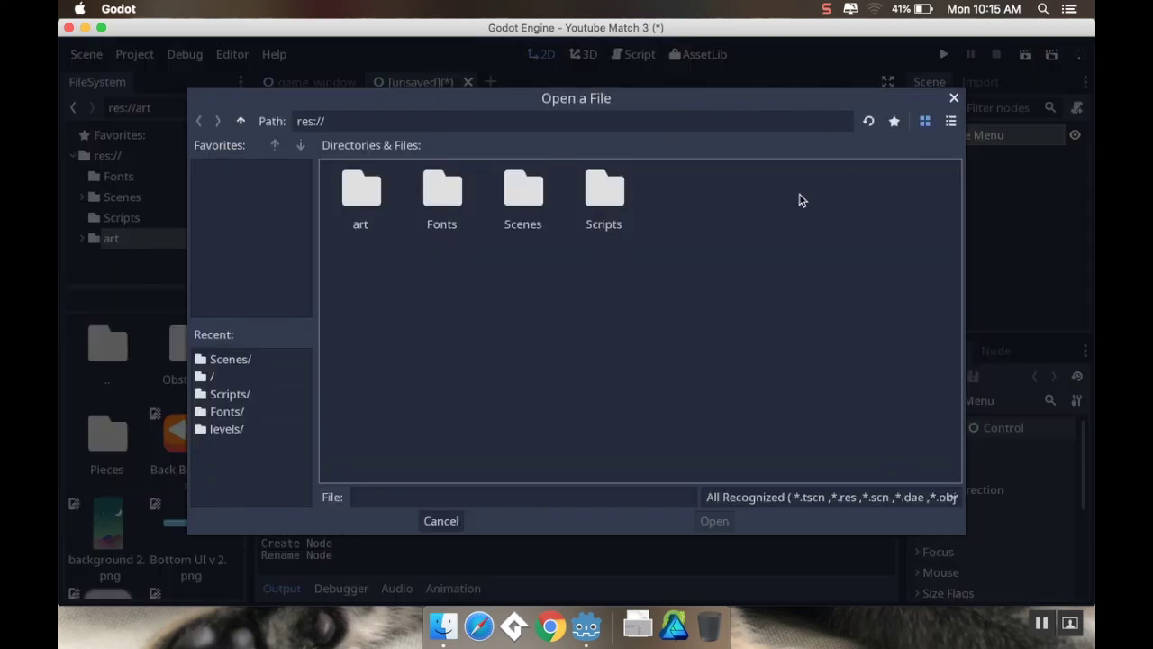
click(955, 98)
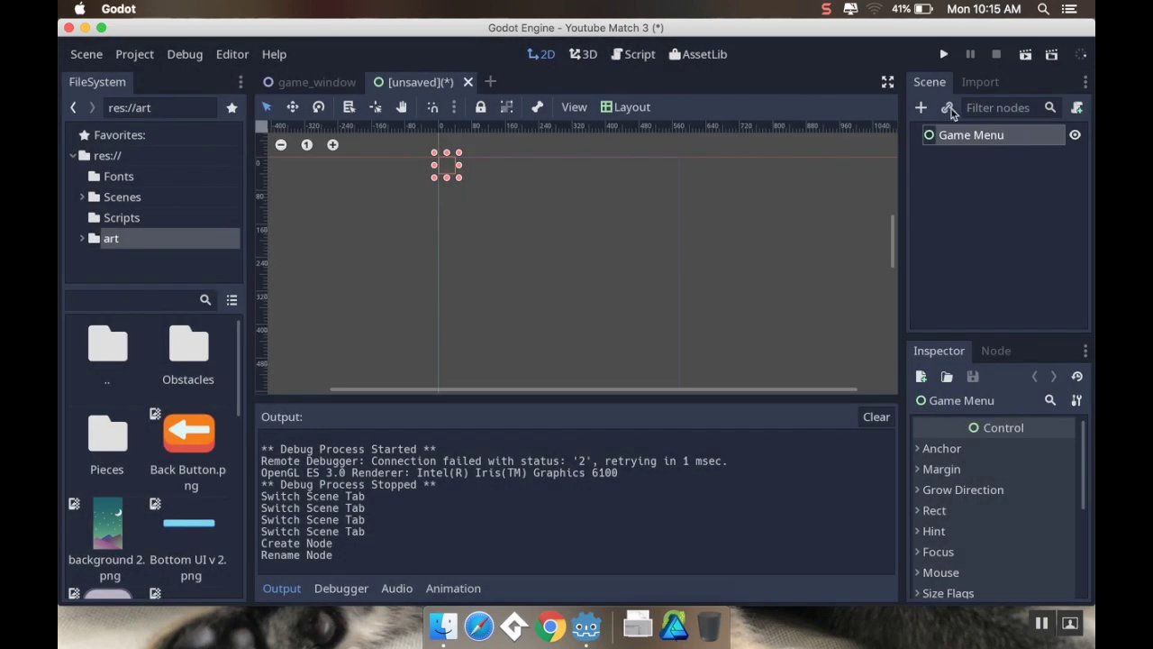
click(947, 108)
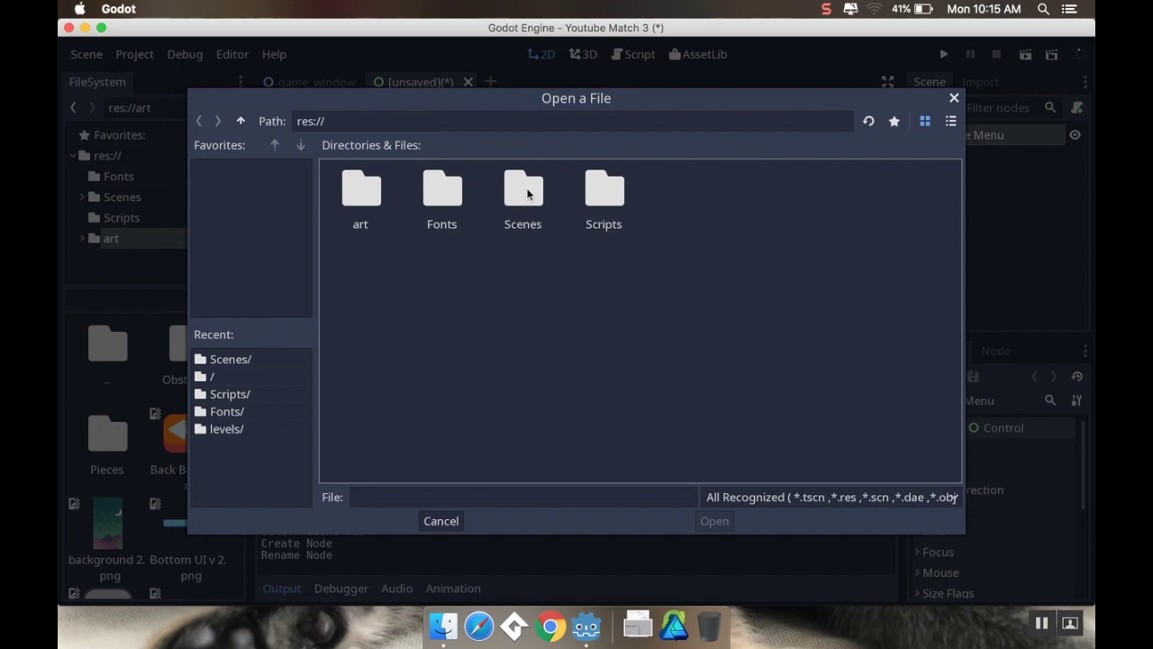
click(528, 194)
double_click(523, 209)
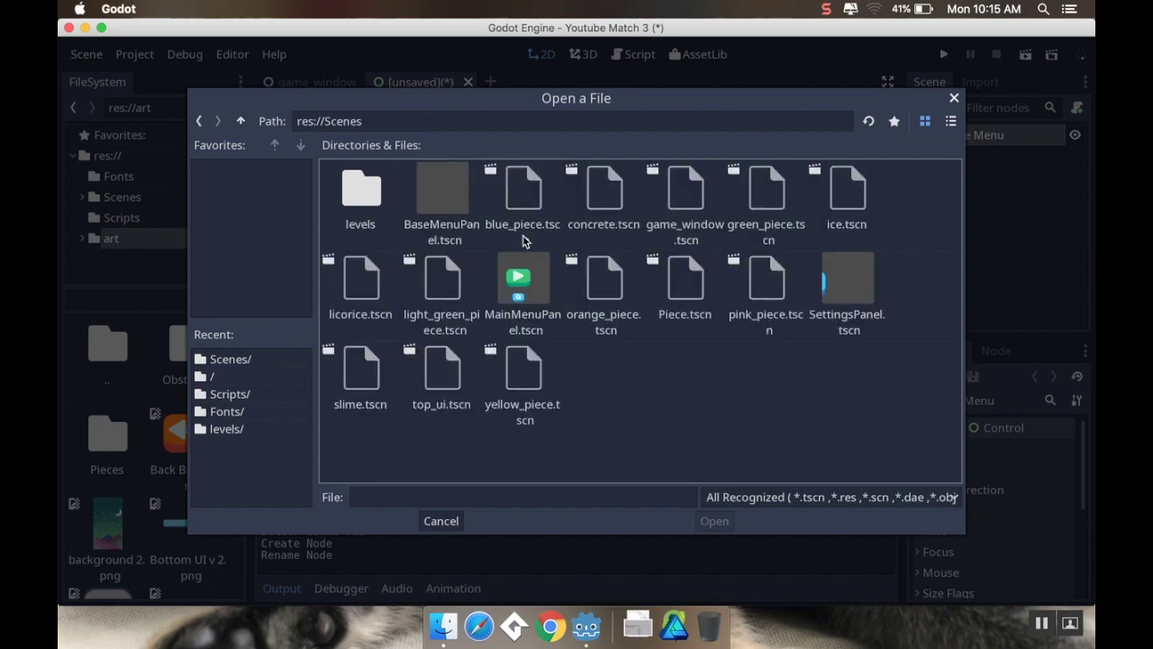
double_click(513, 280)
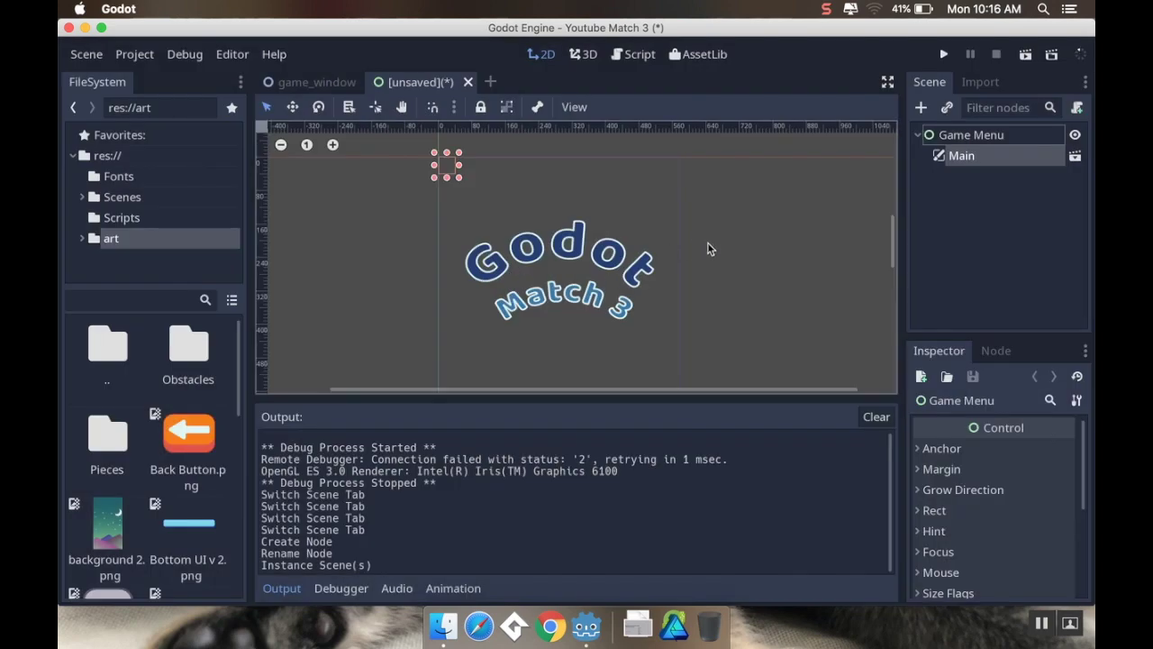
click(947, 107)
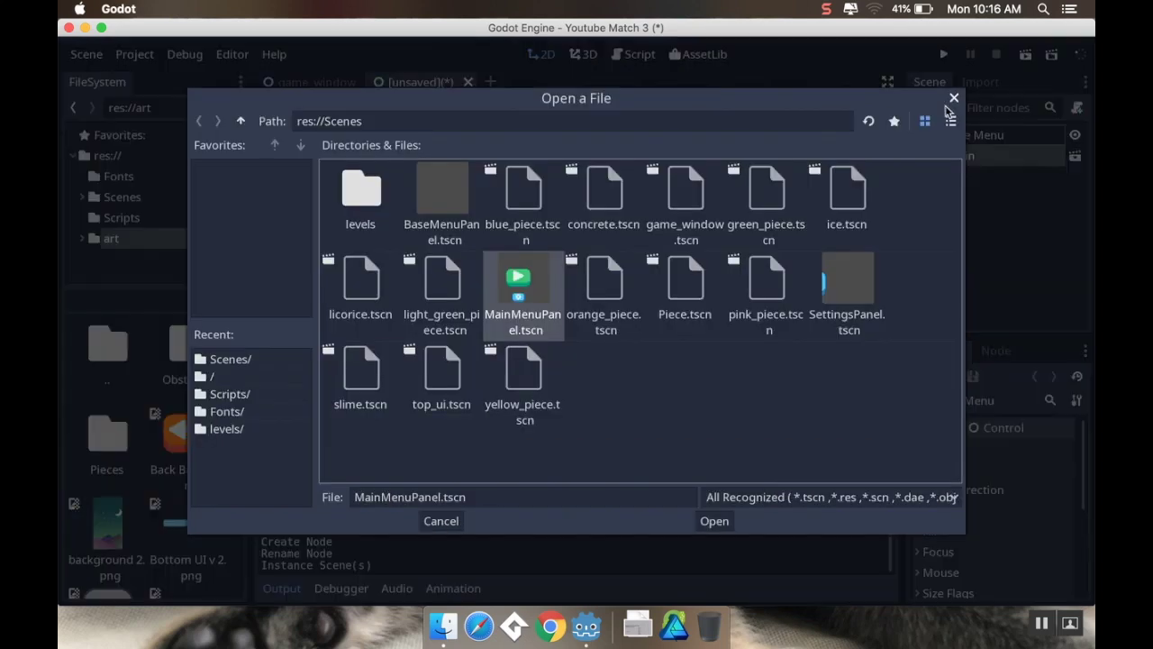
double_click(845, 287)
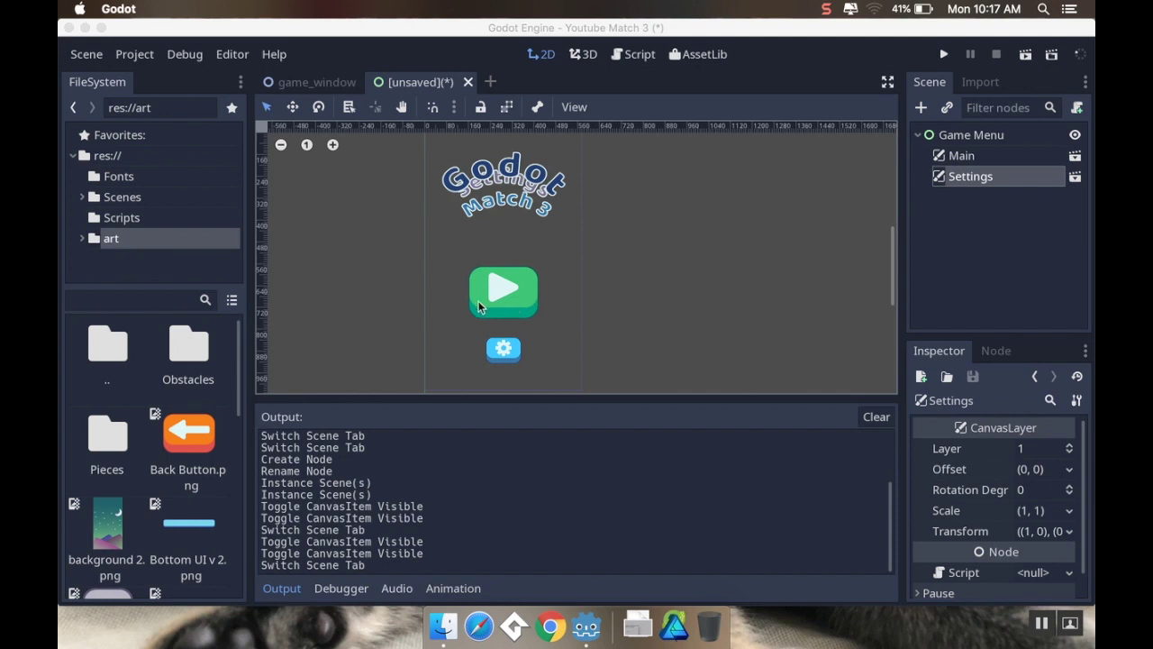
Enter 576 as the Settings node's transform xx value in the Inspector.
click(1000, 180)
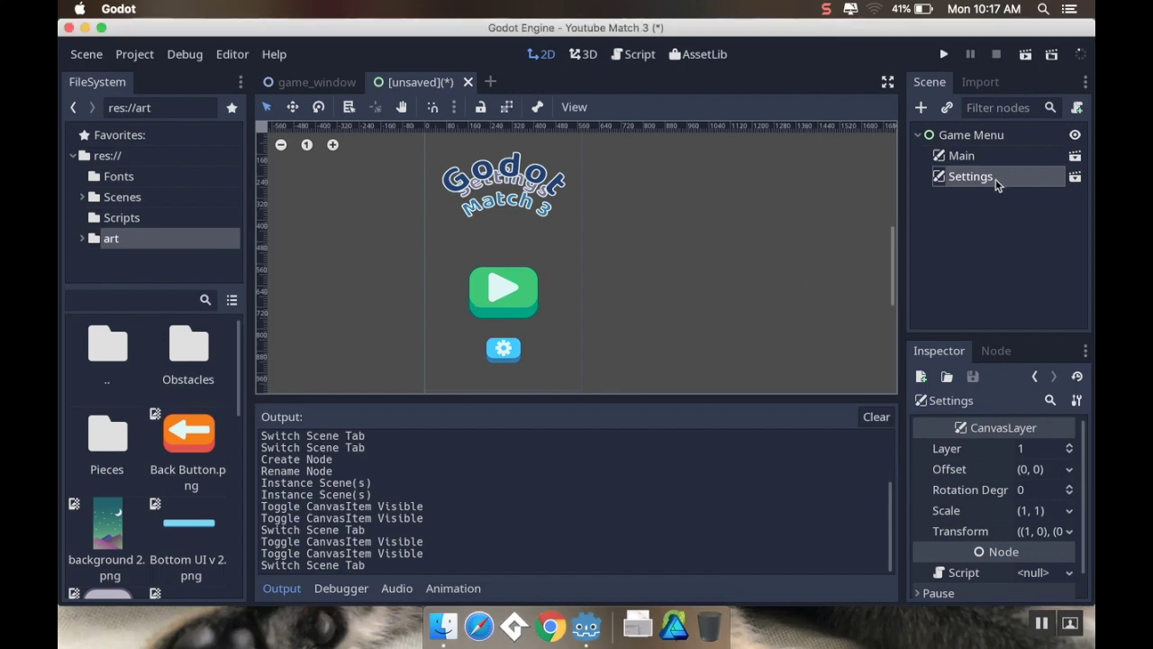
scroll(749, 261, down, 1)
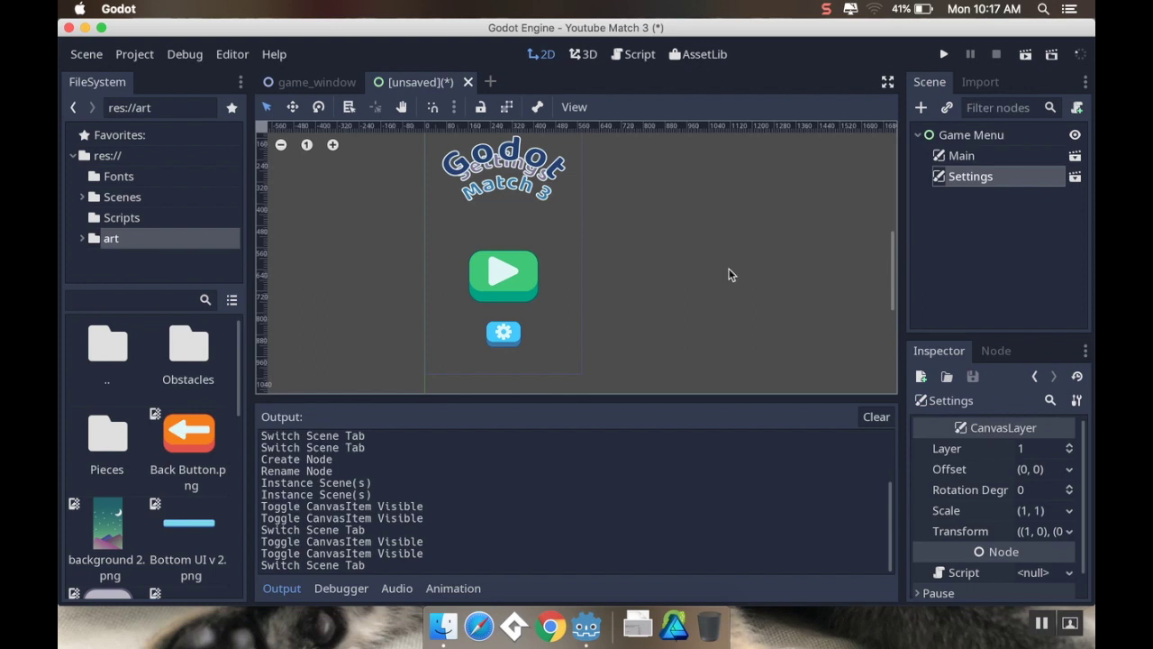
scroll(1024, 510, down, 1)
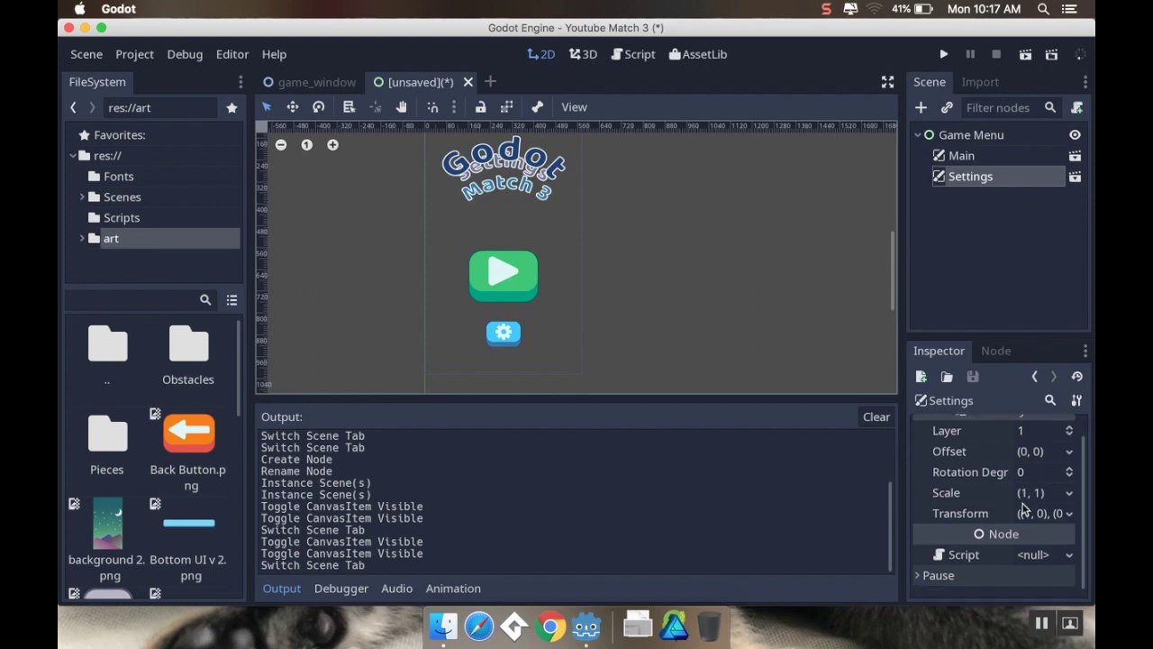
scroll(1025, 510, up, 1)
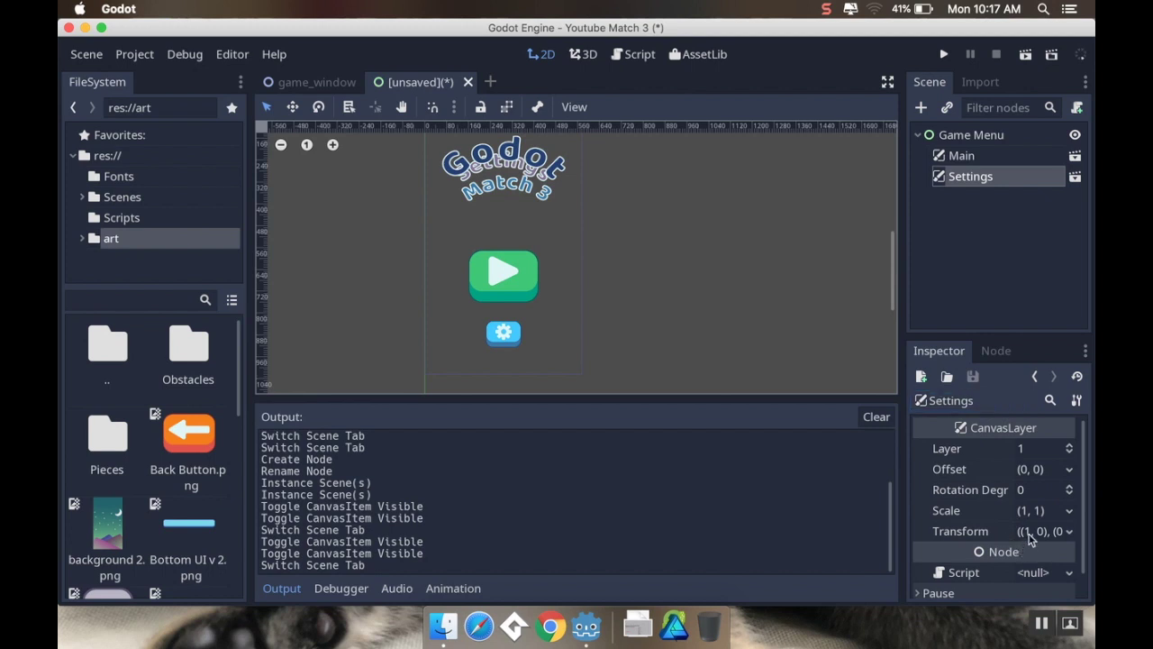
click(1030, 533)
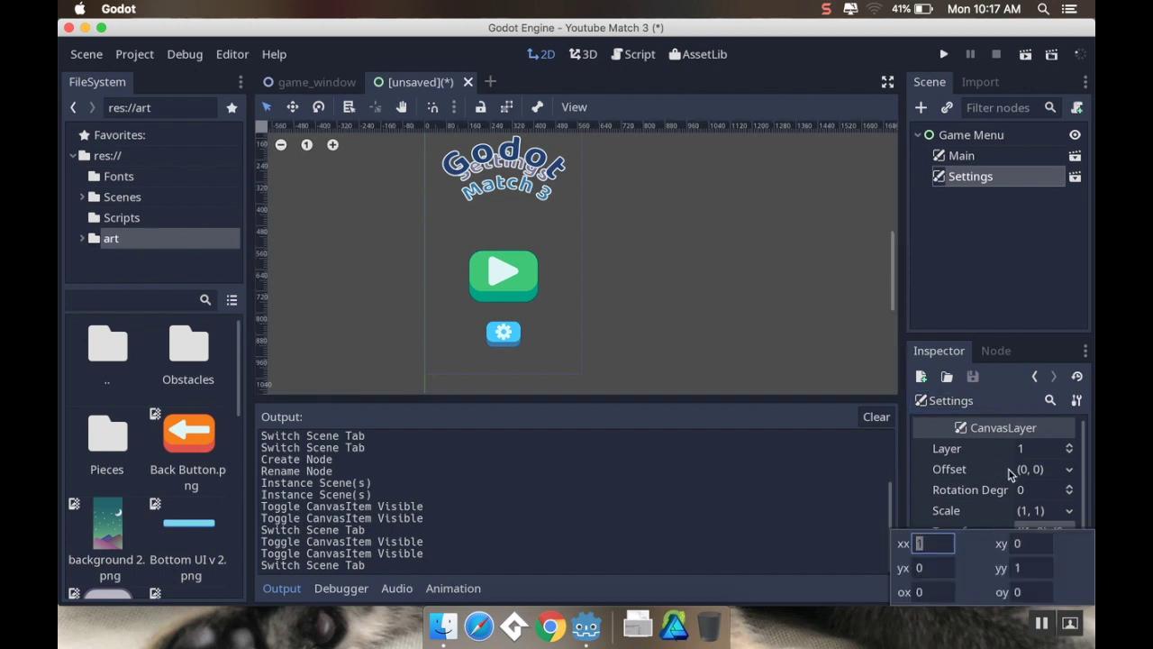
text(576)
key(Return)
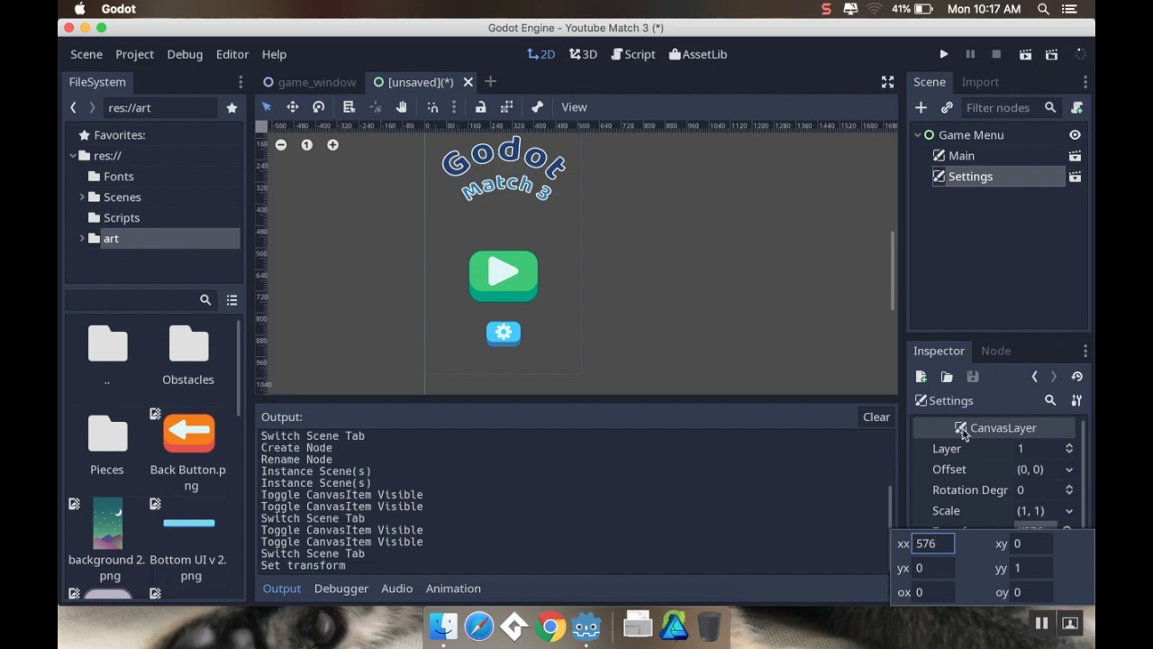
scroll(658, 319, up, 2)
scroll(657, 319, down, 4)
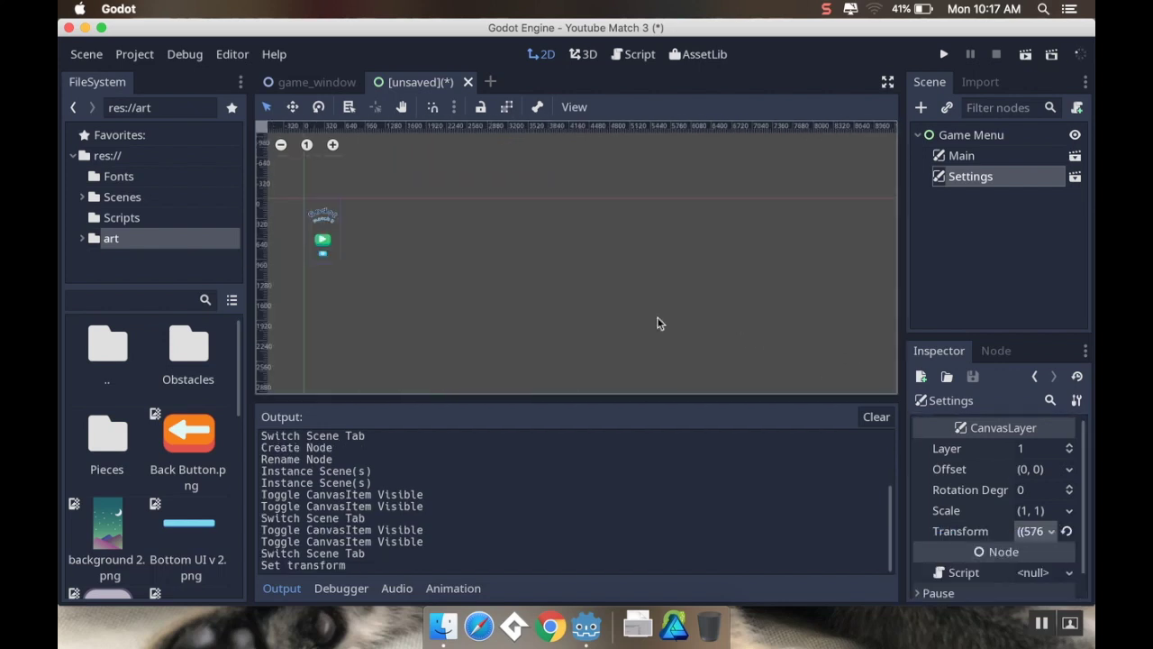
scroll(449, 249, up, 2)
scroll(449, 249, up, 2)
scroll(505, 211, down, 5)
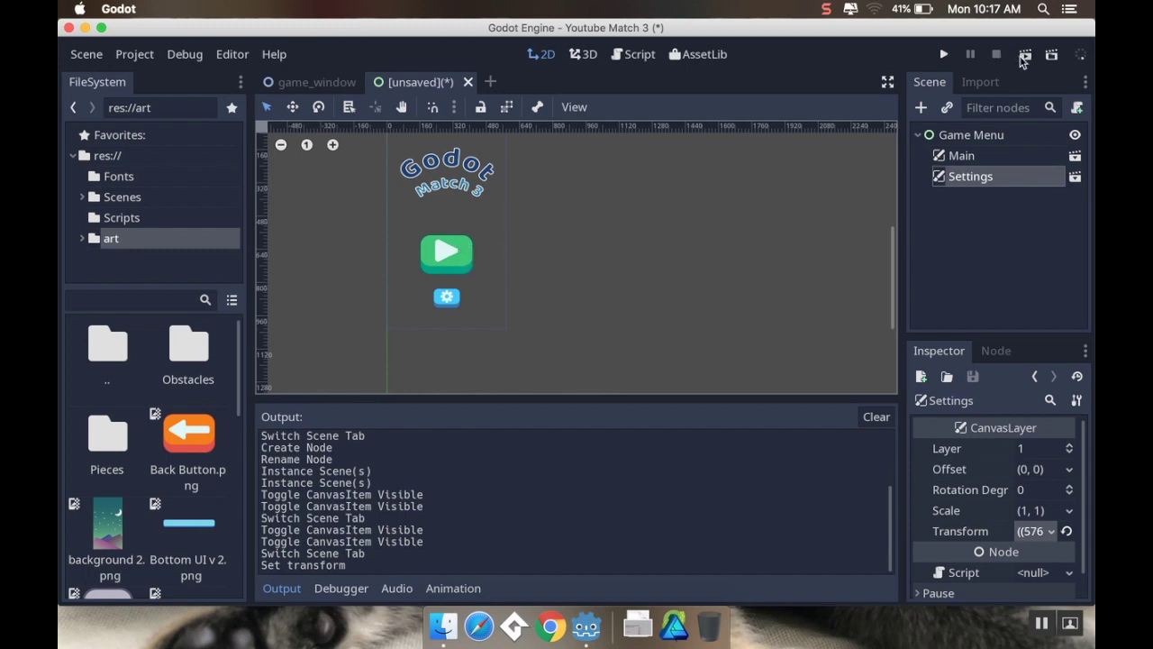
Save the scene from the Scene menu, keeping the name Game Menu.tscn in res://Scenes.
click(88, 55)
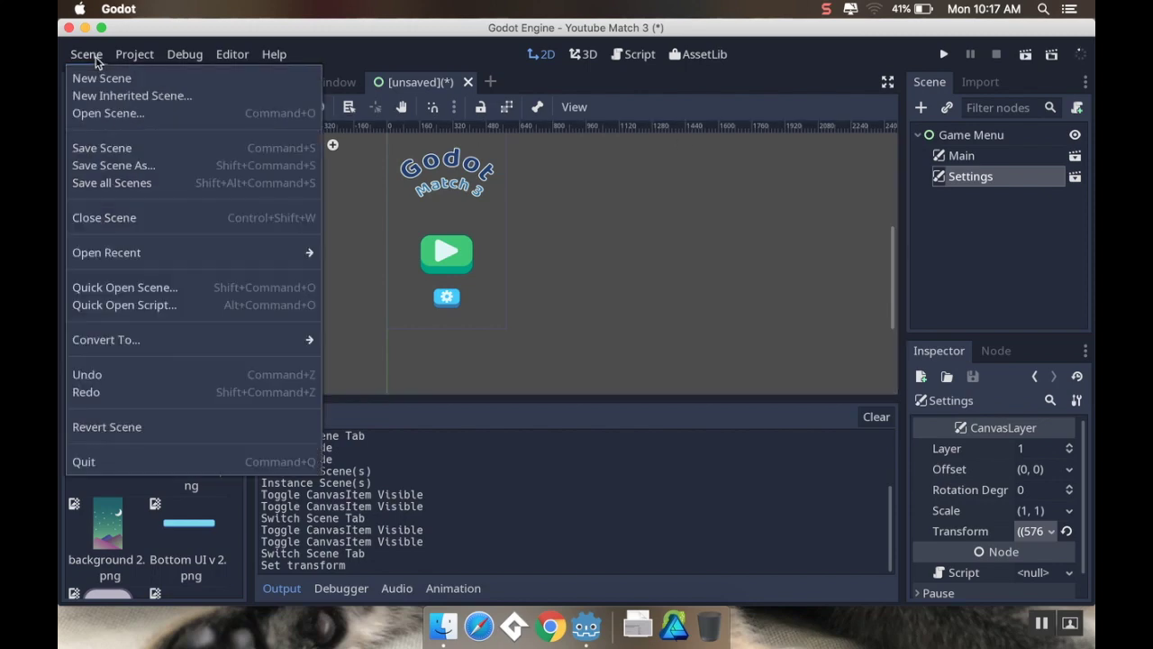
click(102, 148)
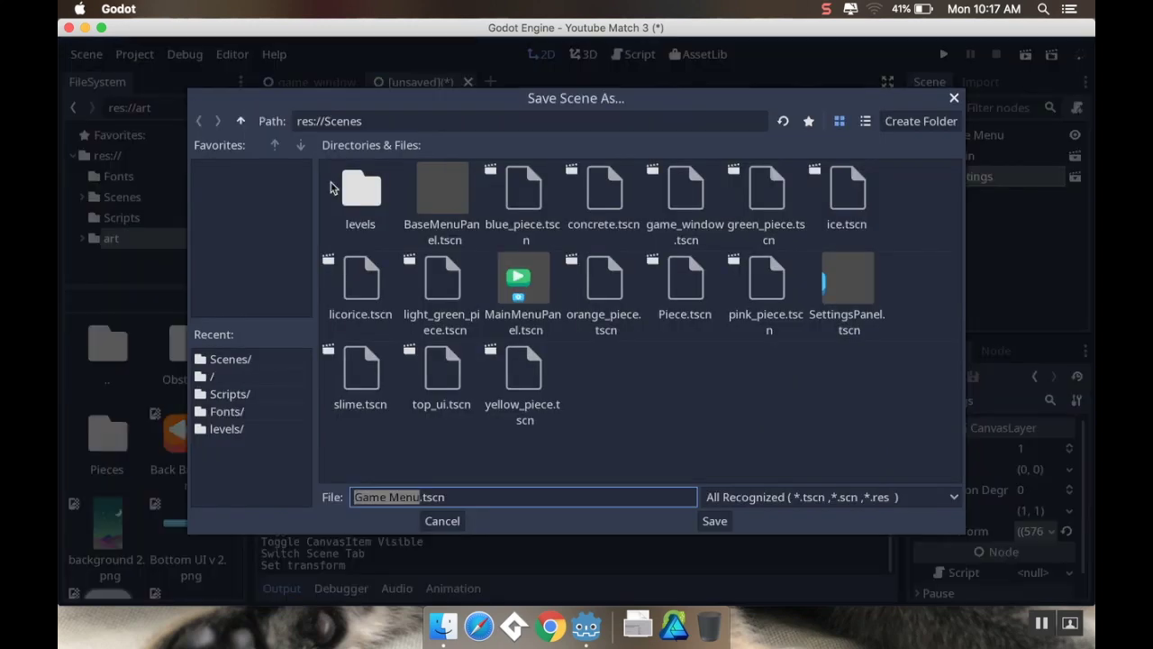
key(Return)
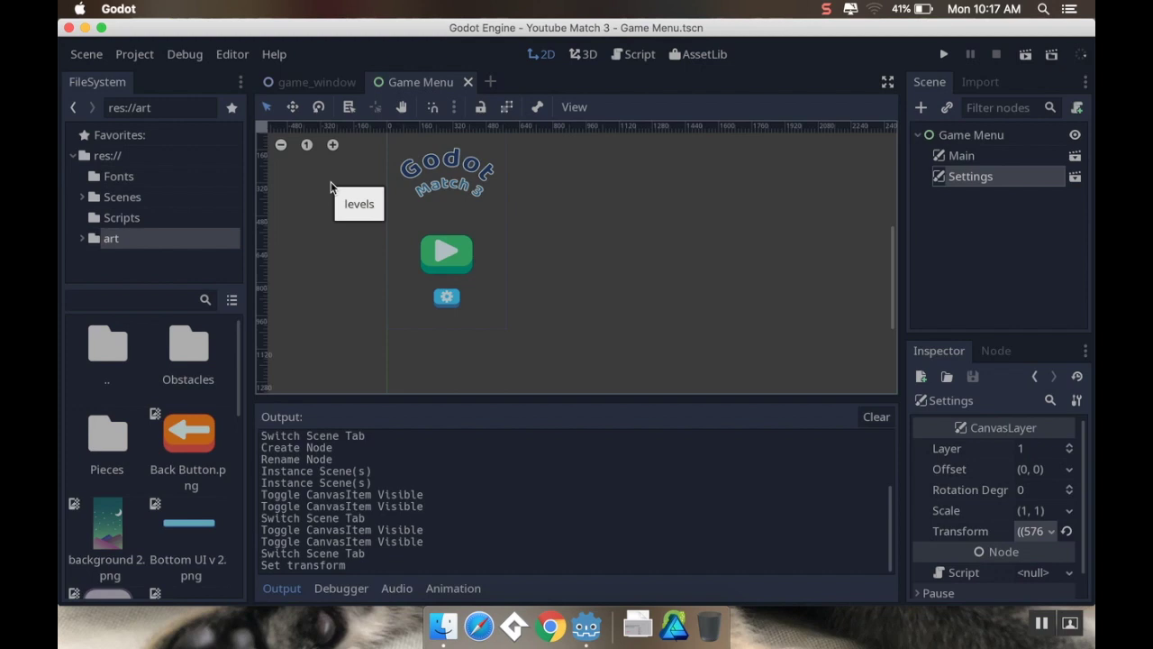